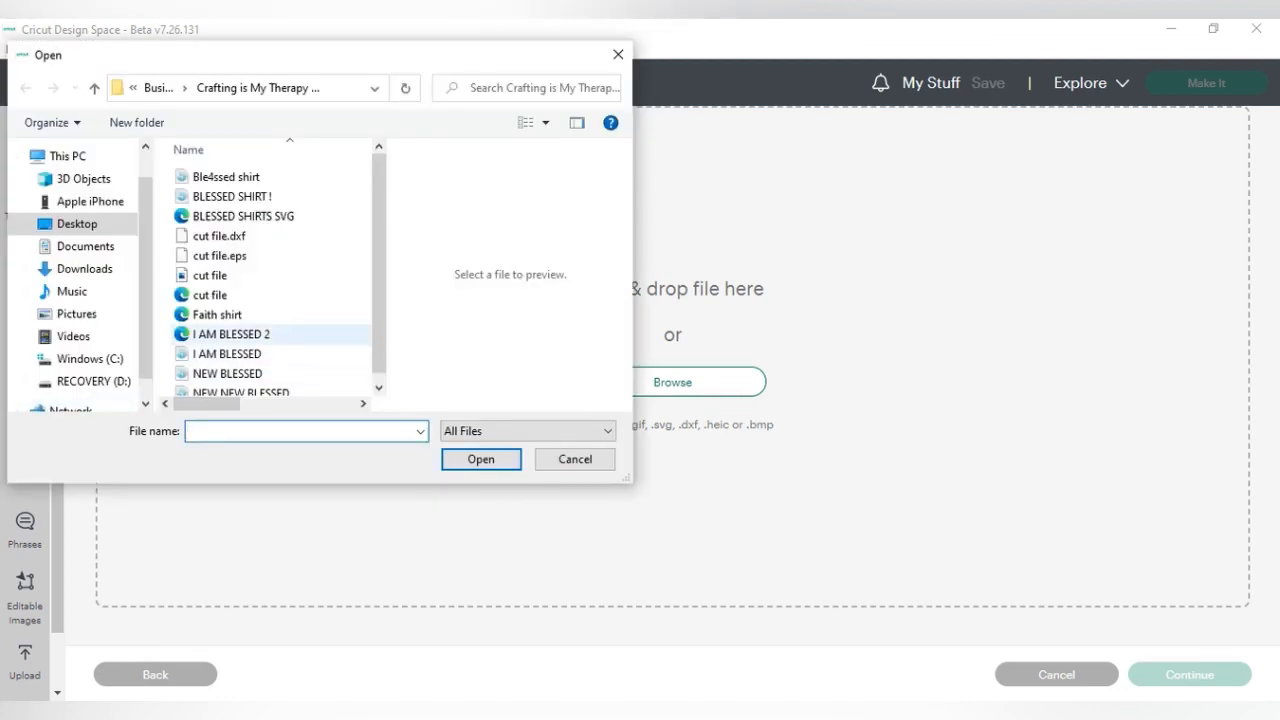
- Upload the I AM BLESSED 2 file as a cut image and add it to the canvas
left_click(228, 345)
left_click(481, 465)
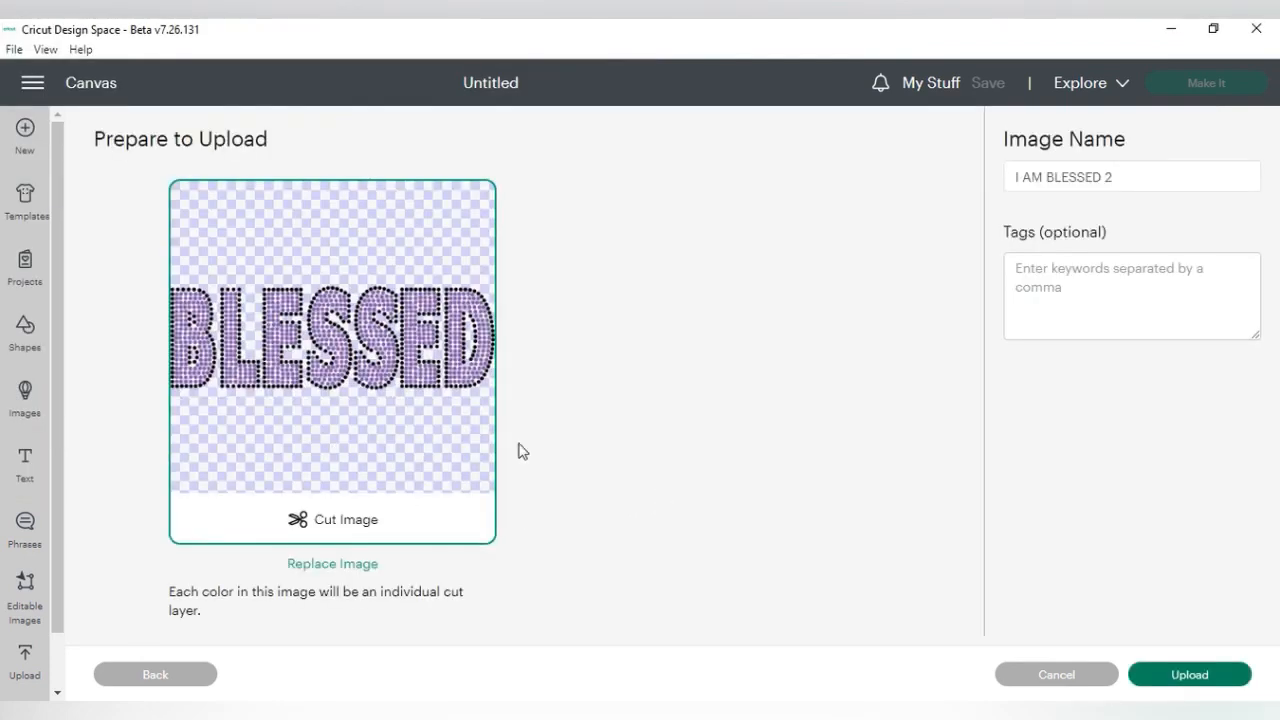
left_click(1190, 676)
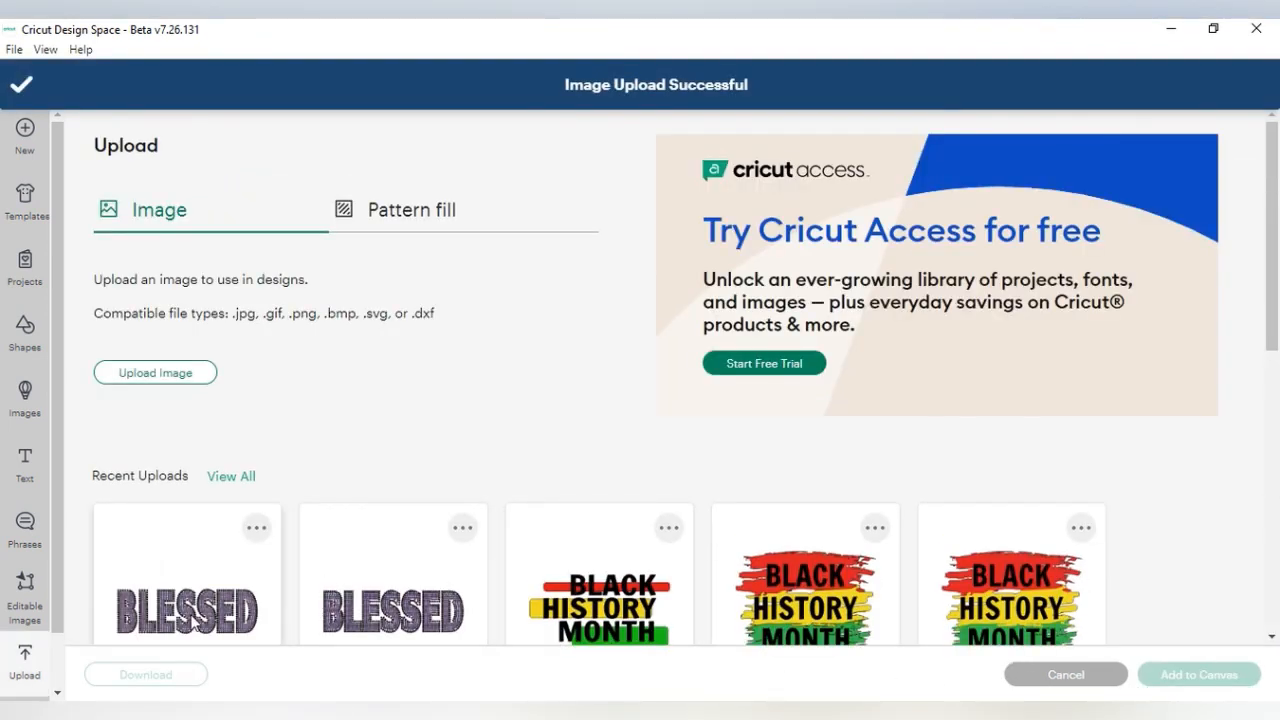
left_click(192, 618)
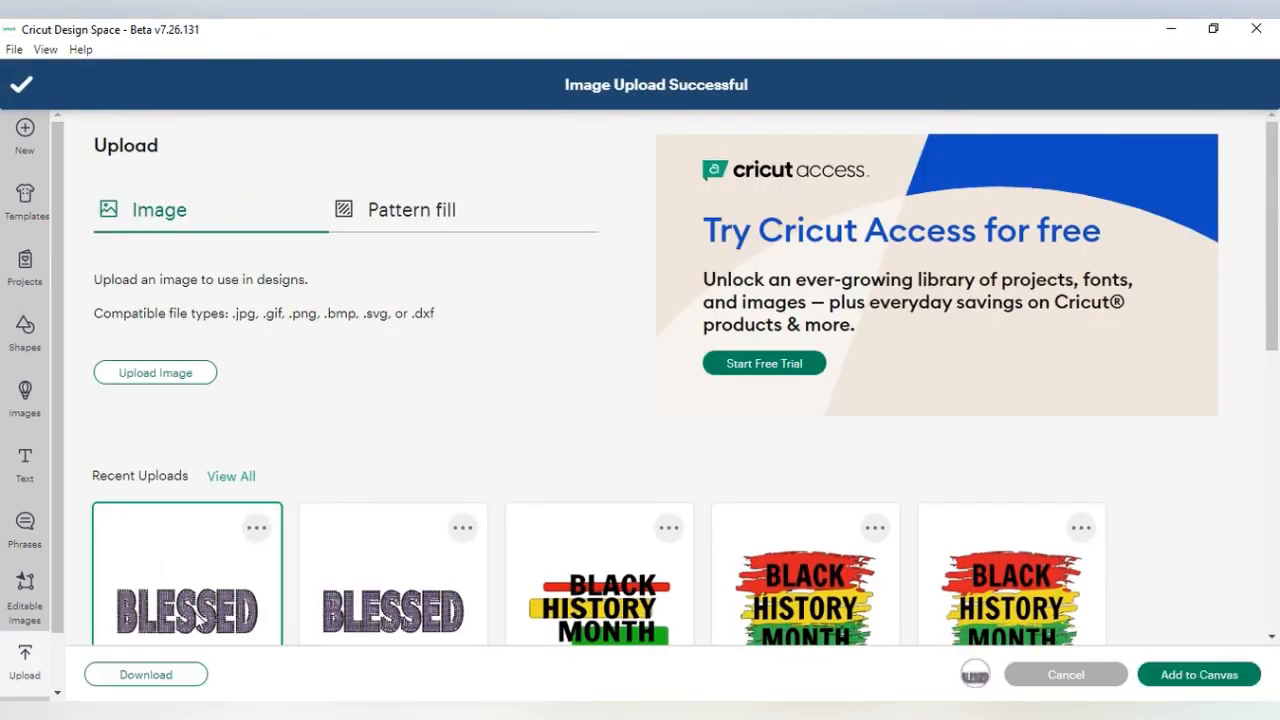
left_click(1205, 675)
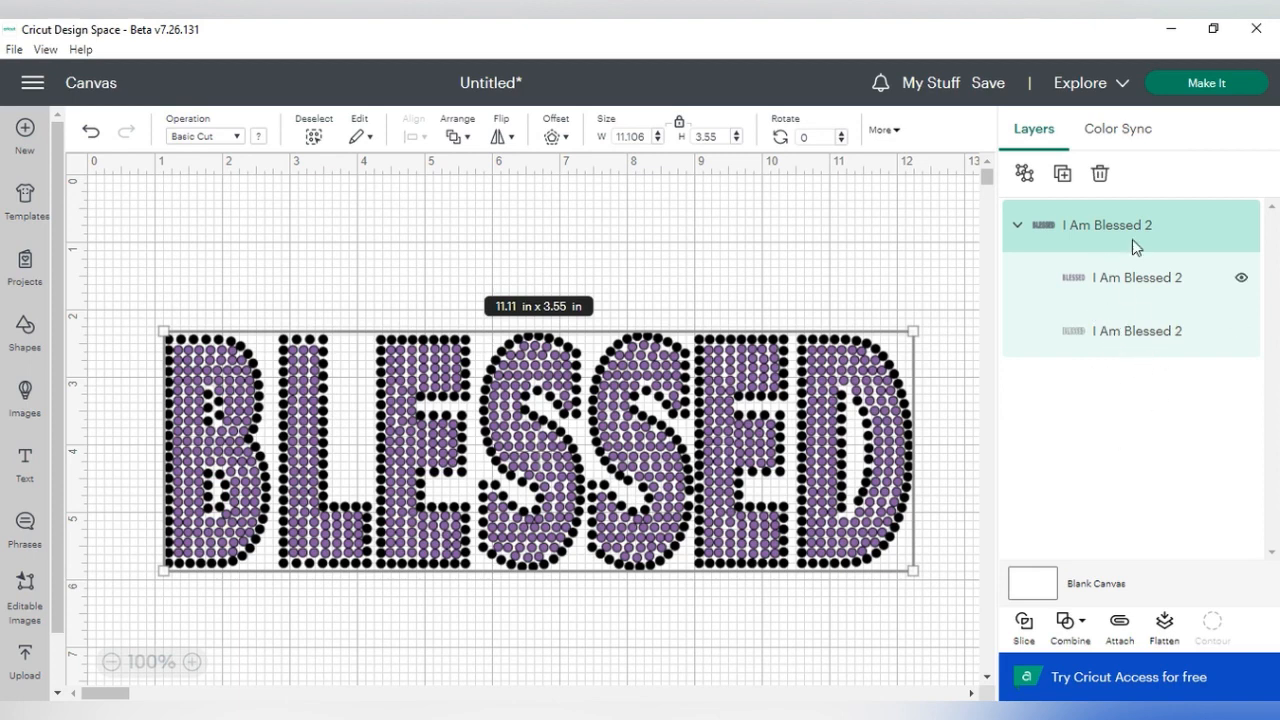
- Set the black outline layer's width to 10.978 in with proportions locked, then nudge it over the purple layer
left_click(1113, 290)
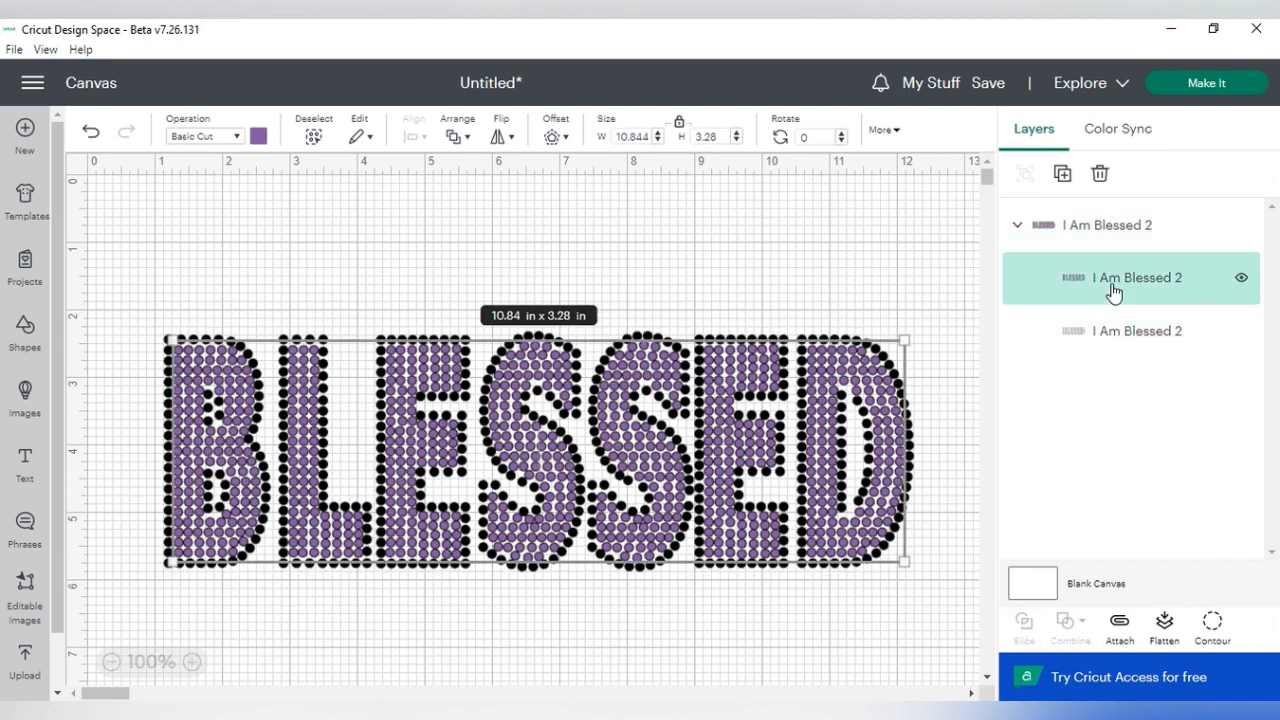
left_click(1132, 340)
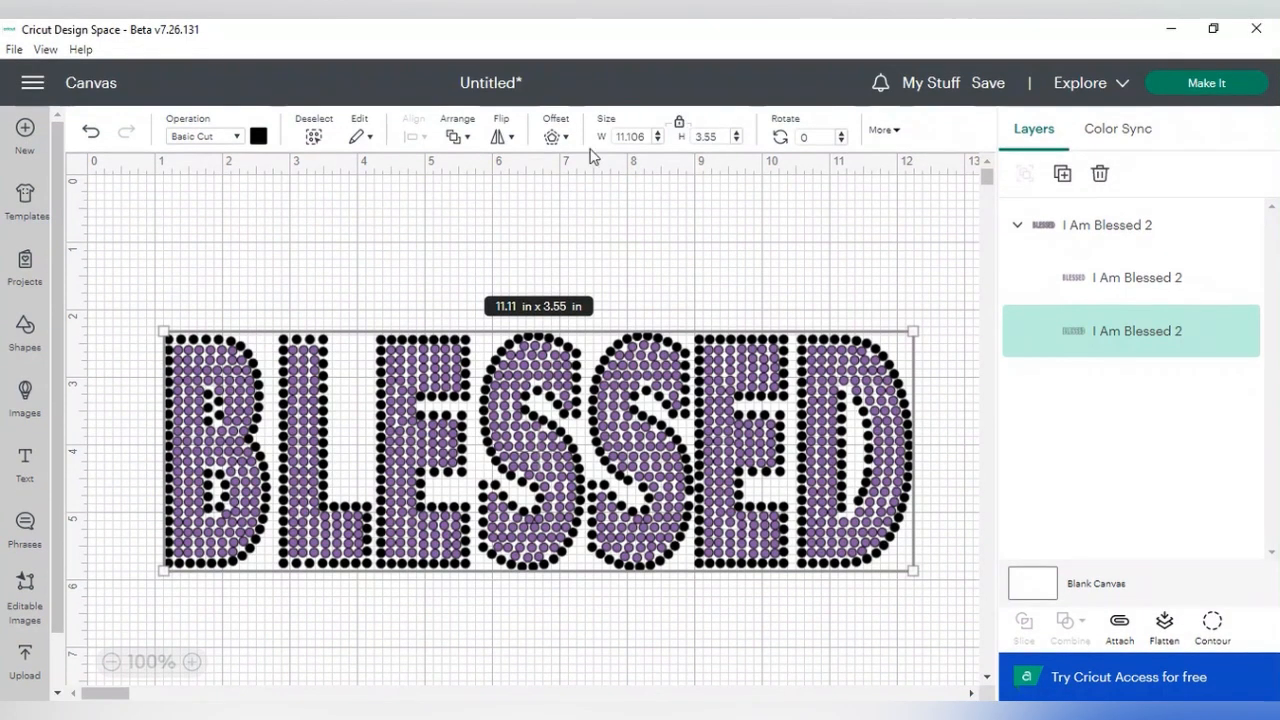
left_click(645, 137)
type("10.978")
key("Return")
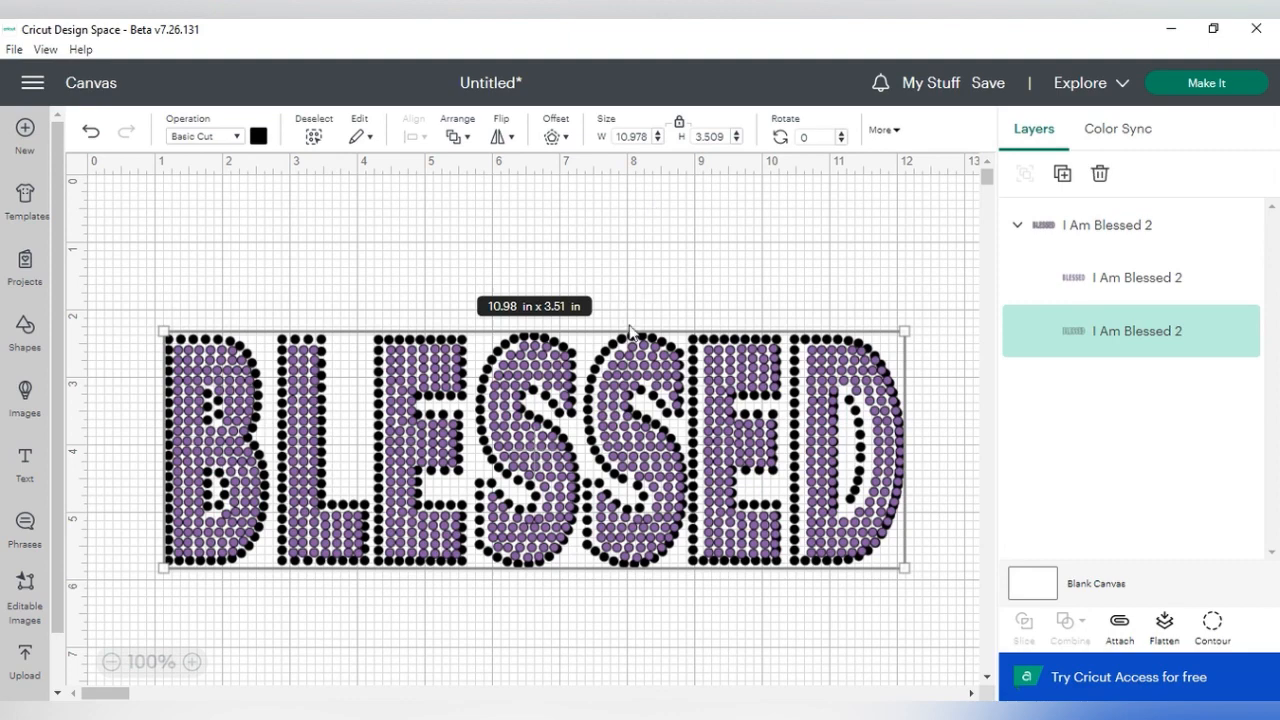
left_click_drag(700, 340, 705, 340)
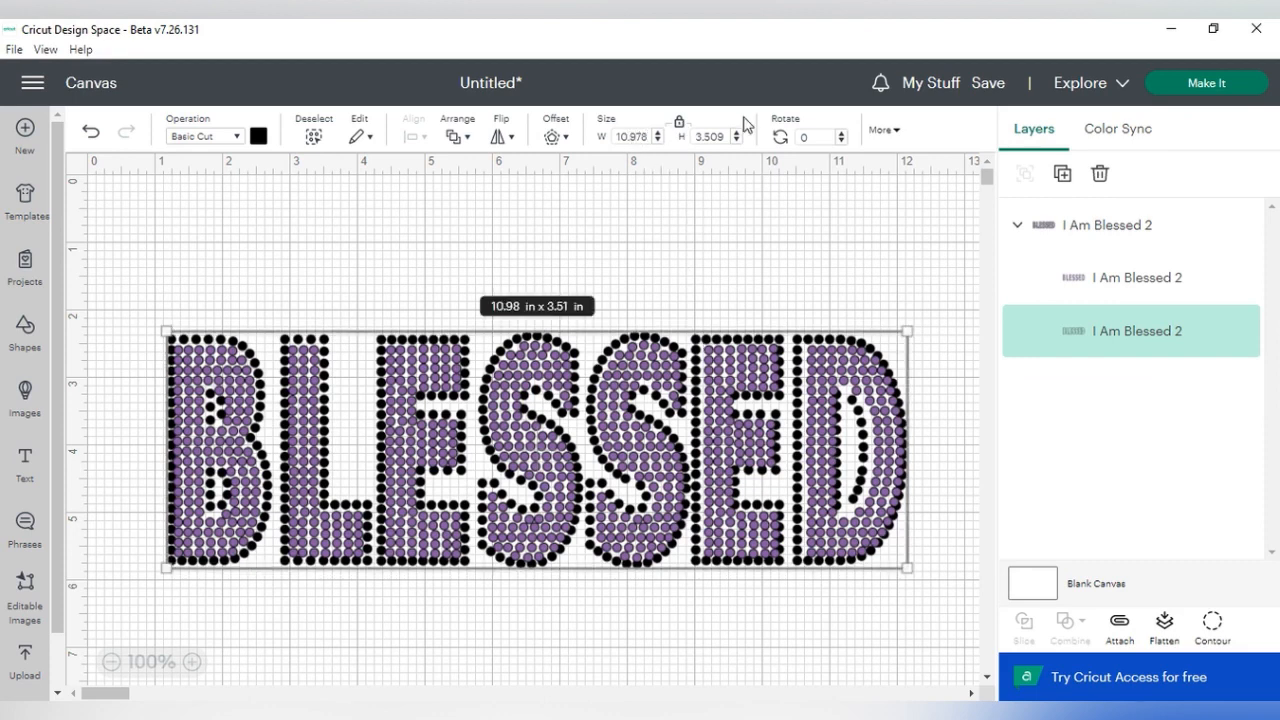
- Set the black outline layer's height to 3.425 in with proportions unlocked, and realign it around the purple letters
left_click(681, 123)
left_click(725, 140)
key("Return")
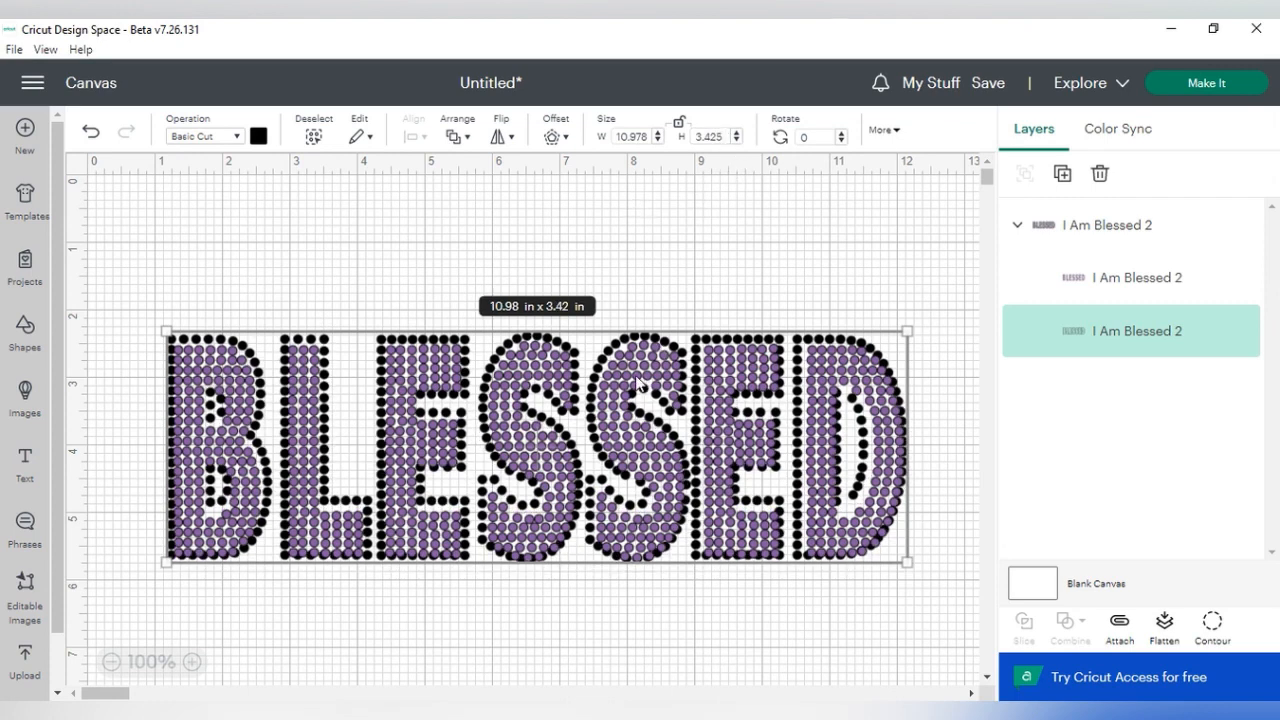
left_click_drag(636, 380, 636, 381)
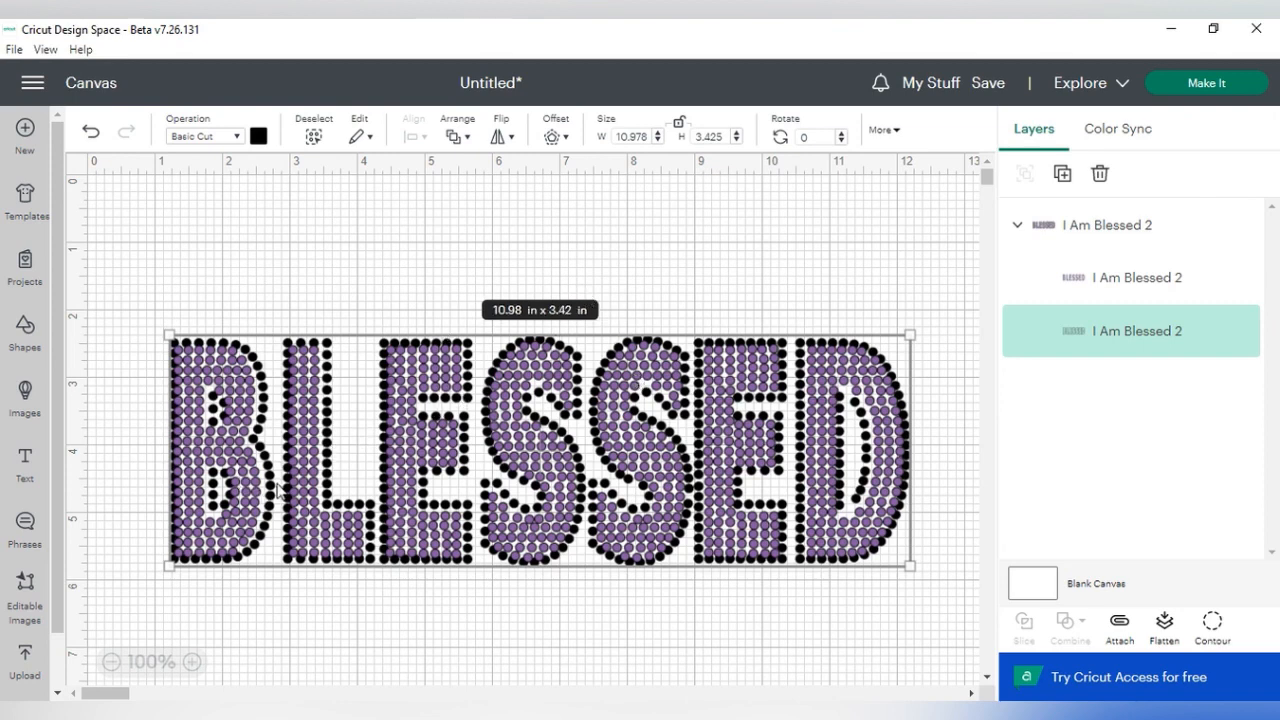
left_click_drag(278, 492, 265, 492)
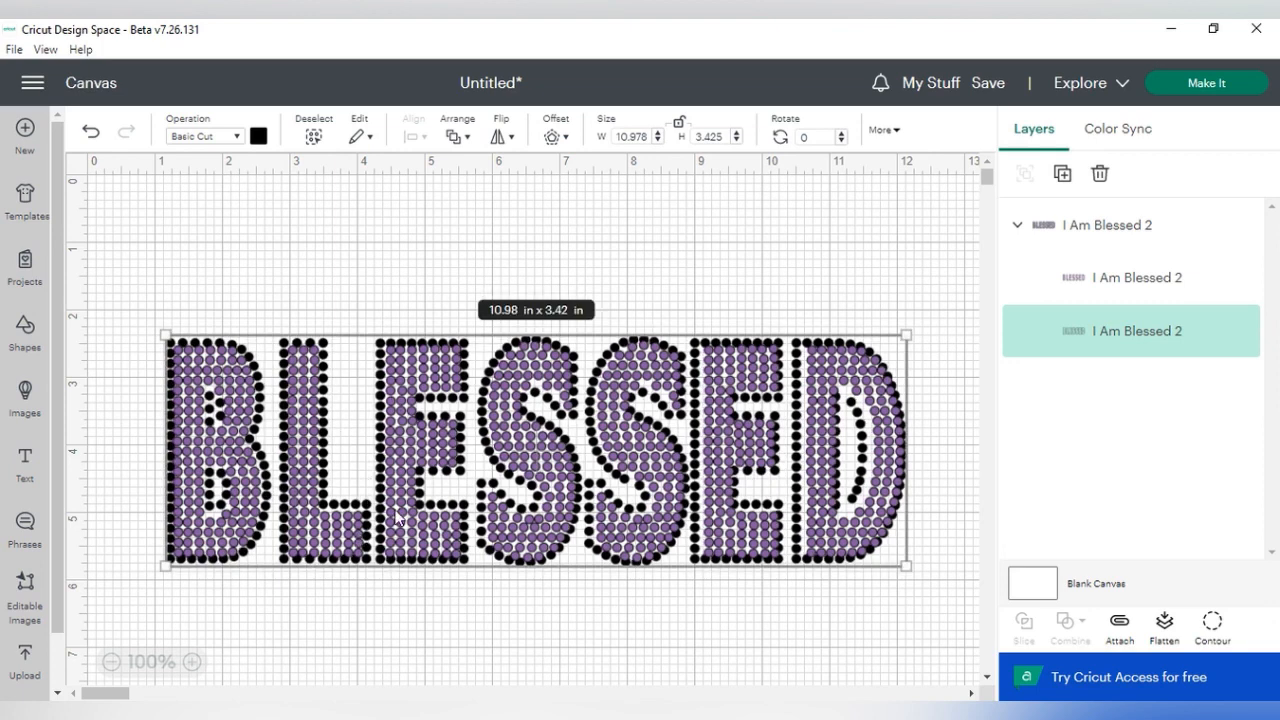
left_click(679, 123)
left_click(945, 435)
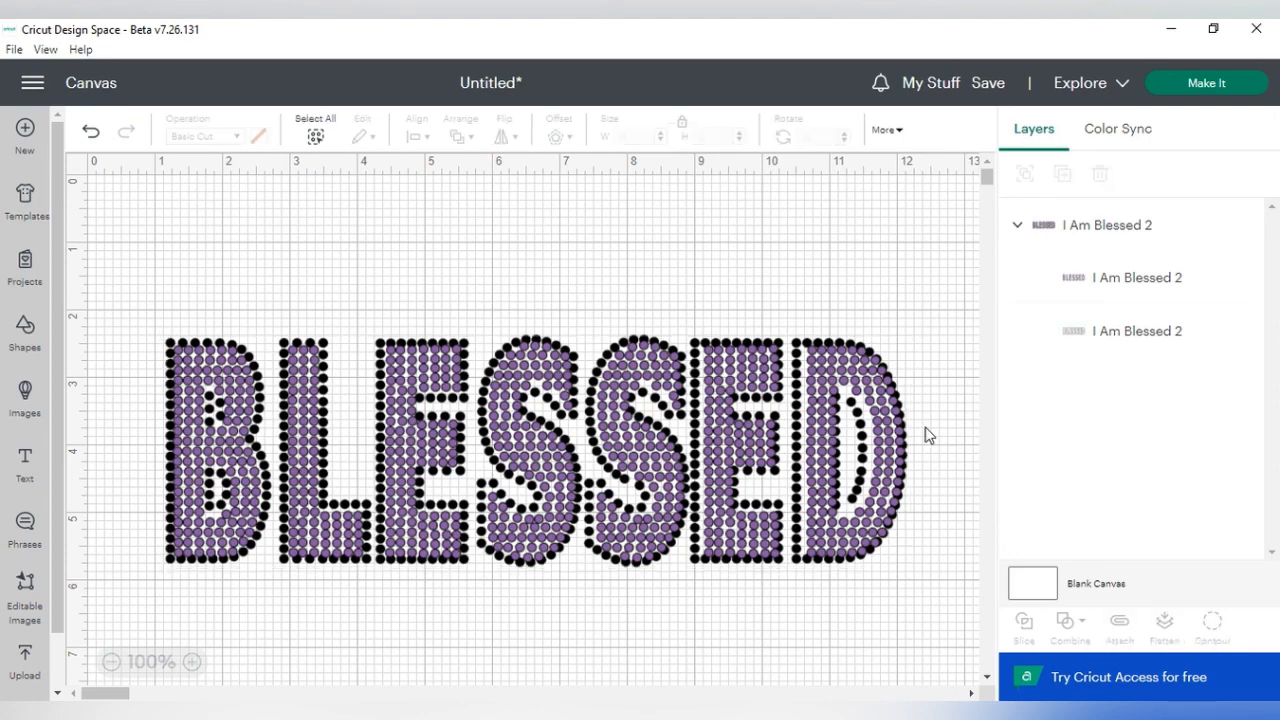
- Reposition the purple rhinestone layer within the black outline so both layers of the BLESSED design line up
left_click_drag(805, 371, 817, 369)
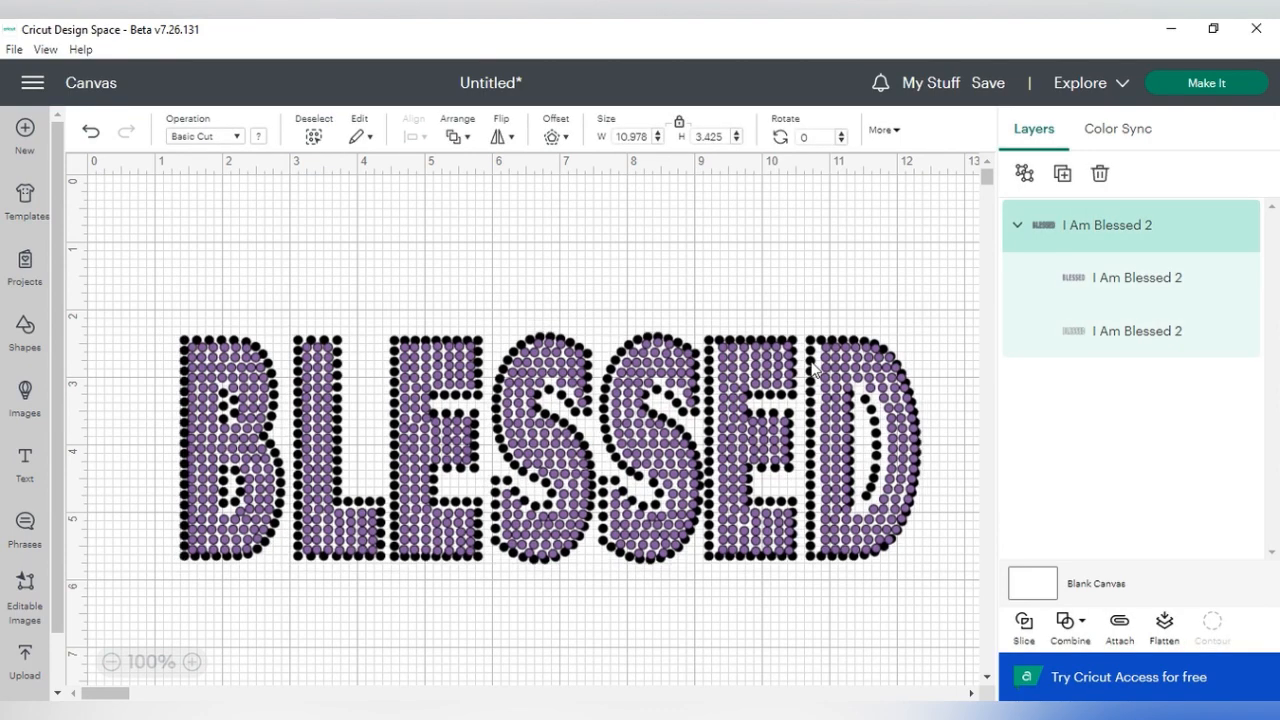
left_click(872, 288)
left_click(1072, 284)
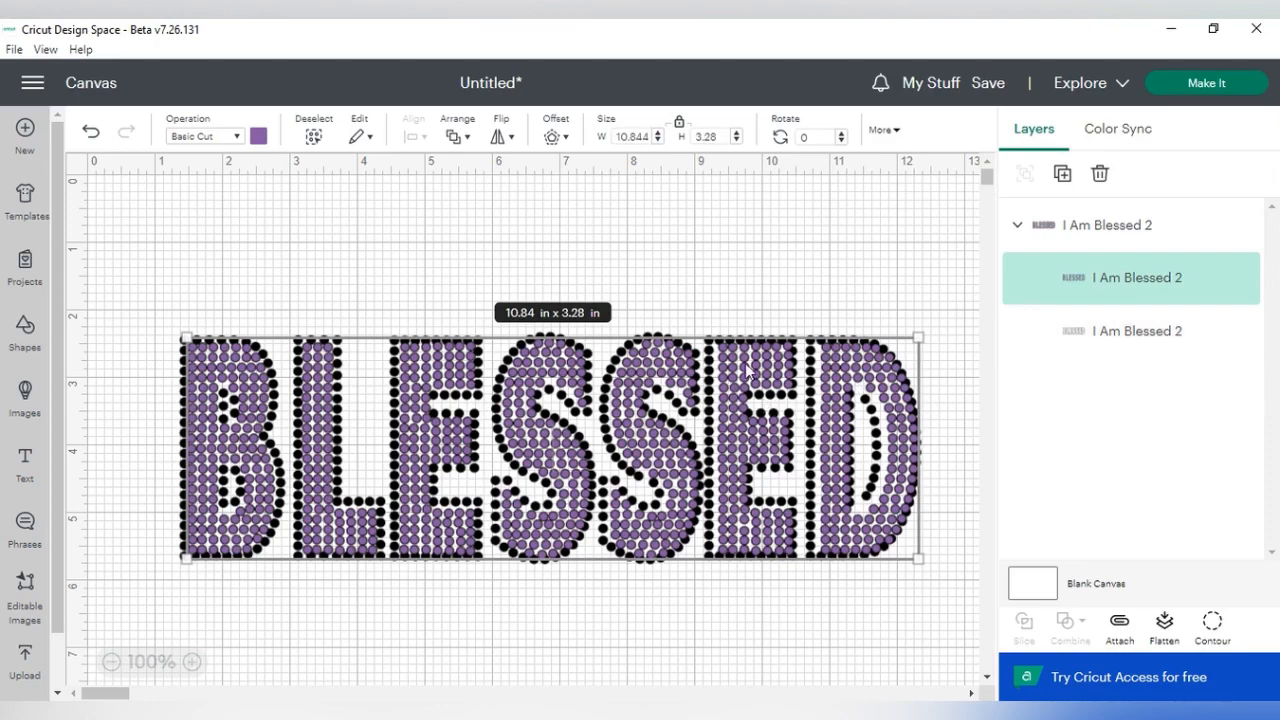
left_click_drag(717, 405, 717, 278)
key("ctrl+z")
left_click_drag(637, 521, 617, 452)
left_click_drag(632, 559, 615, 670)
left_click_drag(617, 398, 617, 368)
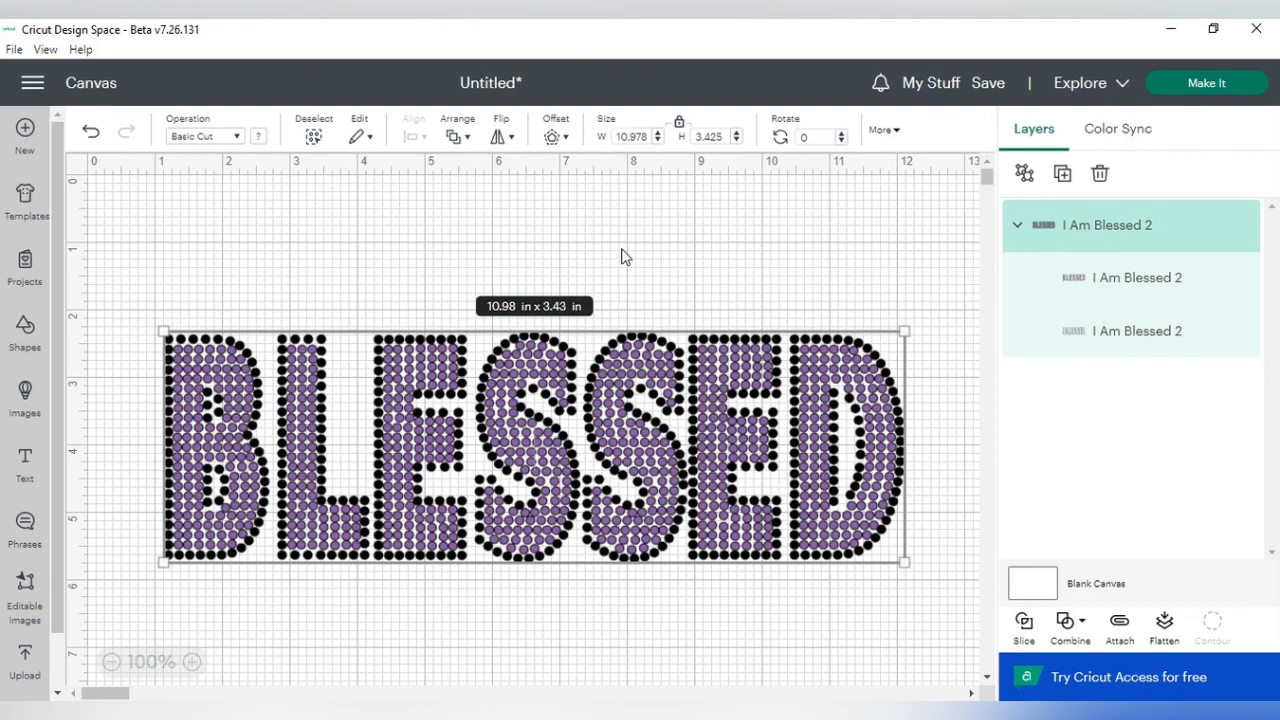
left_click(668, 290)
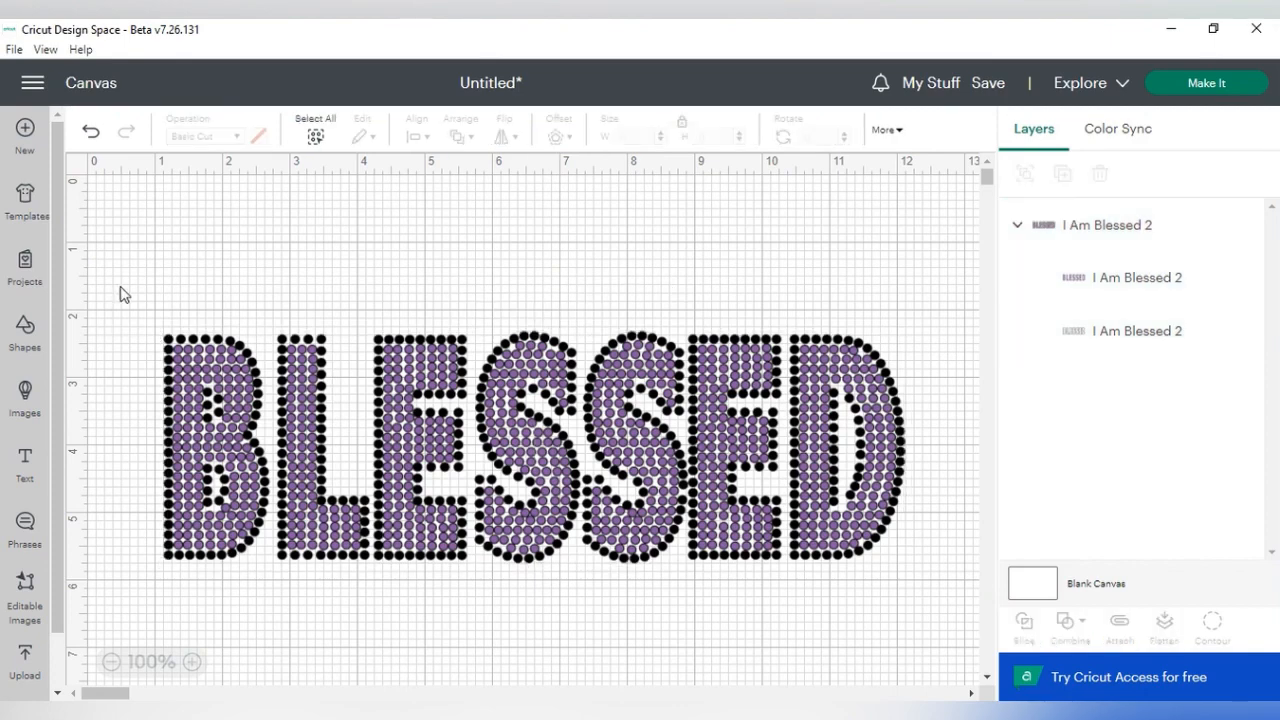
left_click_drag(122, 286, 990, 660)
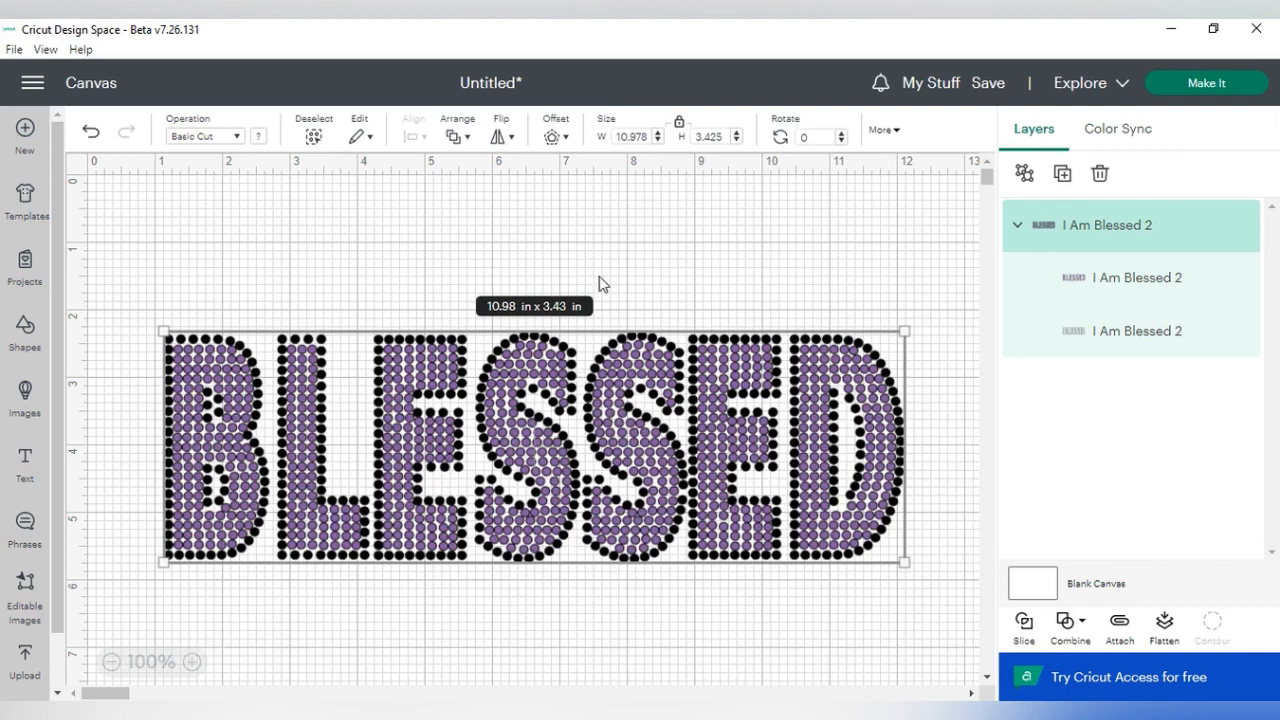
left_click(727, 287)
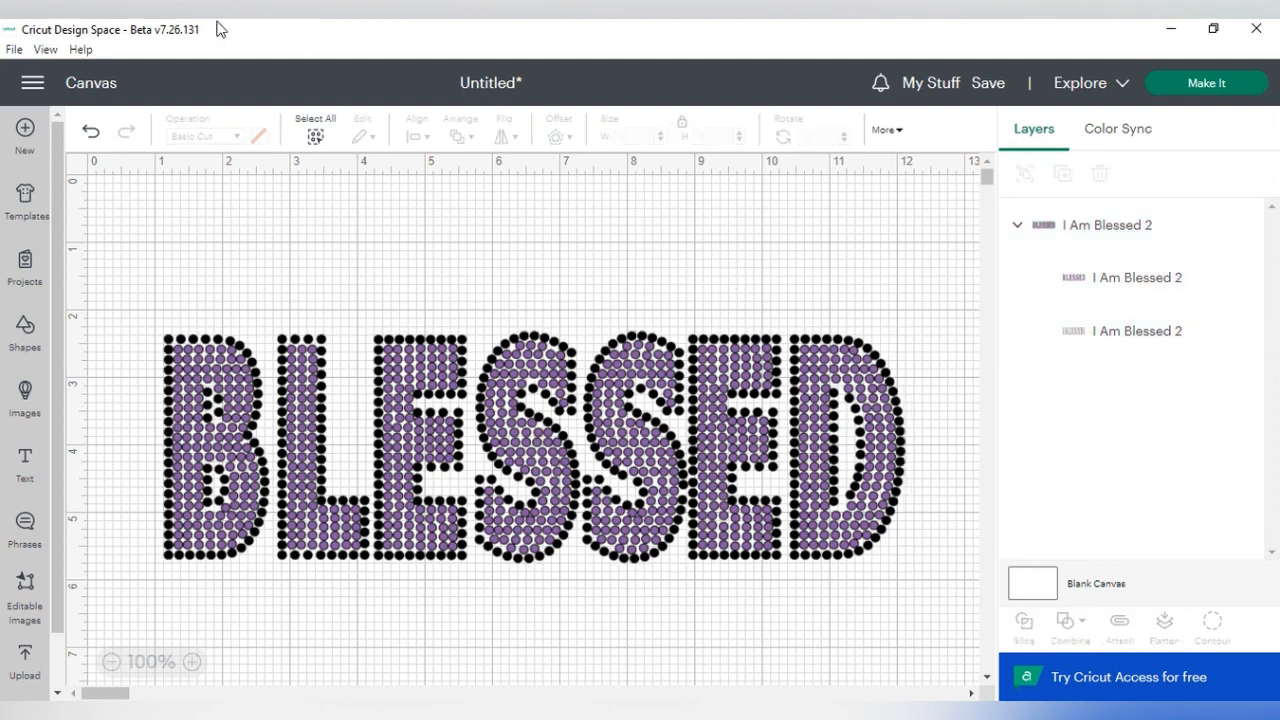
- Add a text object reading "I am" to the canvas
left_click(28, 458)
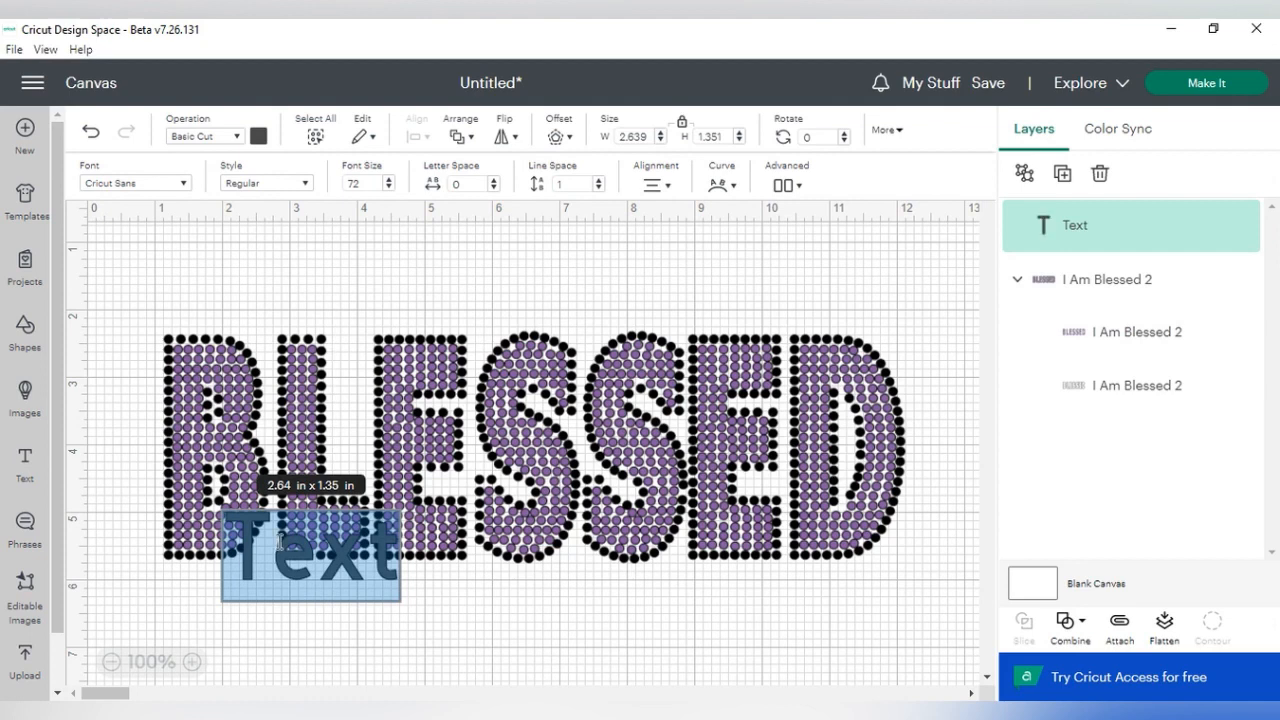
type("I a")
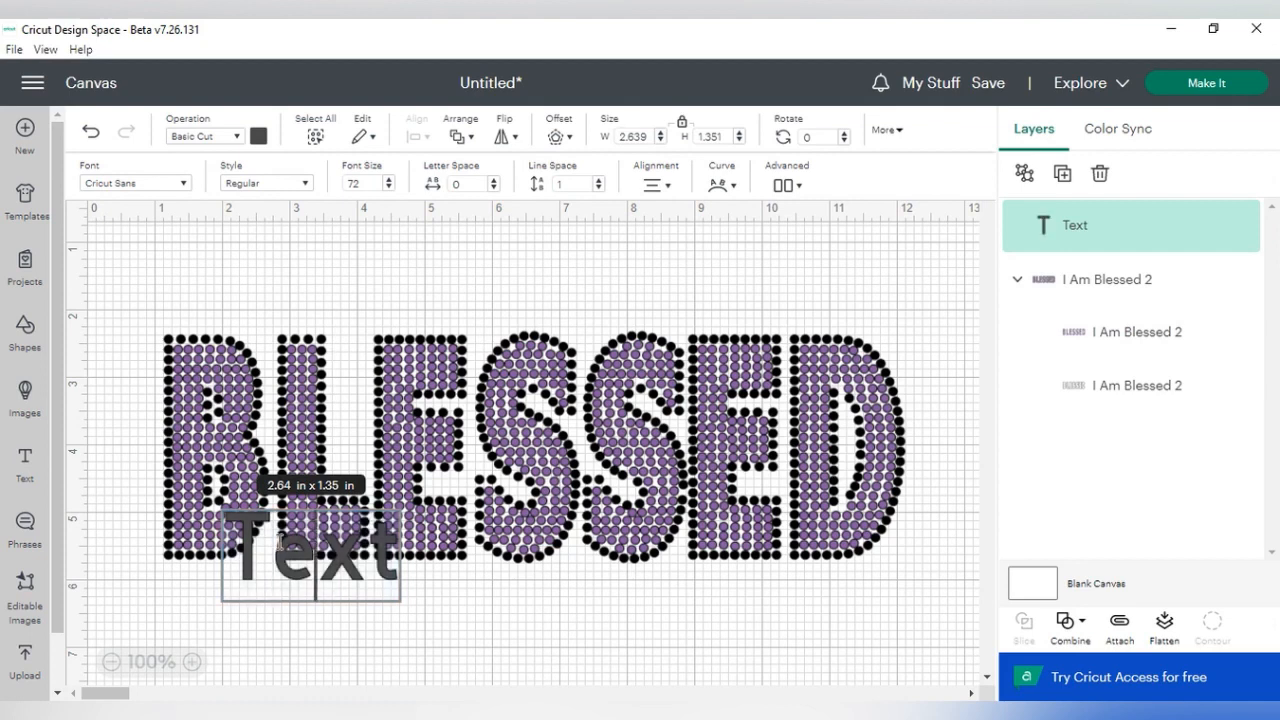
type("m")
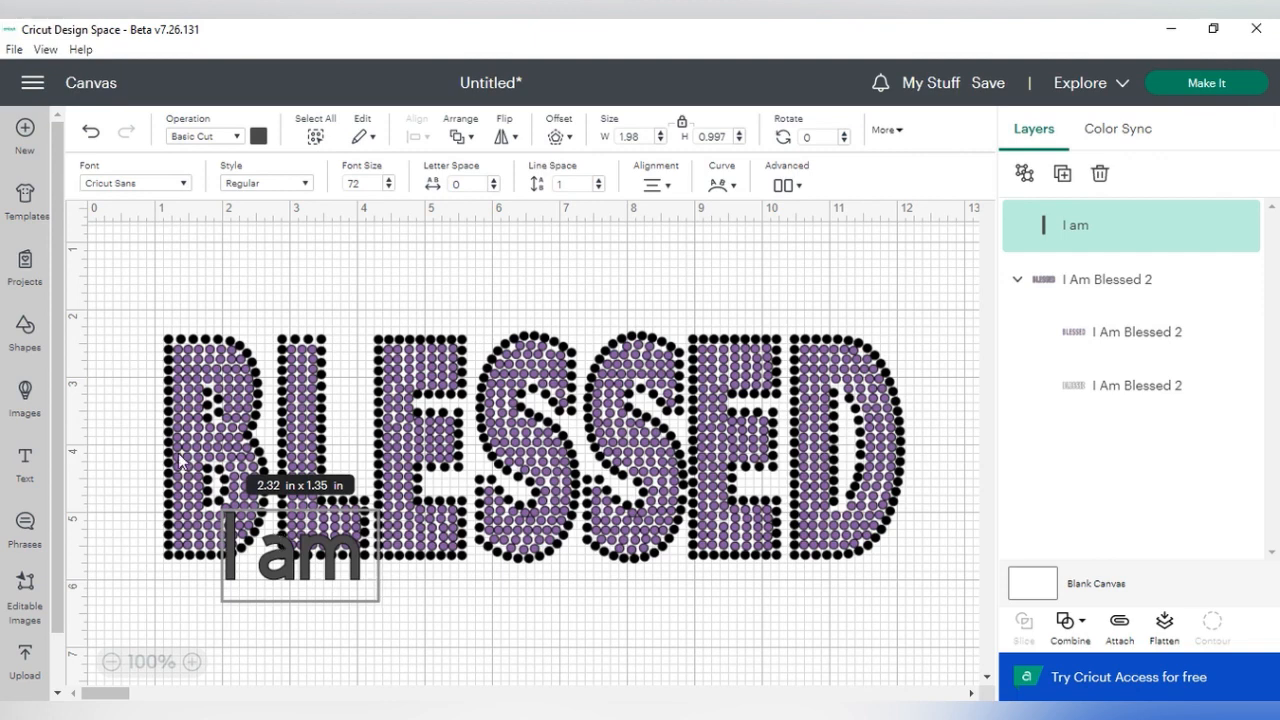
- Change the "I am" text to the system font Billion Dreams
left_click(172, 185)
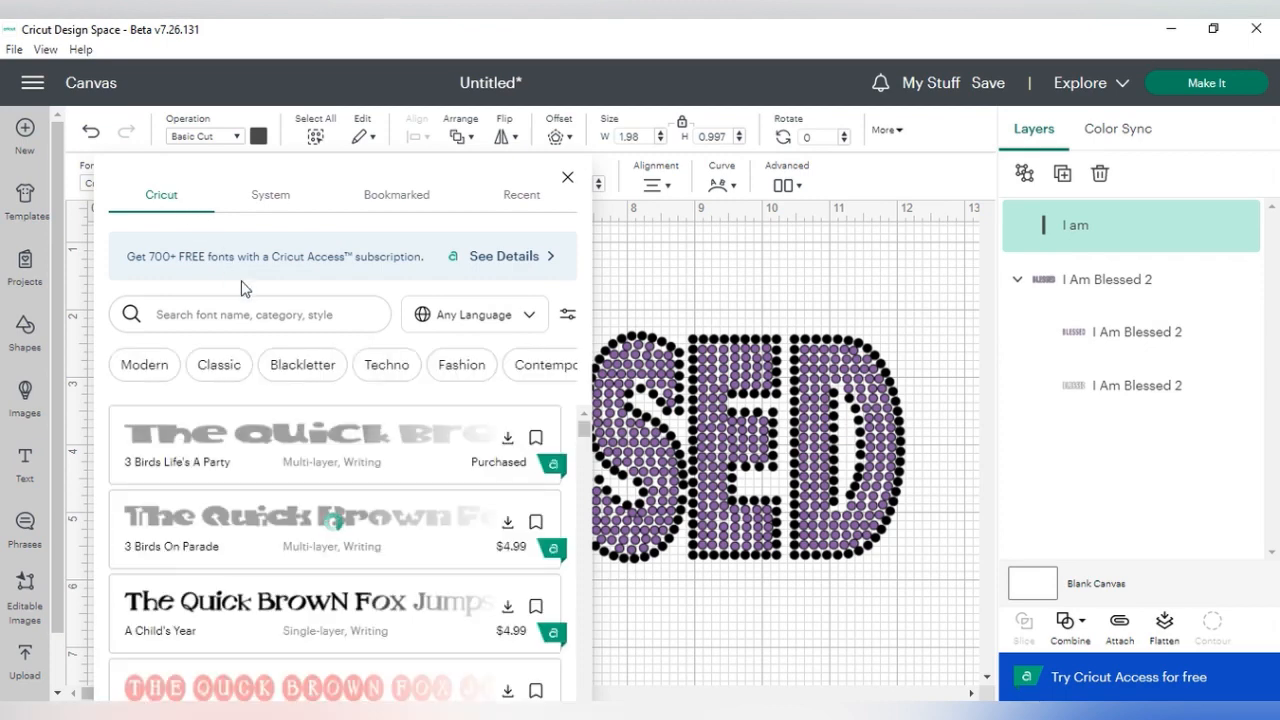
left_click(284, 208)
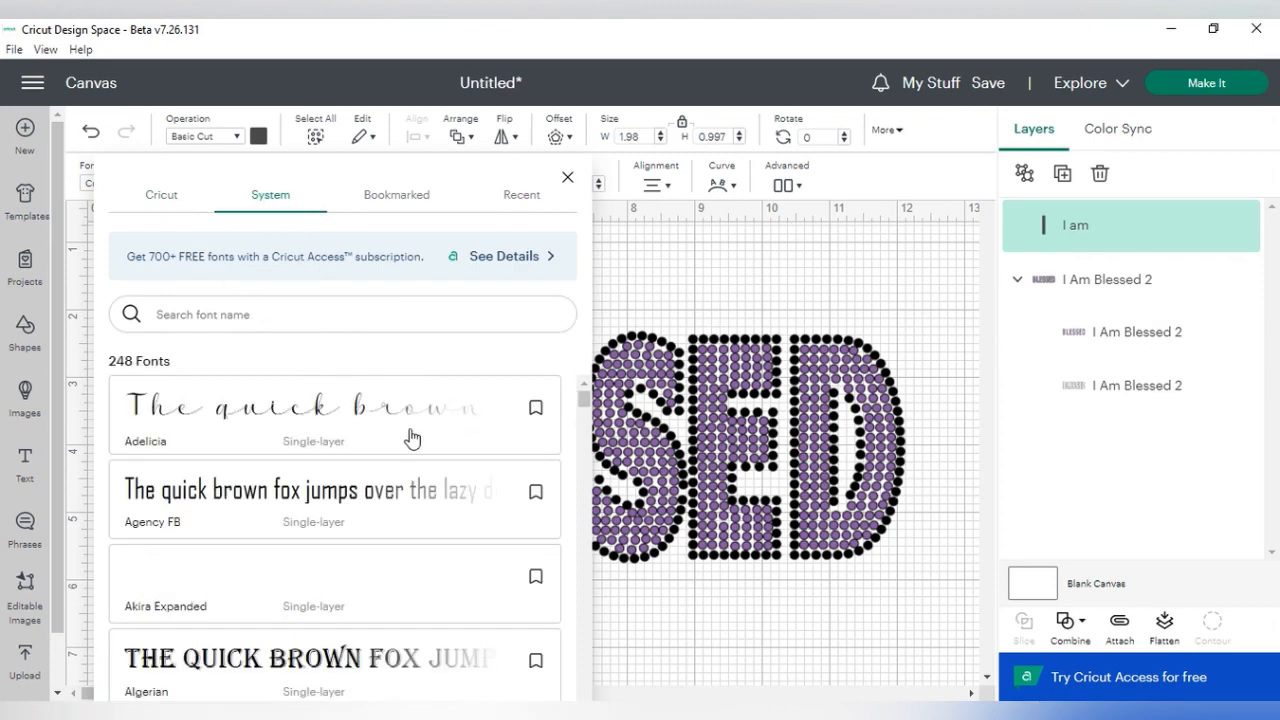
scroll(380, 437, "down", 6)
scroll(381, 441, "down", 1)
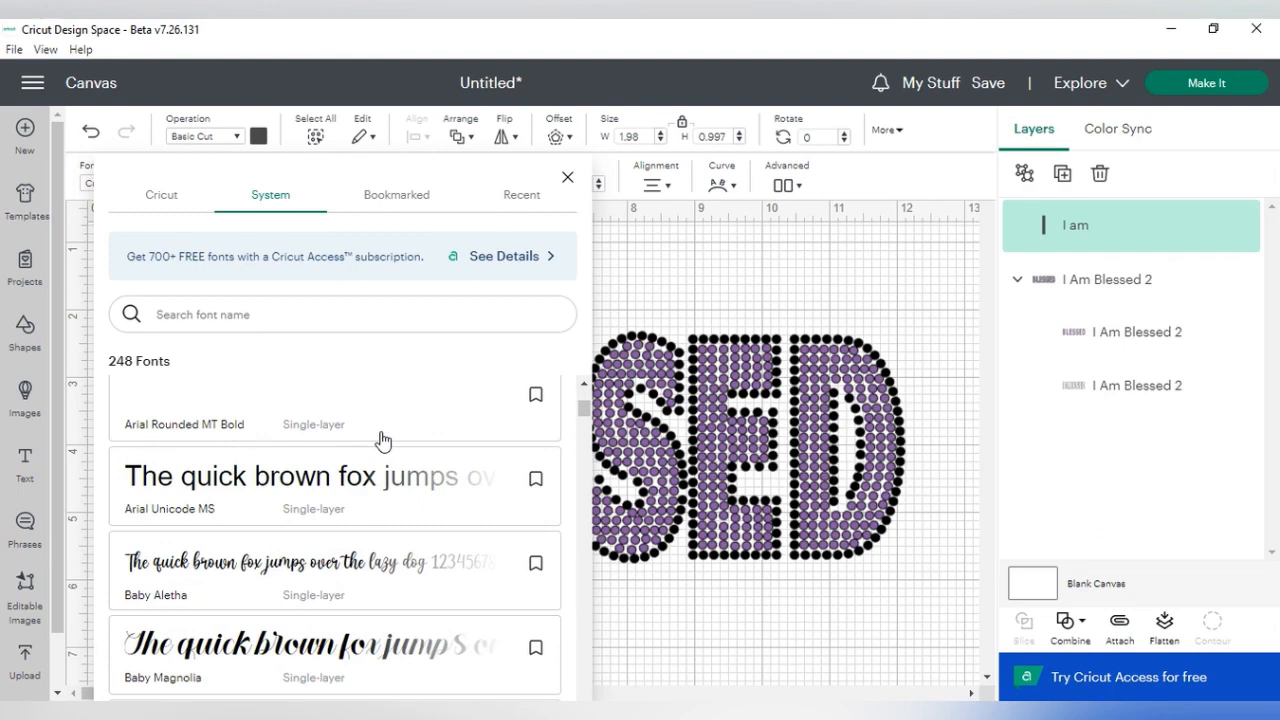
scroll(381, 441, "down", 3)
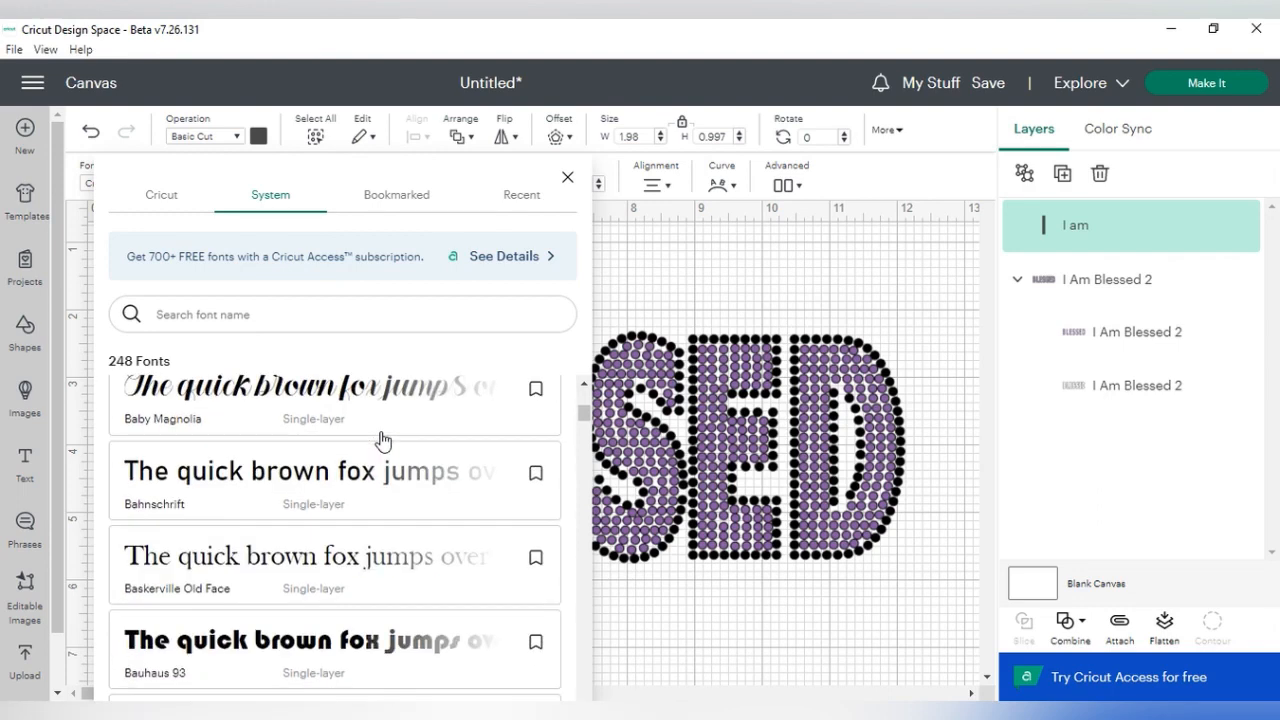
scroll(381, 441, "down", 8)
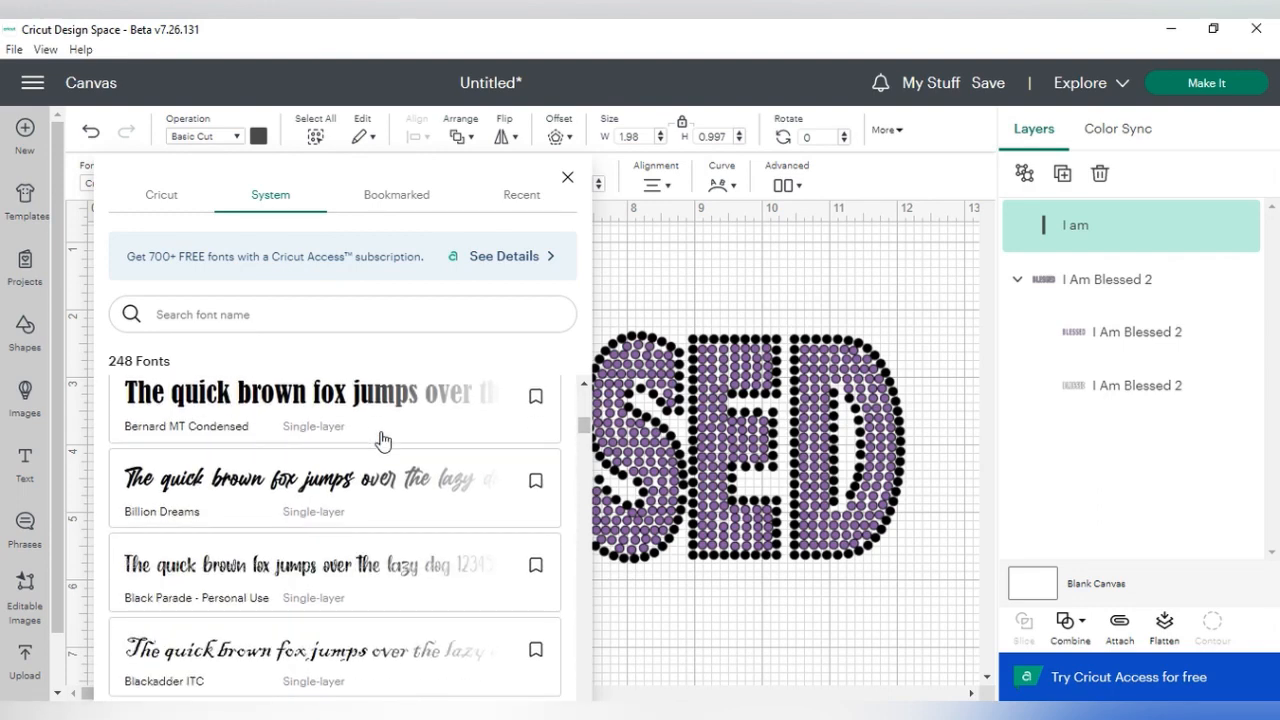
left_click(360, 500)
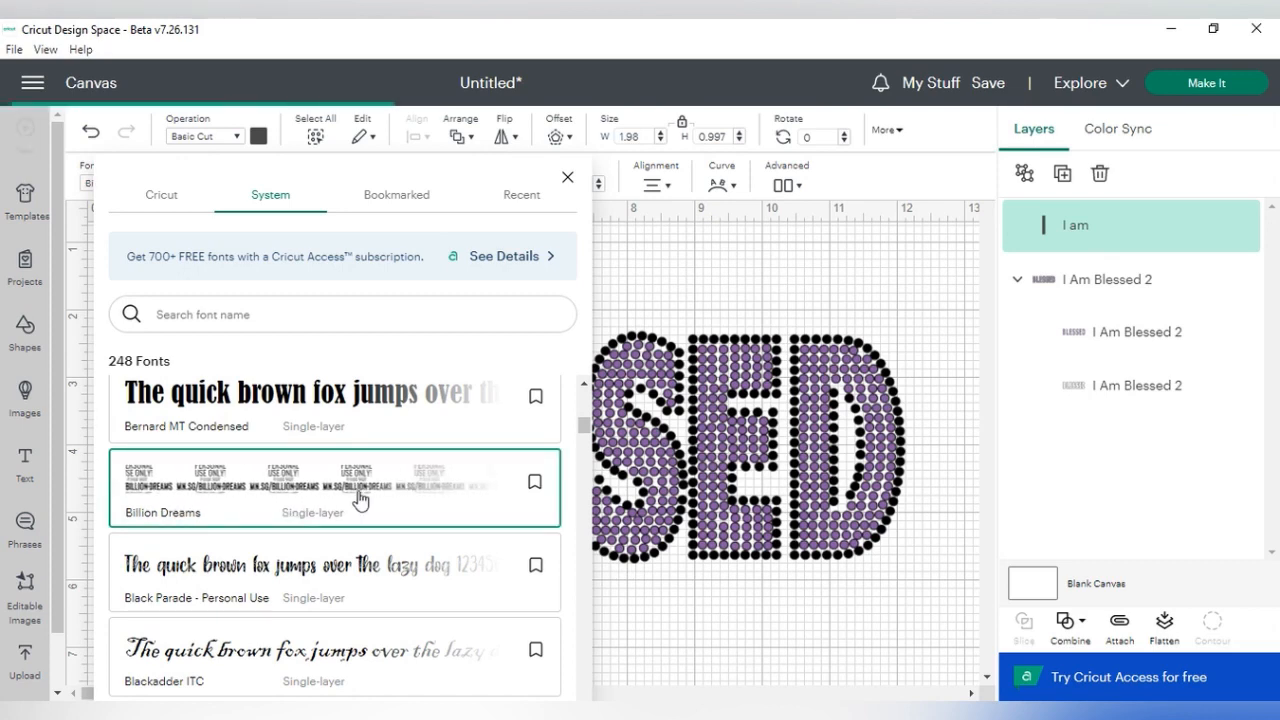
left_click(630, 635)
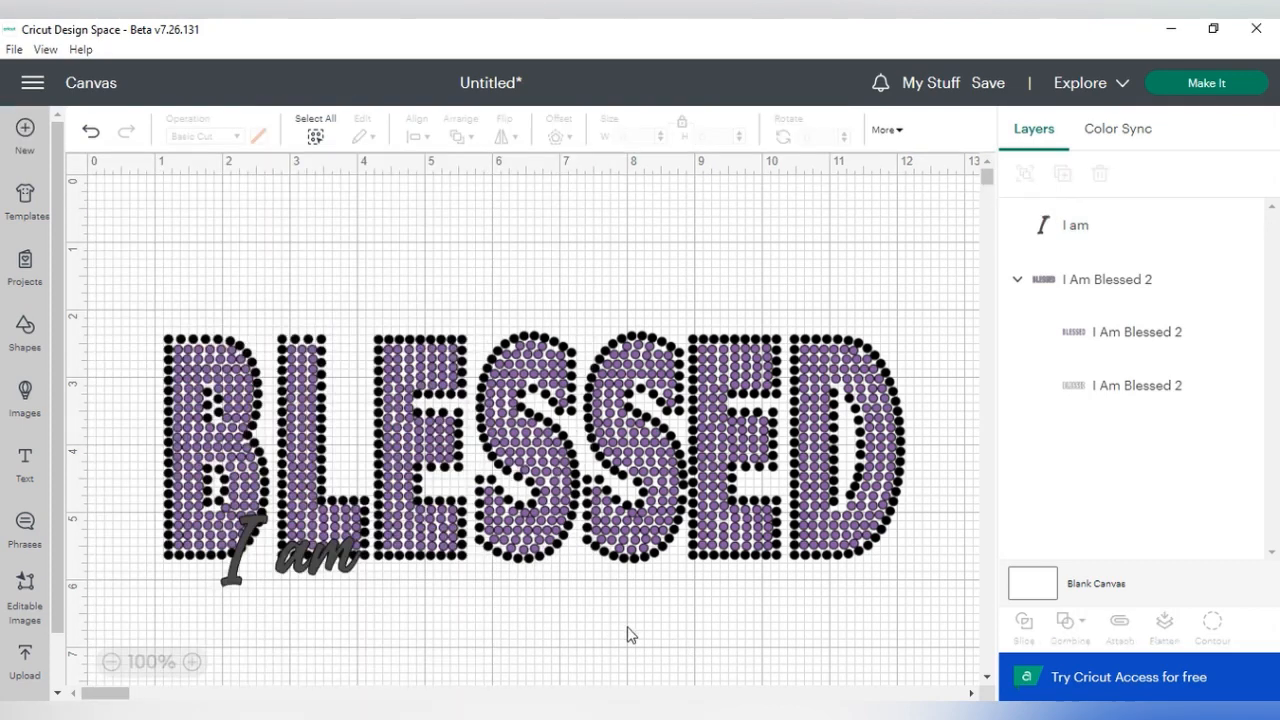
- Enlarge the "I am" text to about 3.44 x 1.75 in and place it beneath the BLESSED lettering
left_click_drag(302, 570, 786, 349)
left_click_drag(675, 300, 752, 307)
left_click_drag(866, 352, 837, 338)
mouse_move(765, 292)
left_mouse_down()
mouse_move(785, 298)
mouse_move(776, 284)
left_mouse_up()
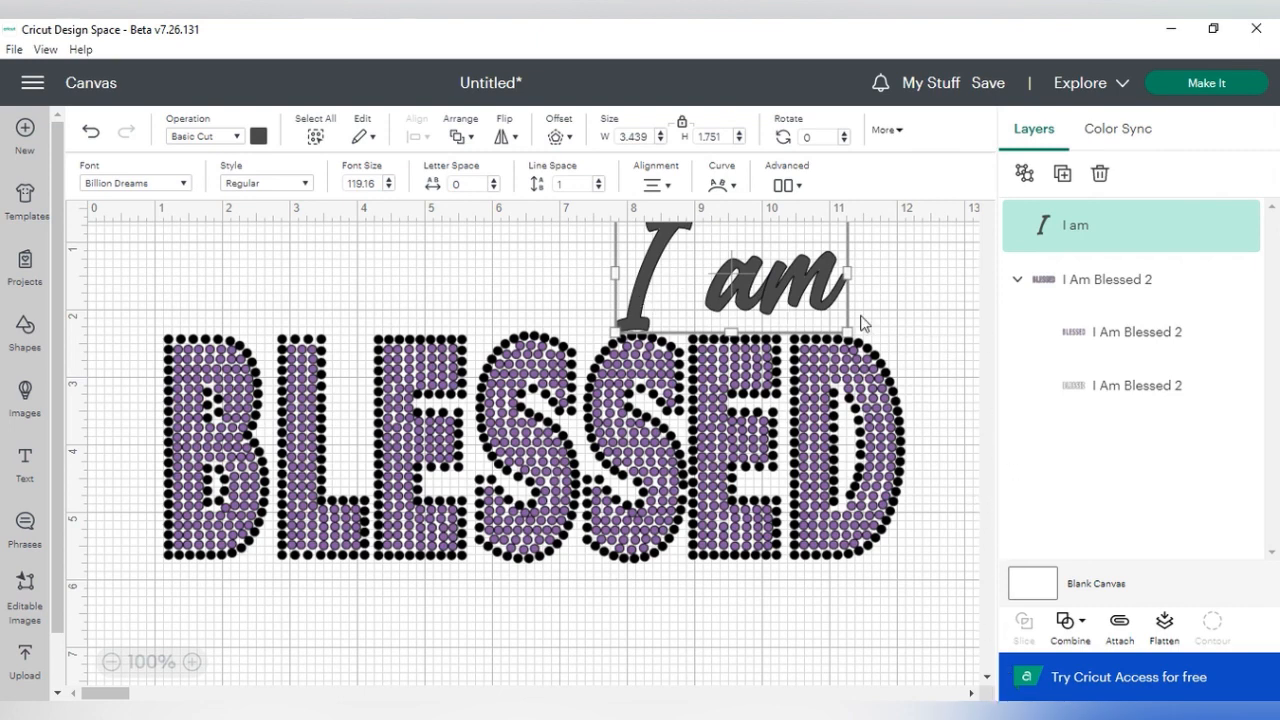
left_click_drag(731, 297, 528, 620)
- Change the "I am" text to the system font Blantick Script
left_click(111, 661)
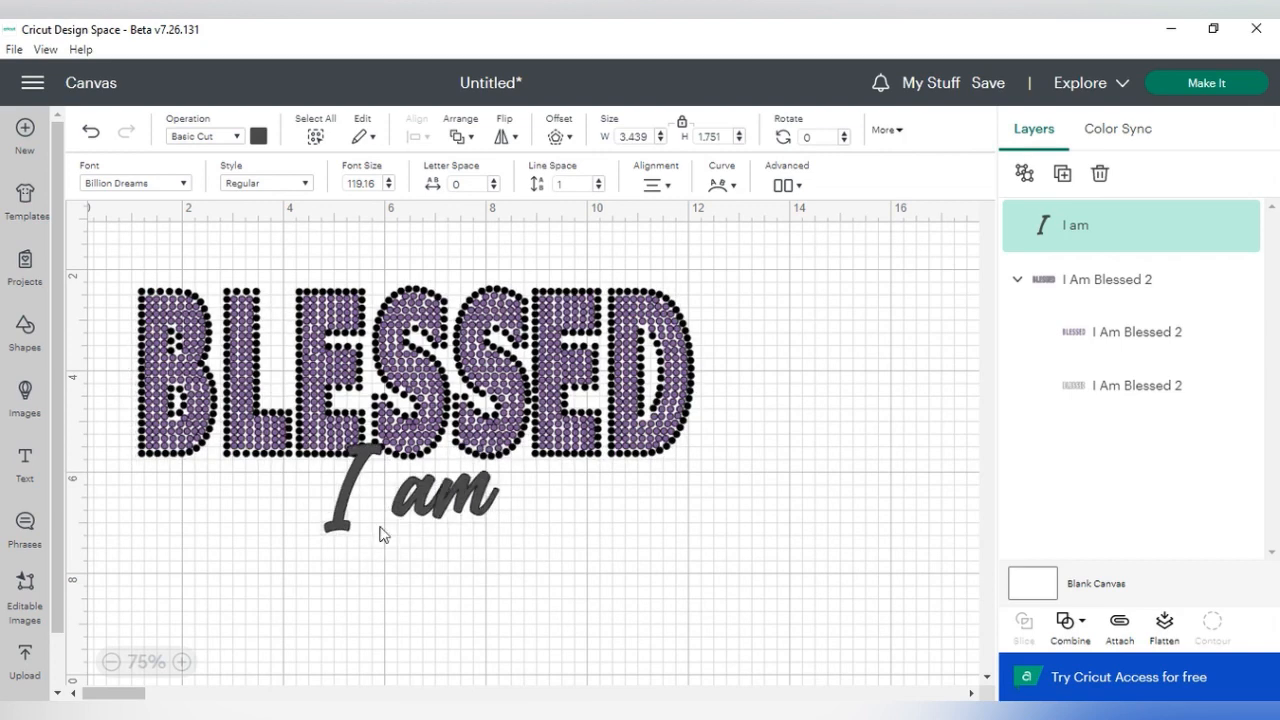
left_click(145, 186)
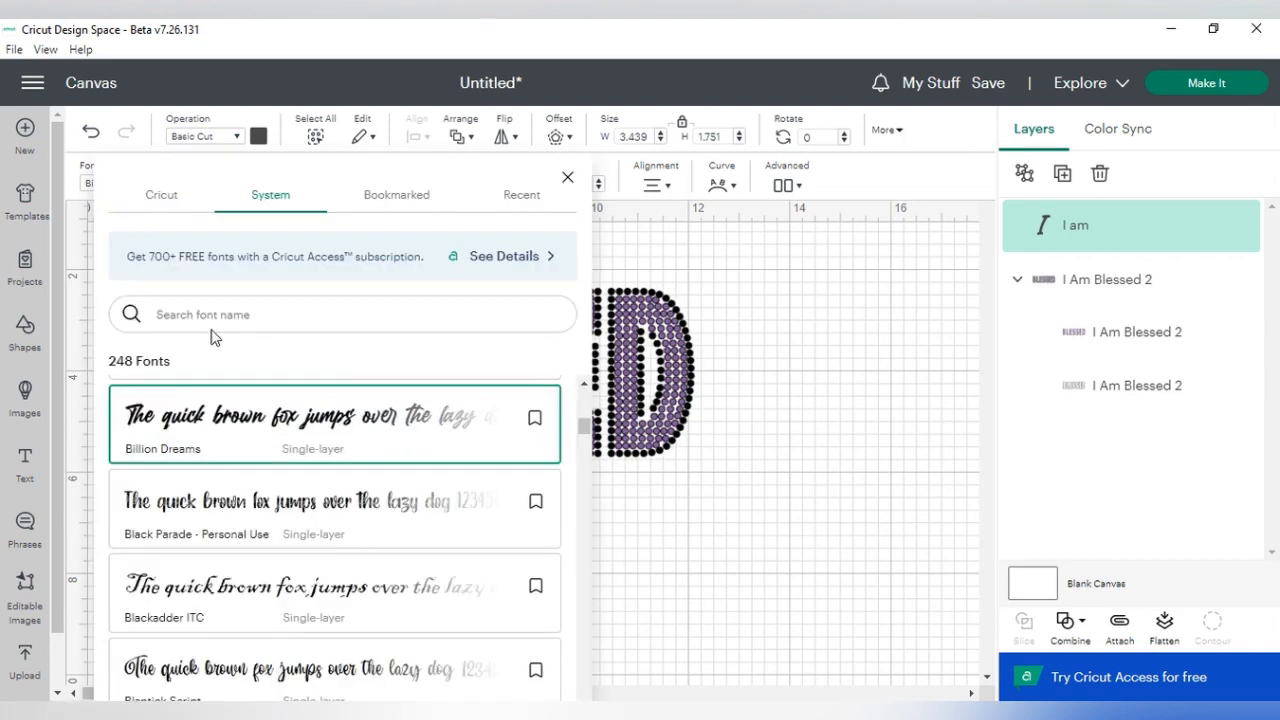
left_click(210, 668)
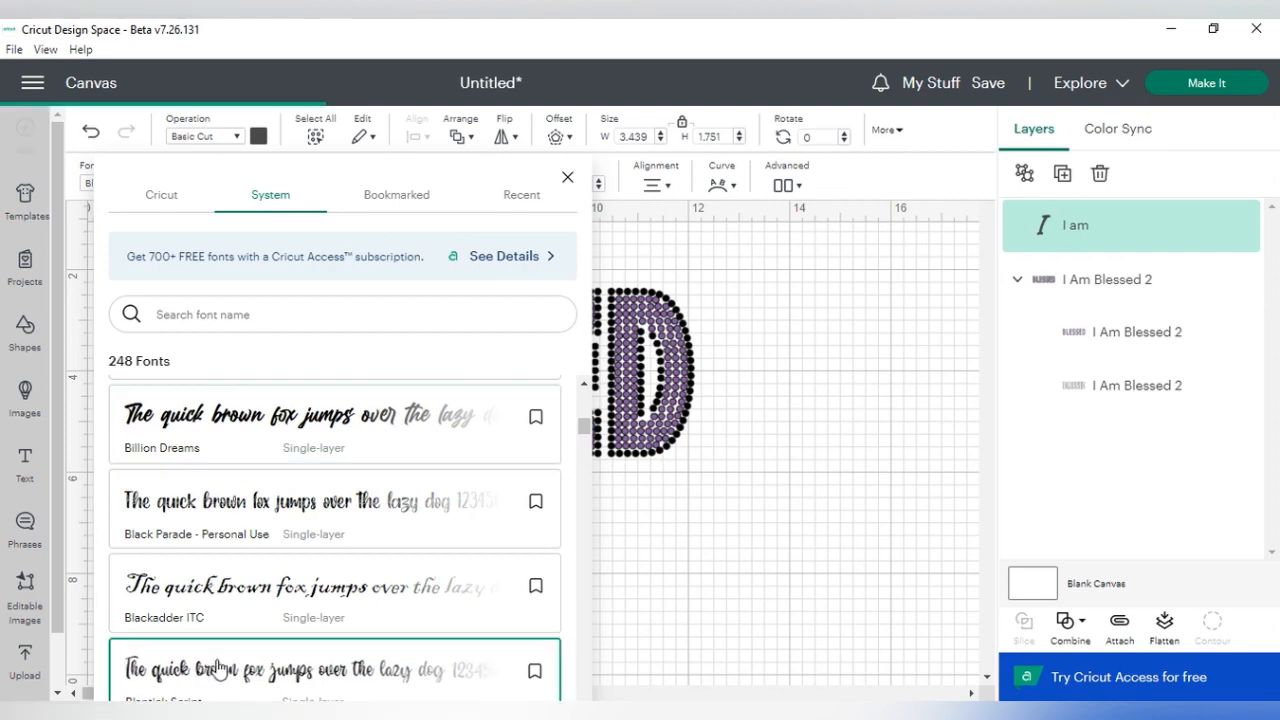
left_click(704, 579)
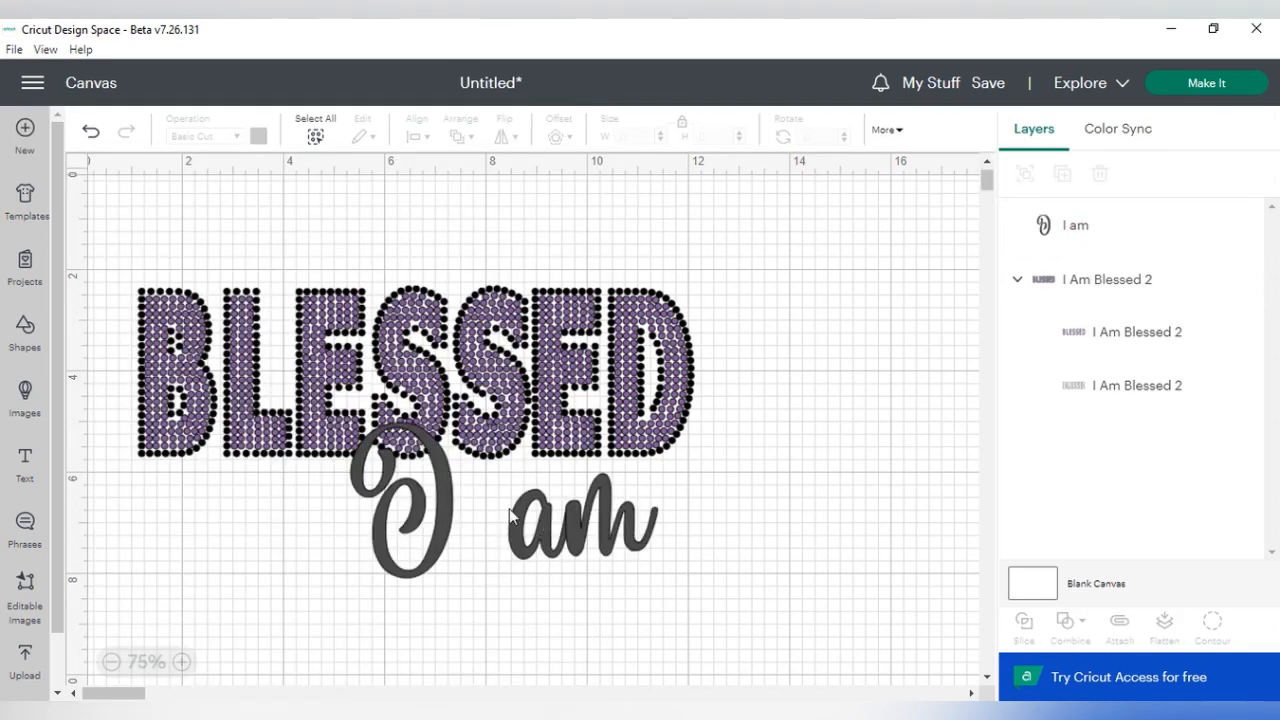
- Move the "I am" text clear below the BLESSED lettering and shrink it to about 4.41 x 2.24 in
left_click_drag(474, 527, 497, 589)
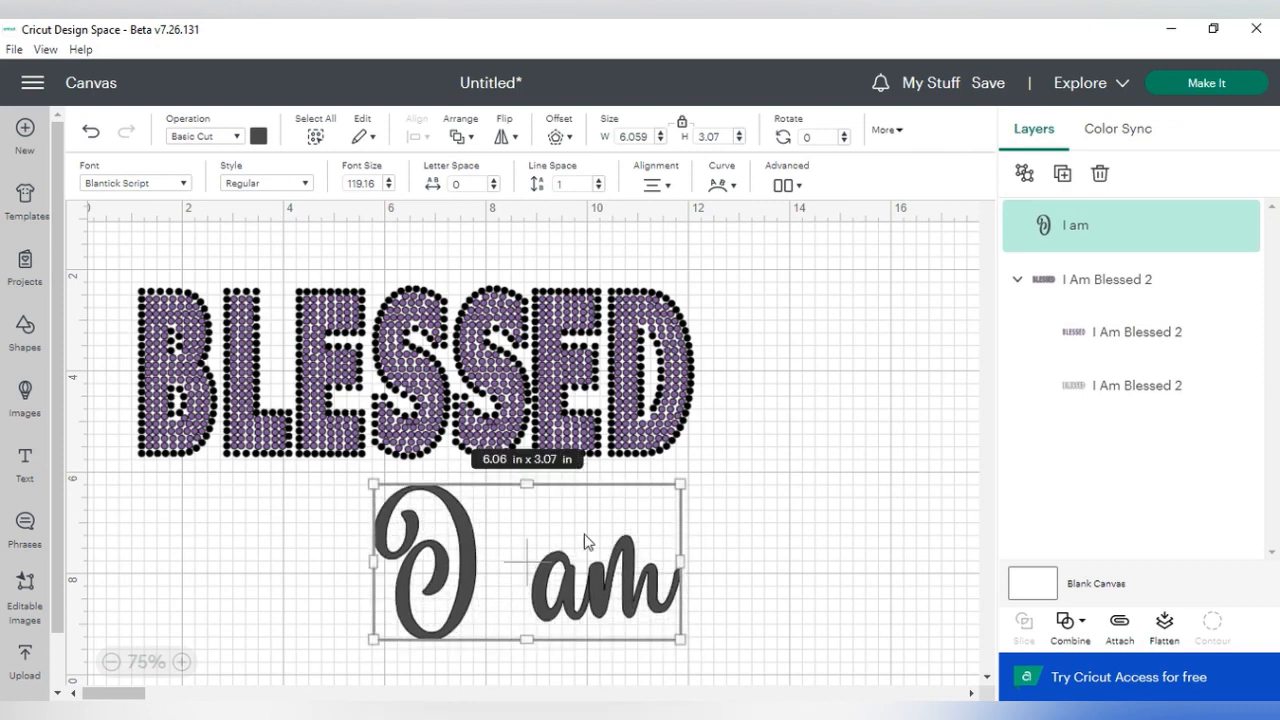
left_click_drag(674, 487, 586, 532)
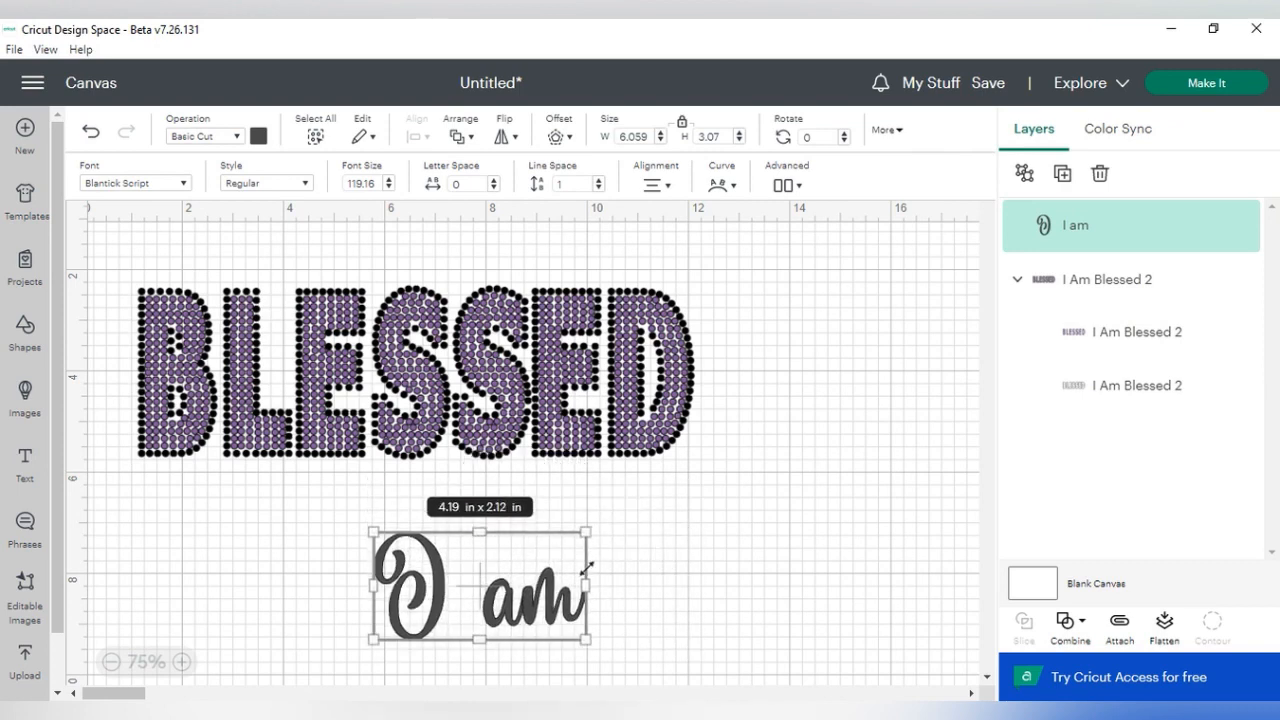
left_click_drag(583, 640, 597, 645)
scroll(709, 594, "up", 1)
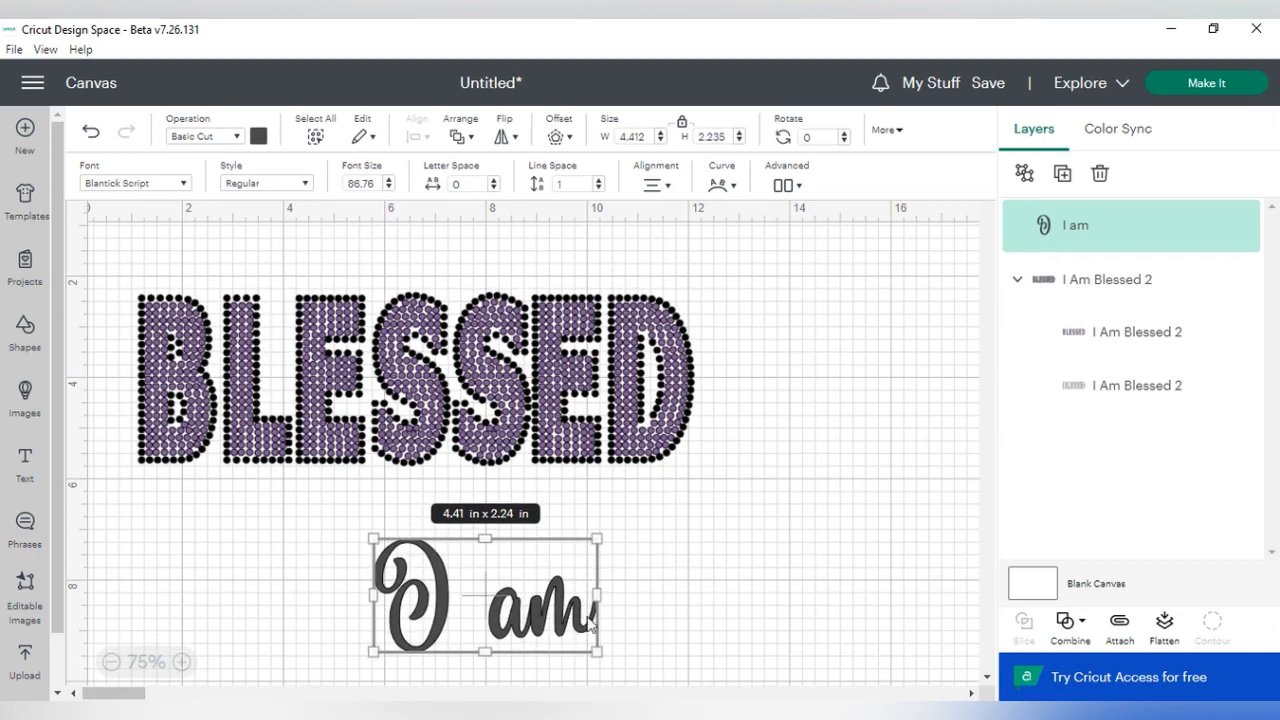
left_click(176, 185)
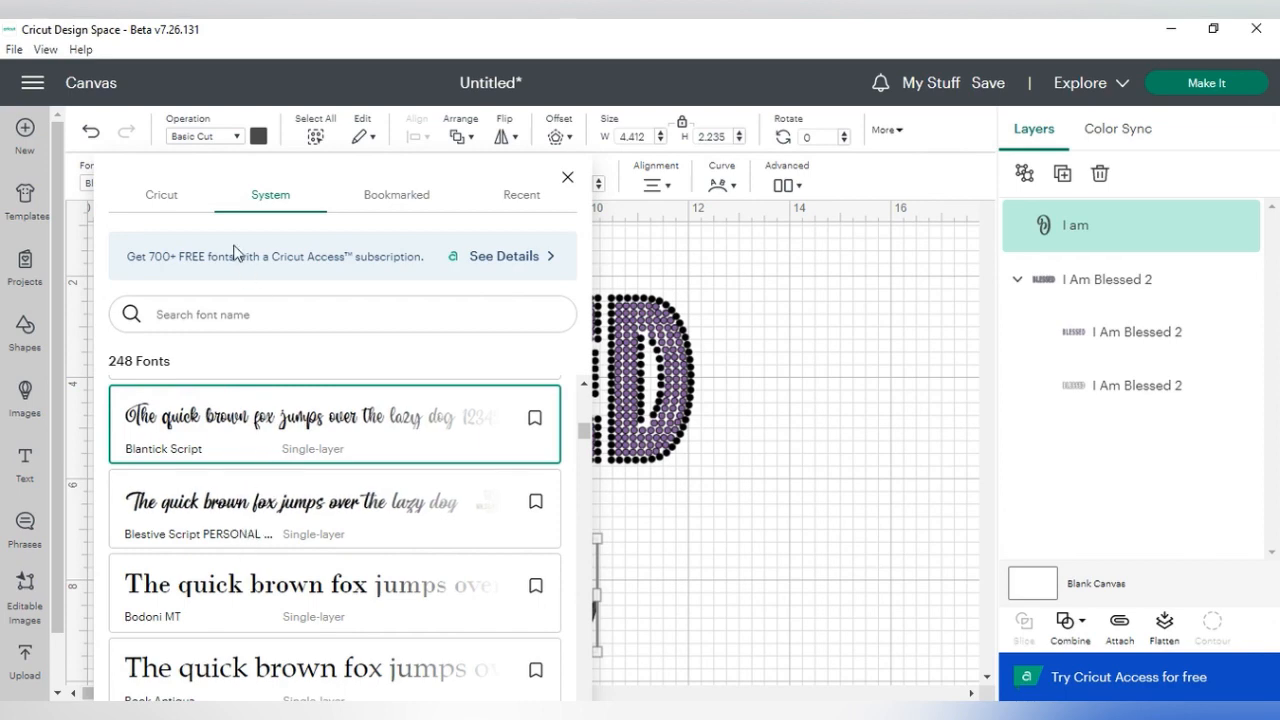
left_click(605, 602)
left_click(537, 608)
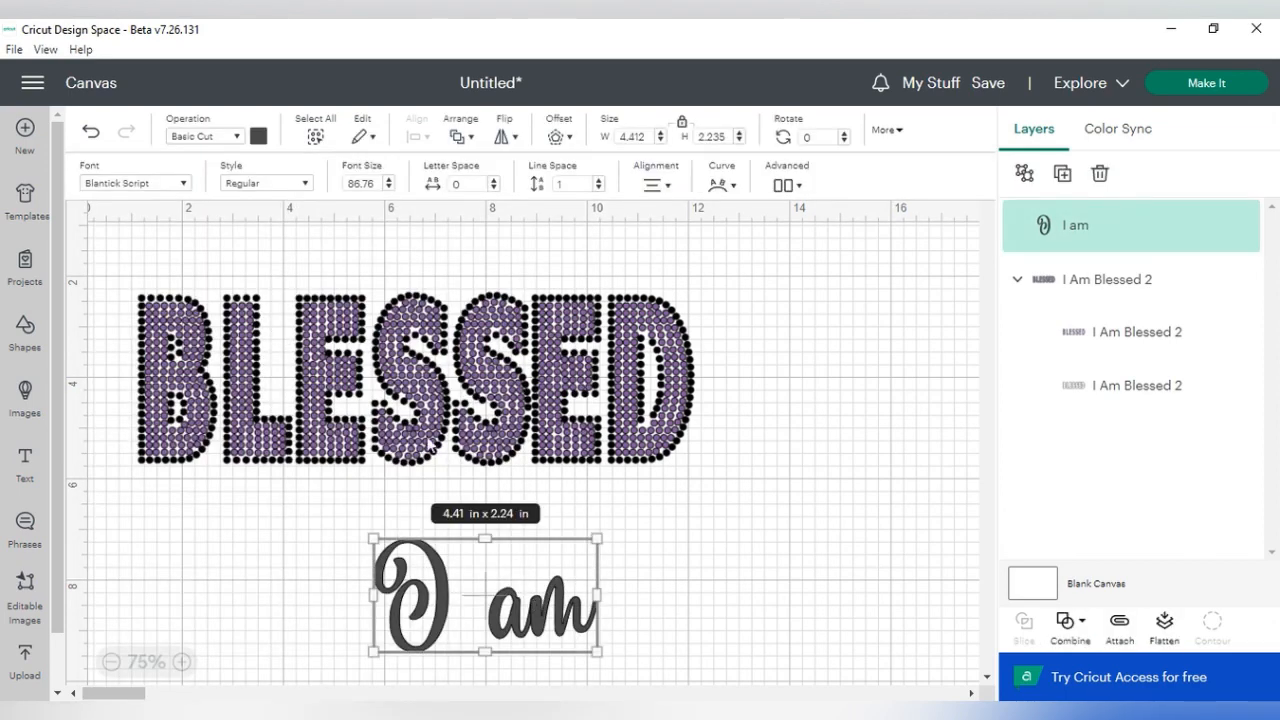
- Recolor the "I am" text black and place it just above the right-hand part of the BLESSED lettering
left_click(258, 137)
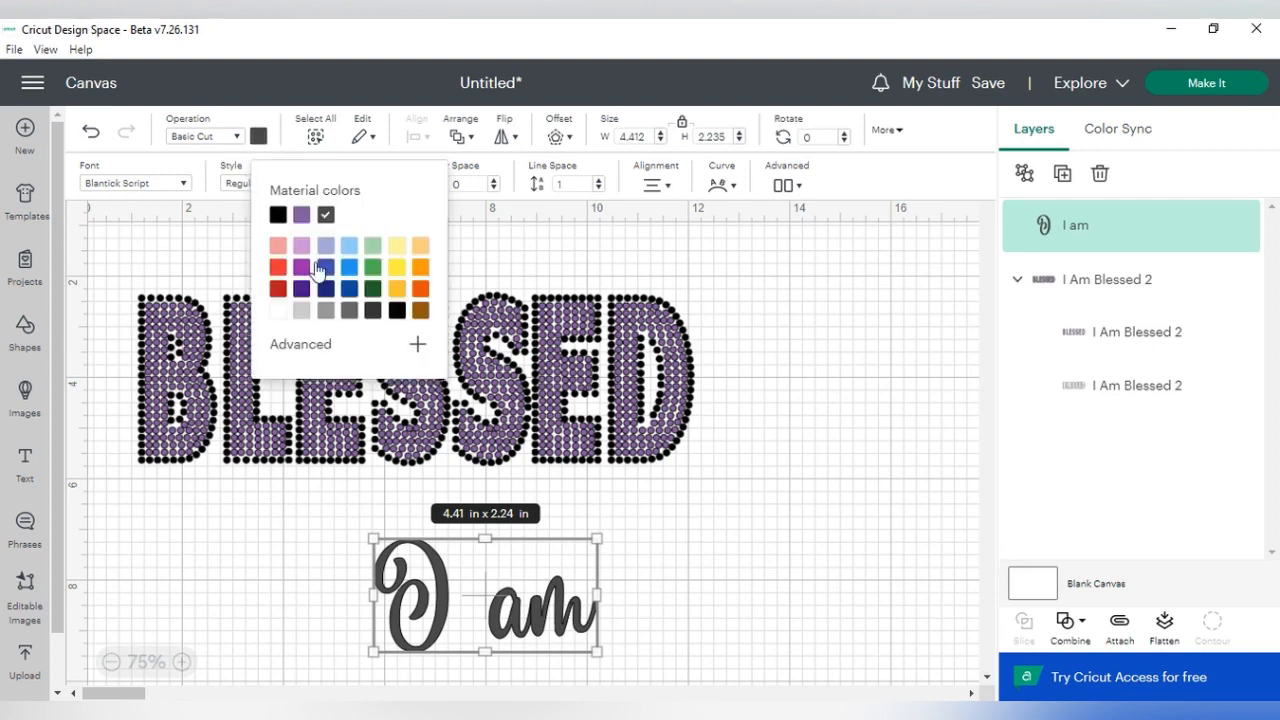
left_click(279, 312)
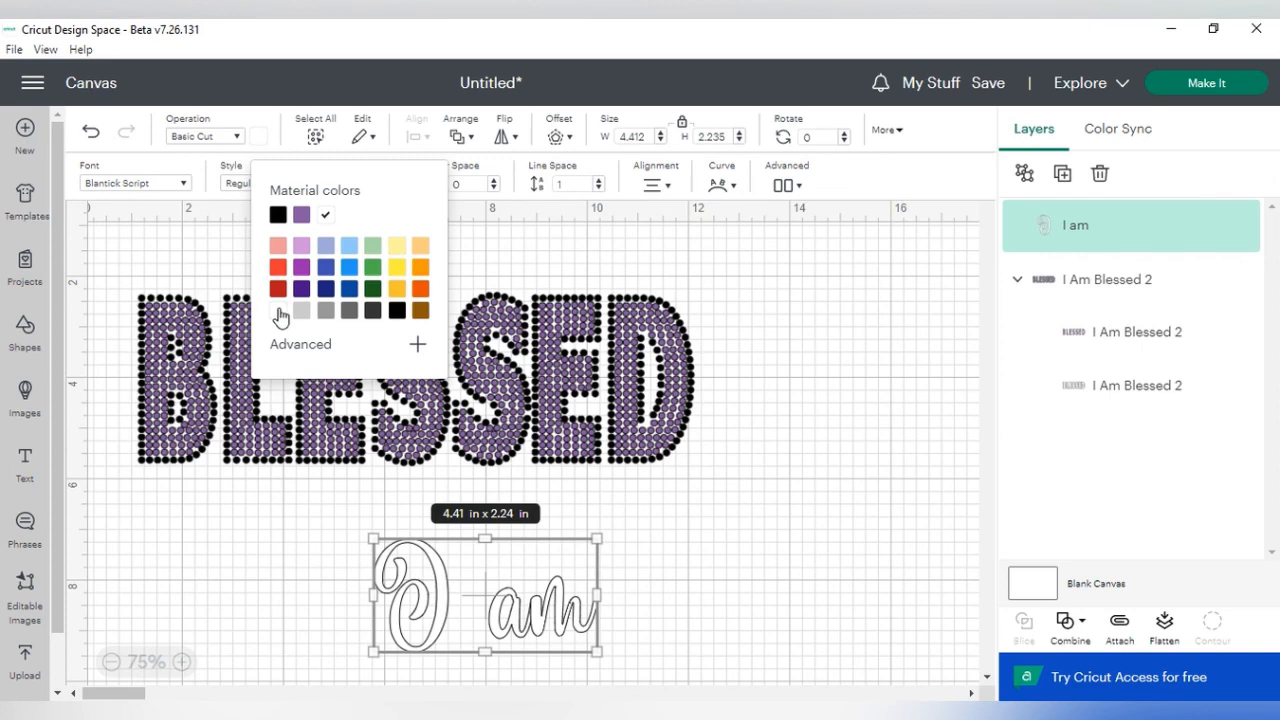
left_click(397, 311)
left_click_drag(430, 582, 511, 220)
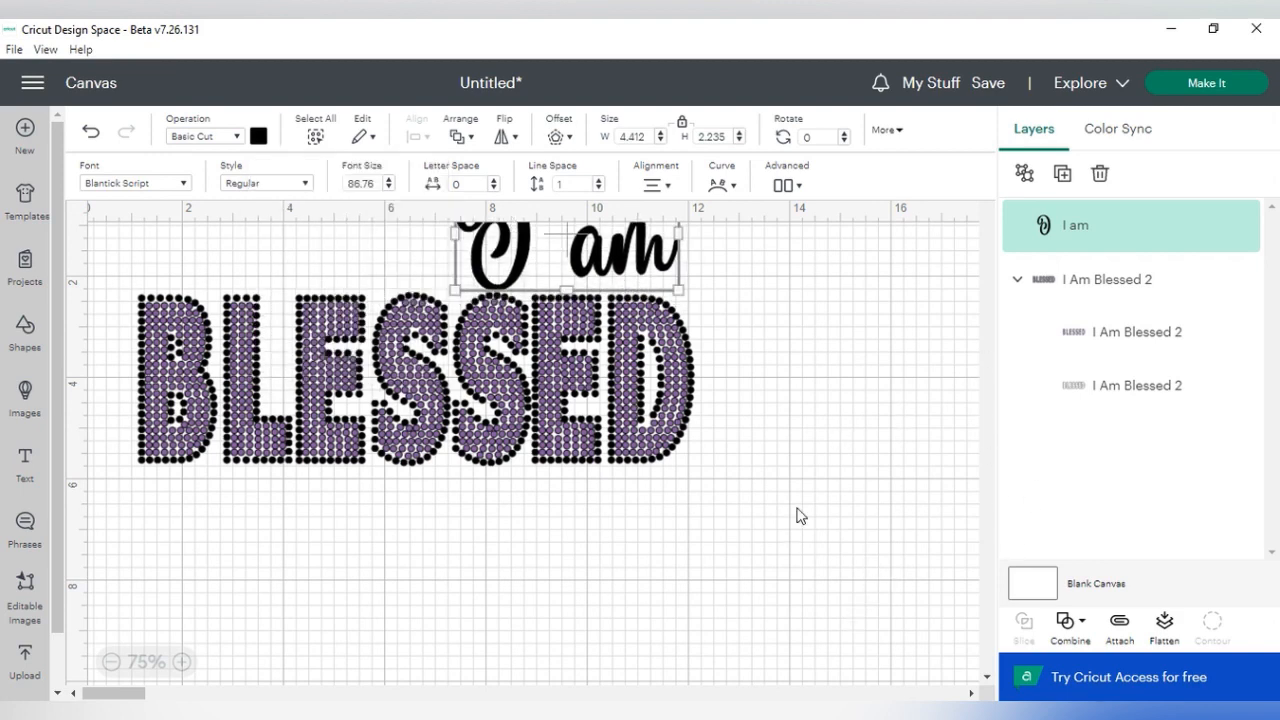
- Move the "I am" text and BLESSED lettering together, lower and further right on the canvas, with free space above them
left_click(111, 661)
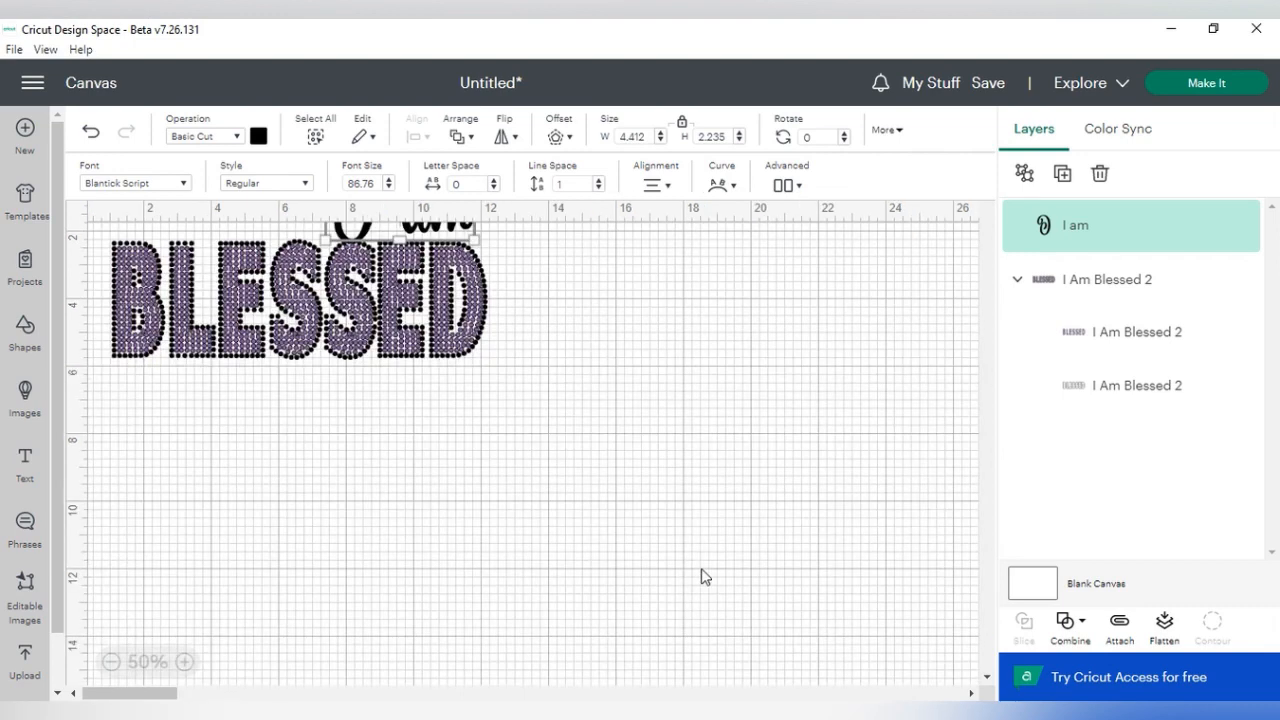
scroll(700, 590, "up", 1)
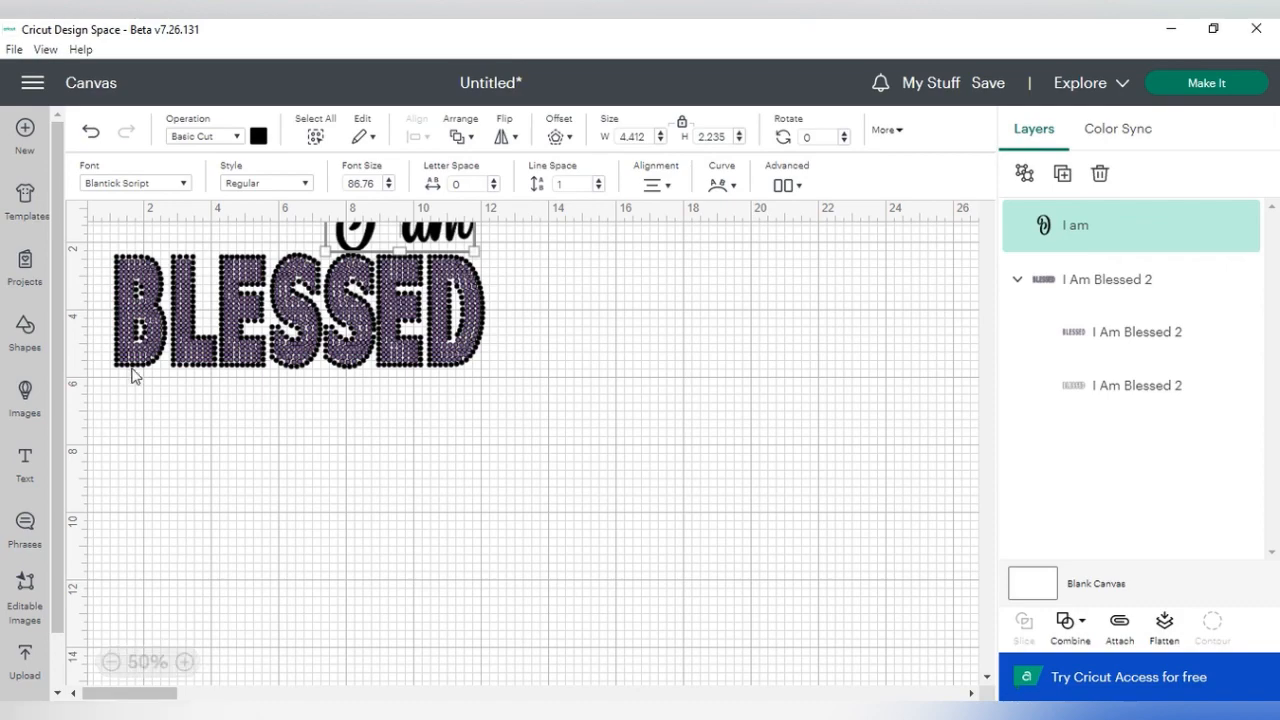
left_click_drag(103, 257, 472, 440)
left_click_drag(375, 318, 542, 475)
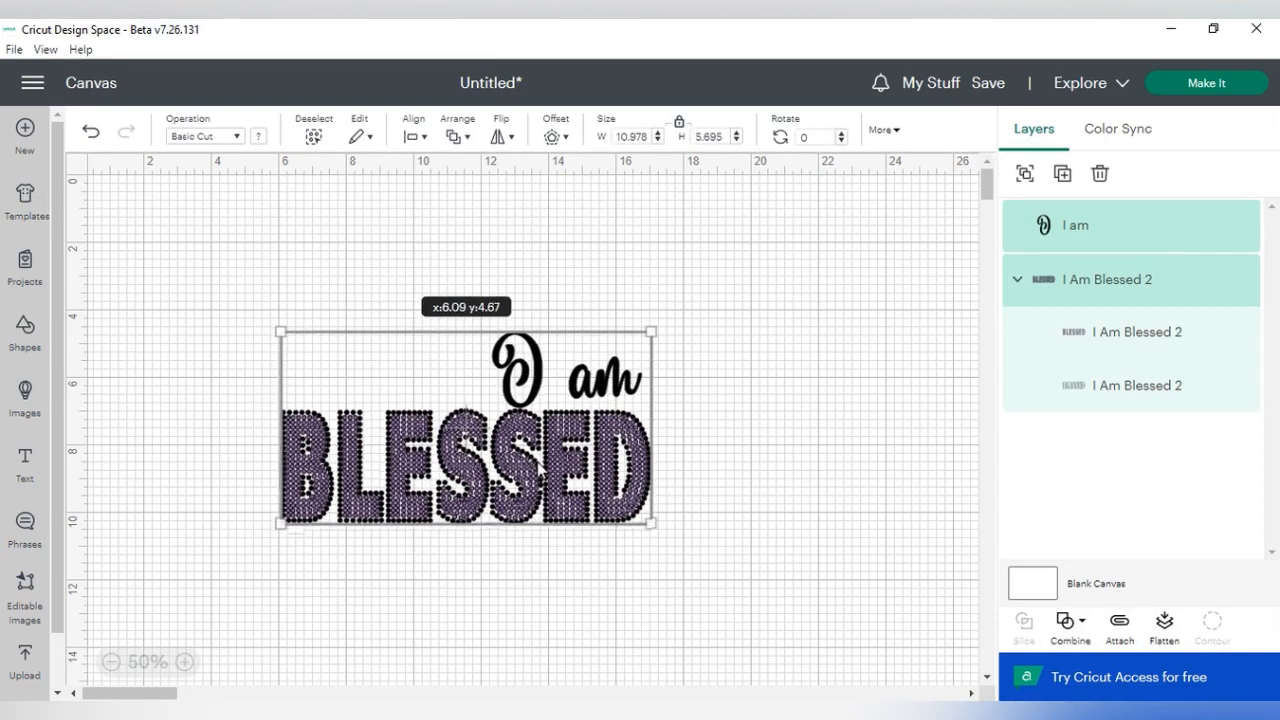
left_click(184, 662)
left_click(184, 662)
scroll(640, 600, "down", 3)
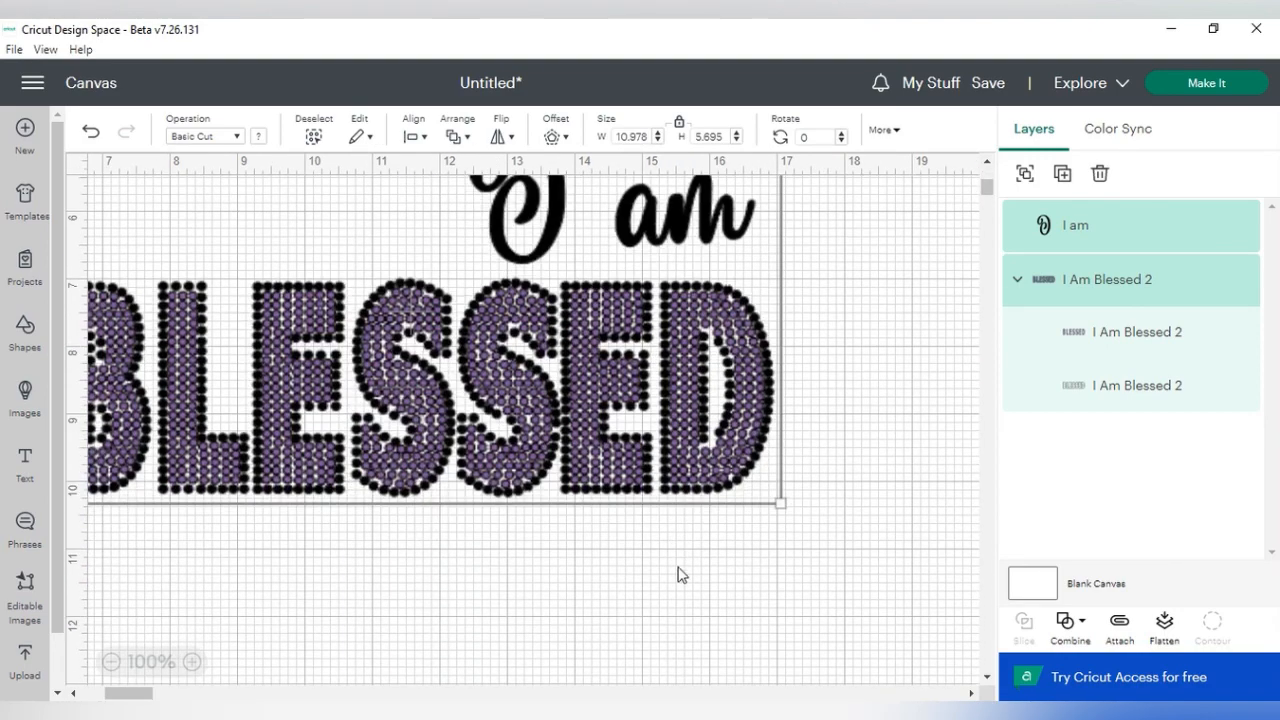
scroll(860, 569, "up", 3)
left_click(885, 412)
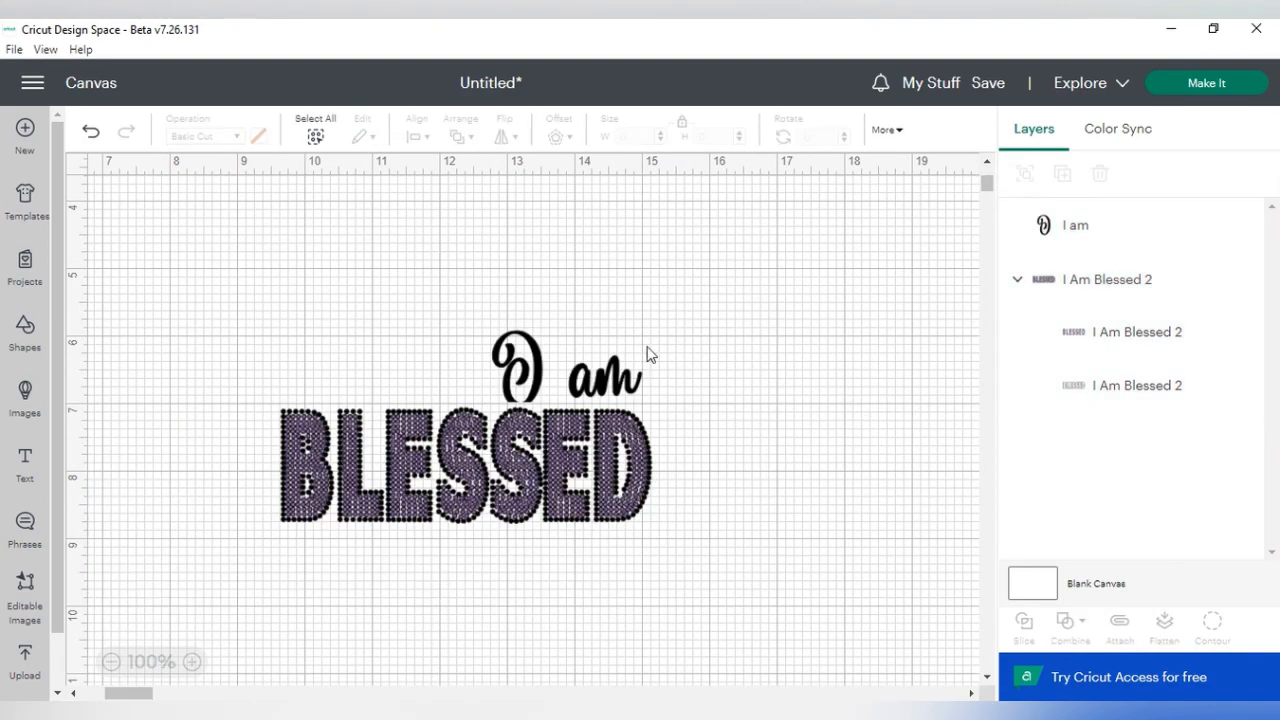
- Raise the "I am" text slightly above the BLESSED lettering and ungroup it into separate letters
left_click(615, 380)
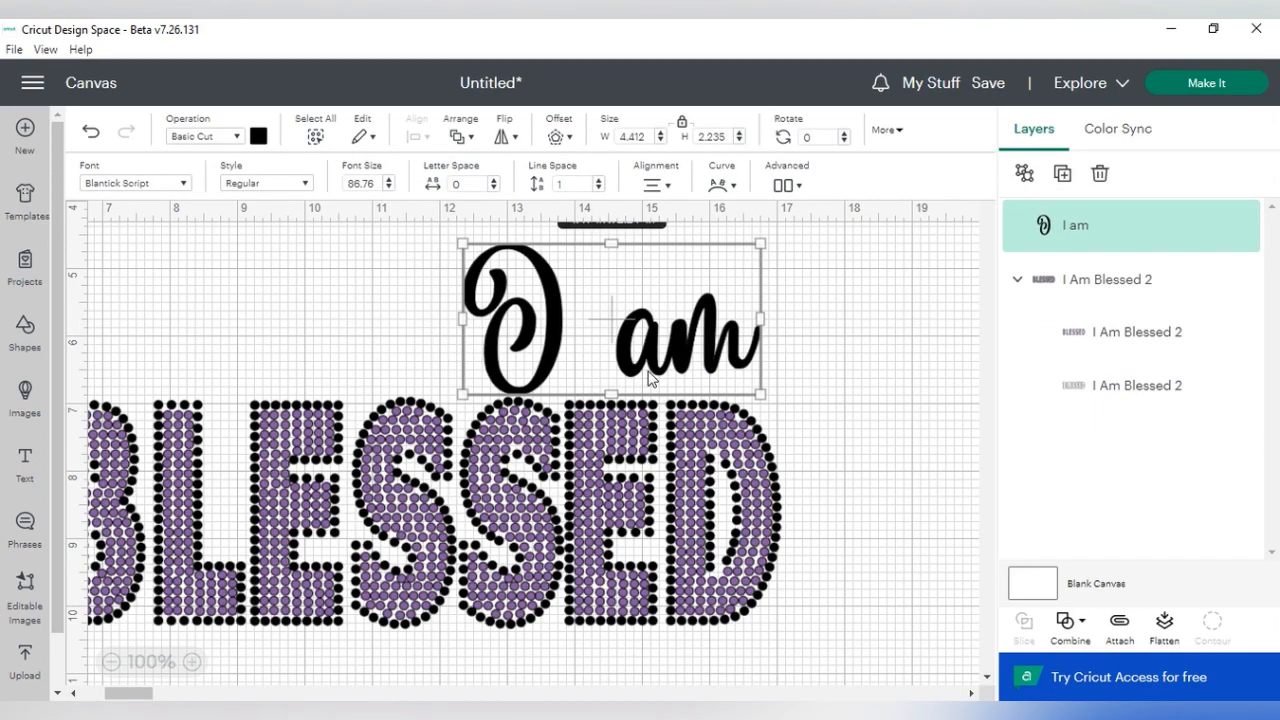
right_click(651, 378)
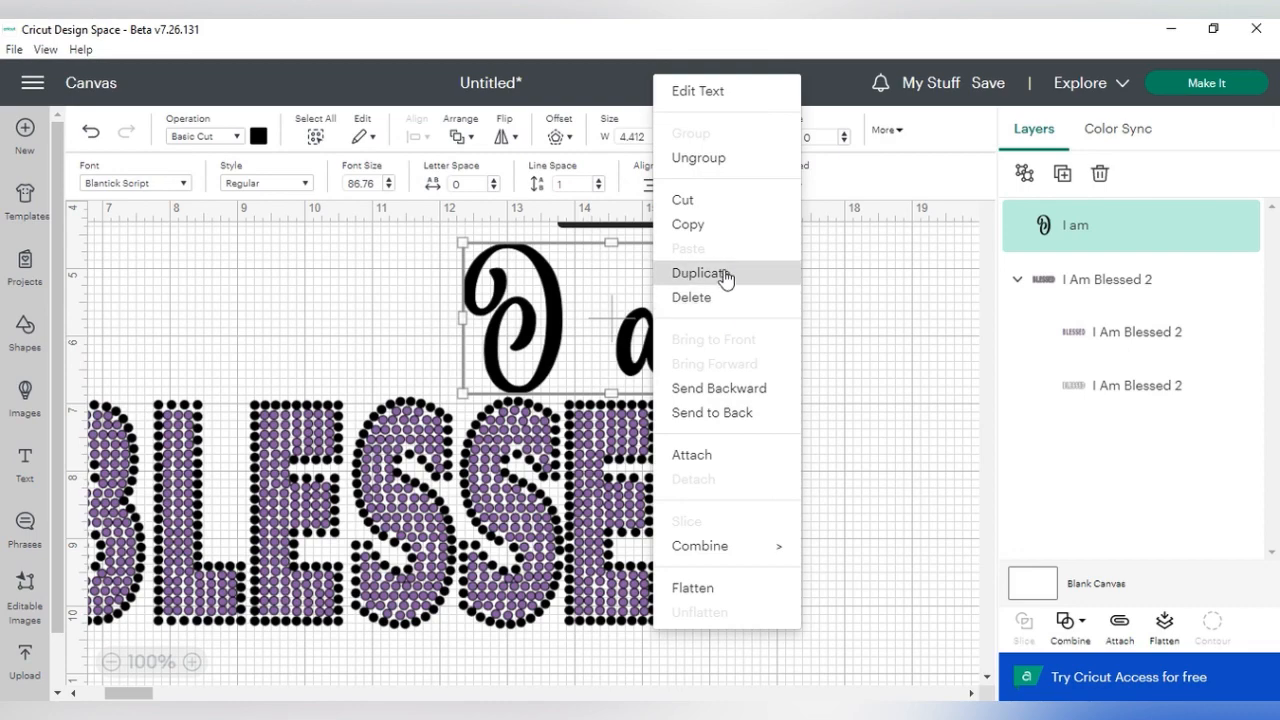
left_click(698, 158)
left_click(837, 369)
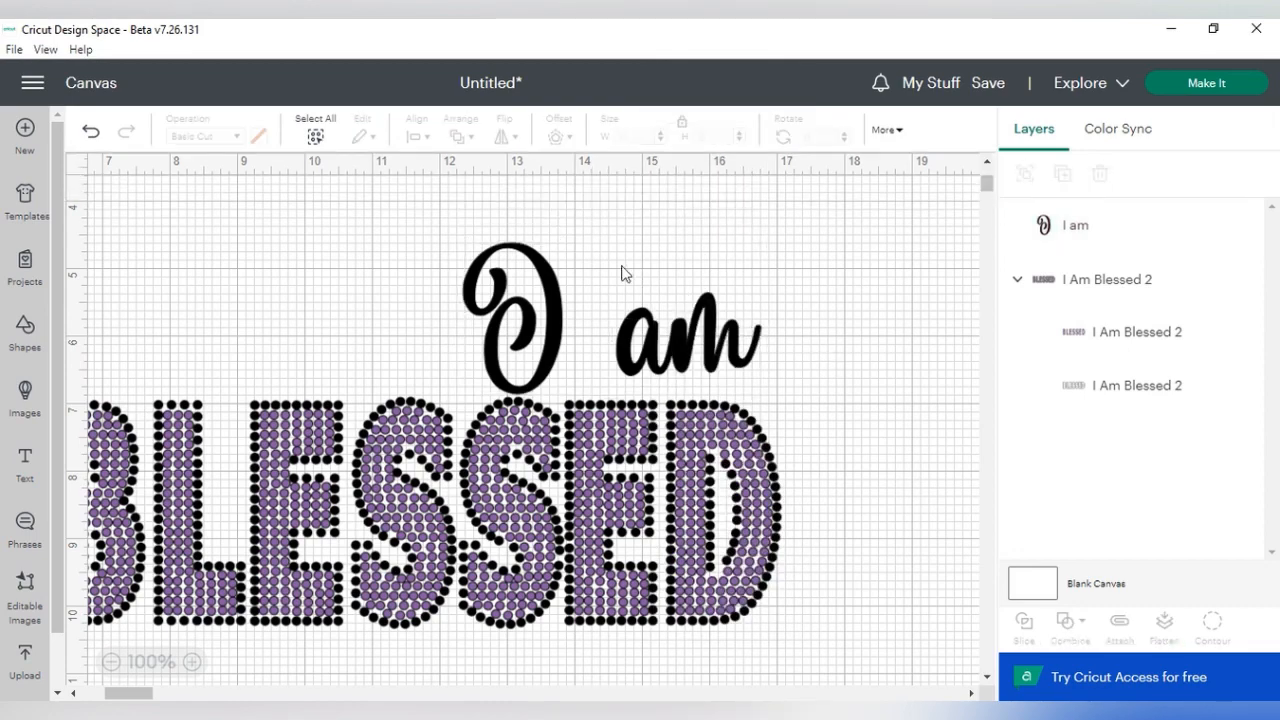
mouse_move(616, 298)
left_mouse_down()
mouse_move(612, 275)
mouse_move(630, 270)
mouse_move(624, 284)
left_mouse_up()
left_click(797, 366)
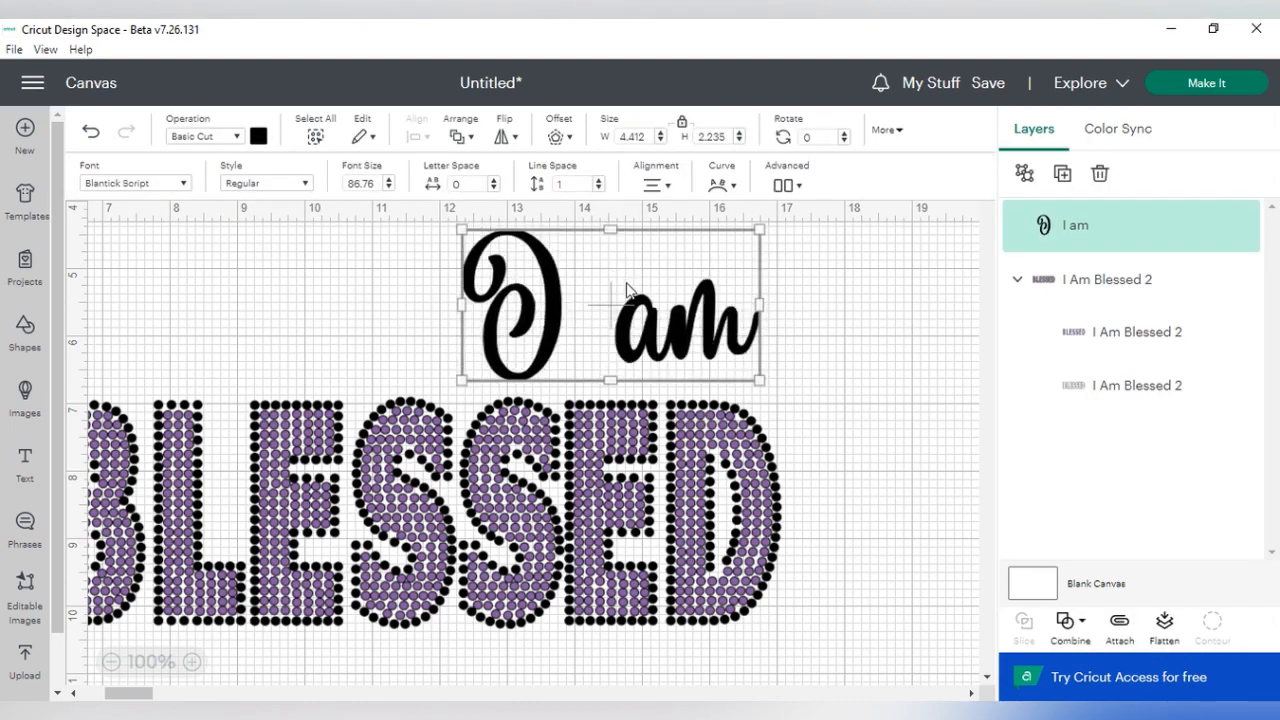
right_click(669, 332)
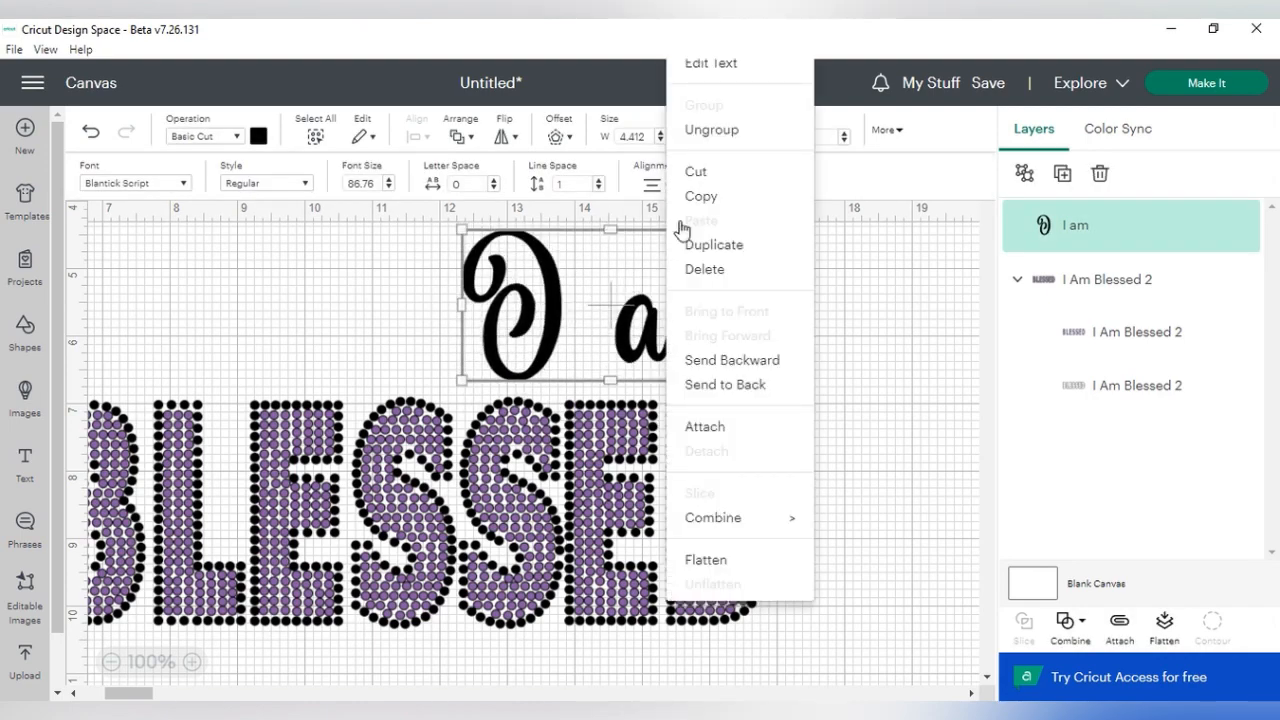
left_click(718, 130)
left_click(815, 366)
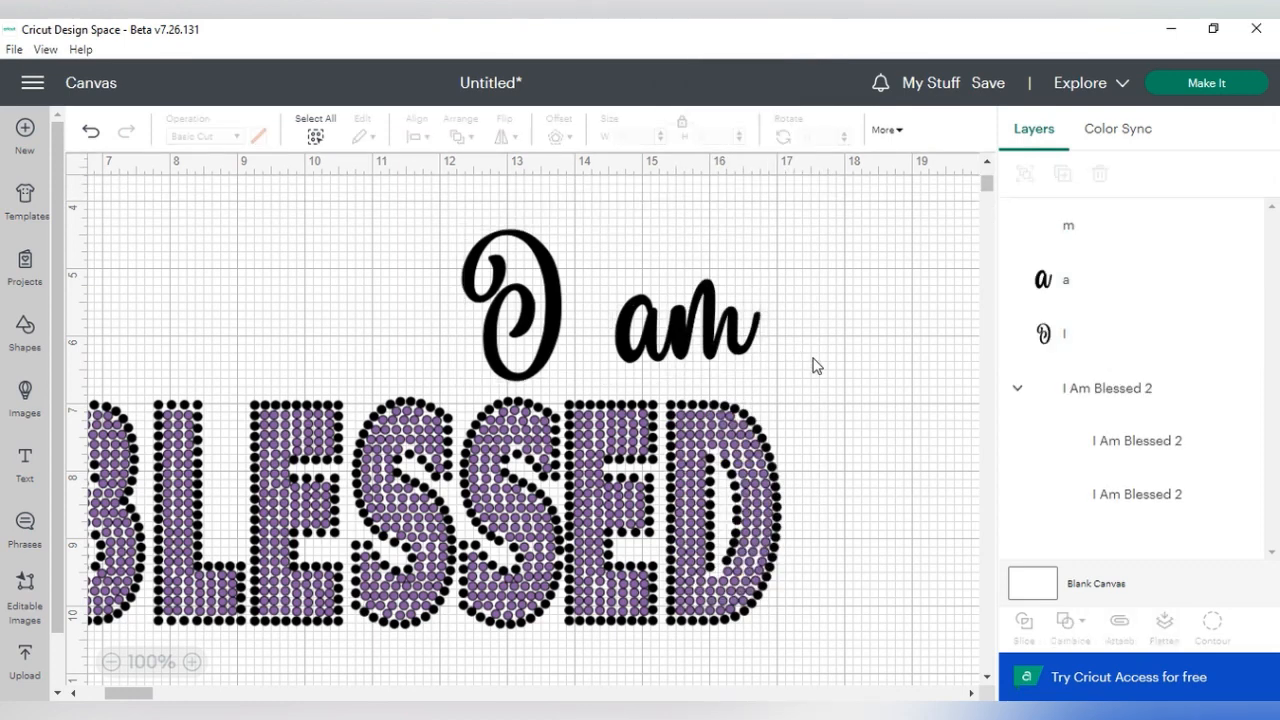
- Move the letters "a" and "m" slightly down and closer to the "I", with the two letters joined
left_click_drag(648, 293, 716, 347)
left_click(810, 372)
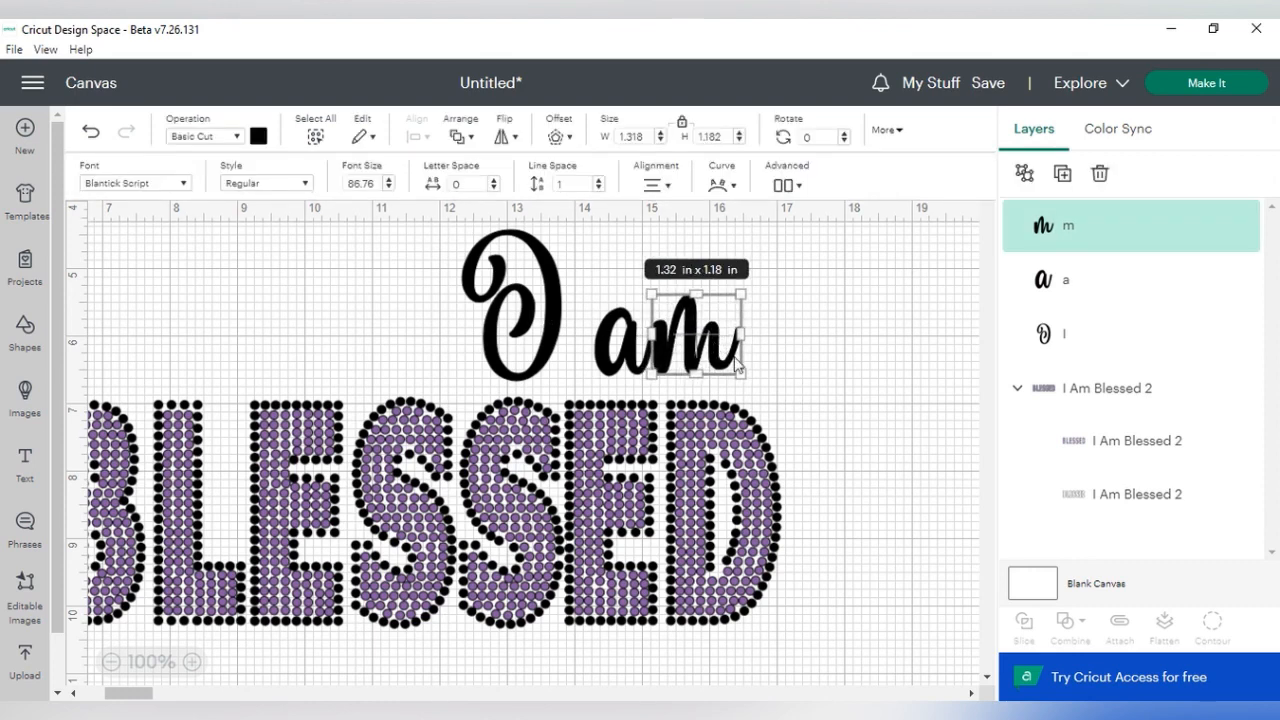
left_click(848, 400)
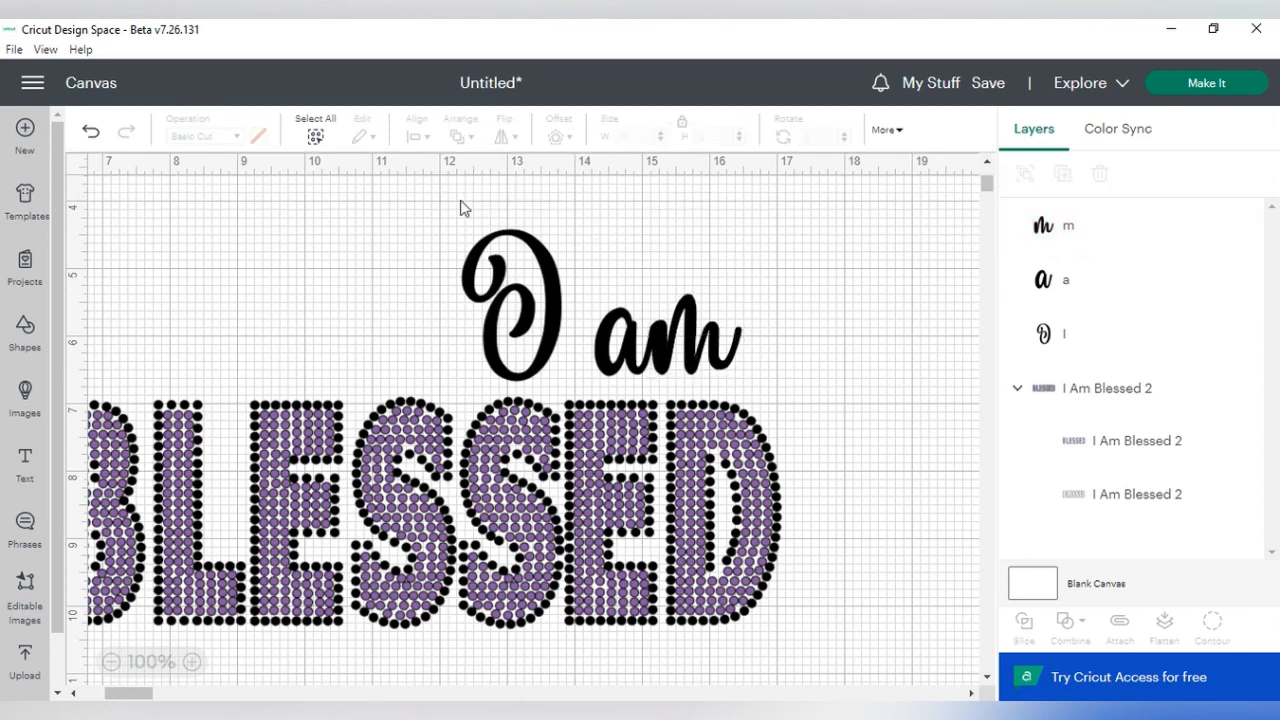
- Group the three "I am" letters and weld them into a single shape
left_click_drag(446, 222, 756, 376)
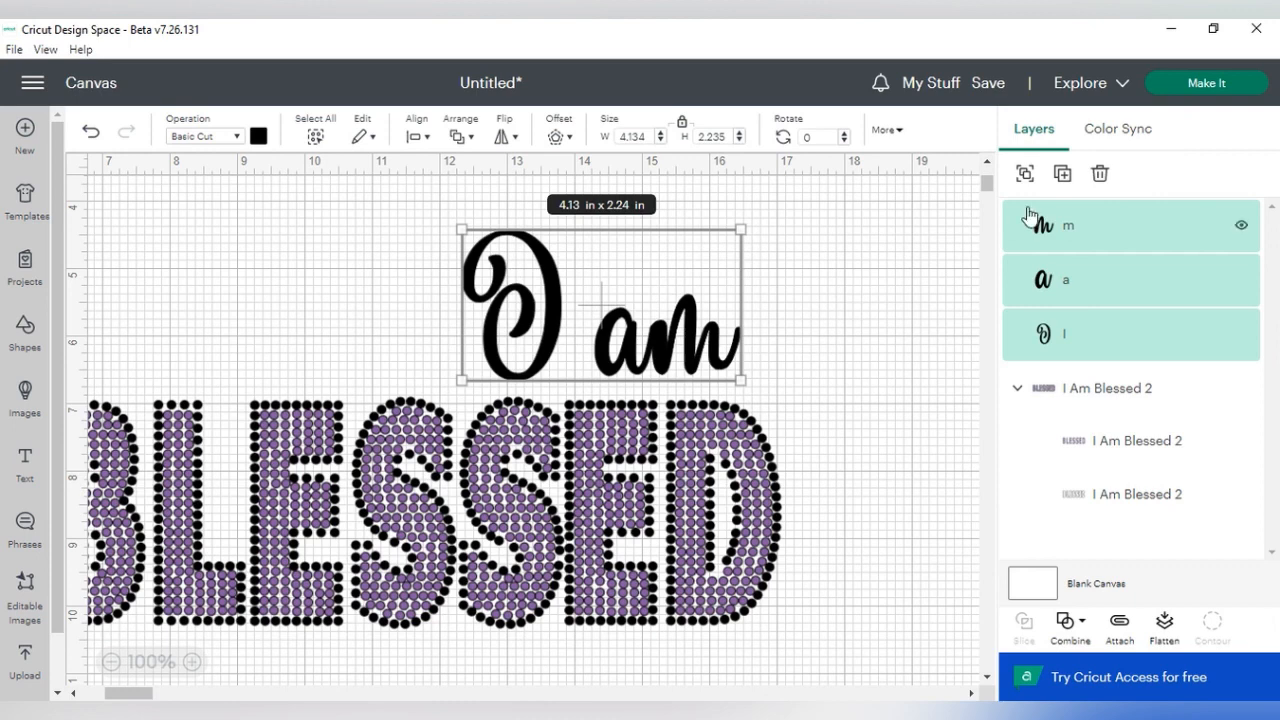
key("ctrl+g")
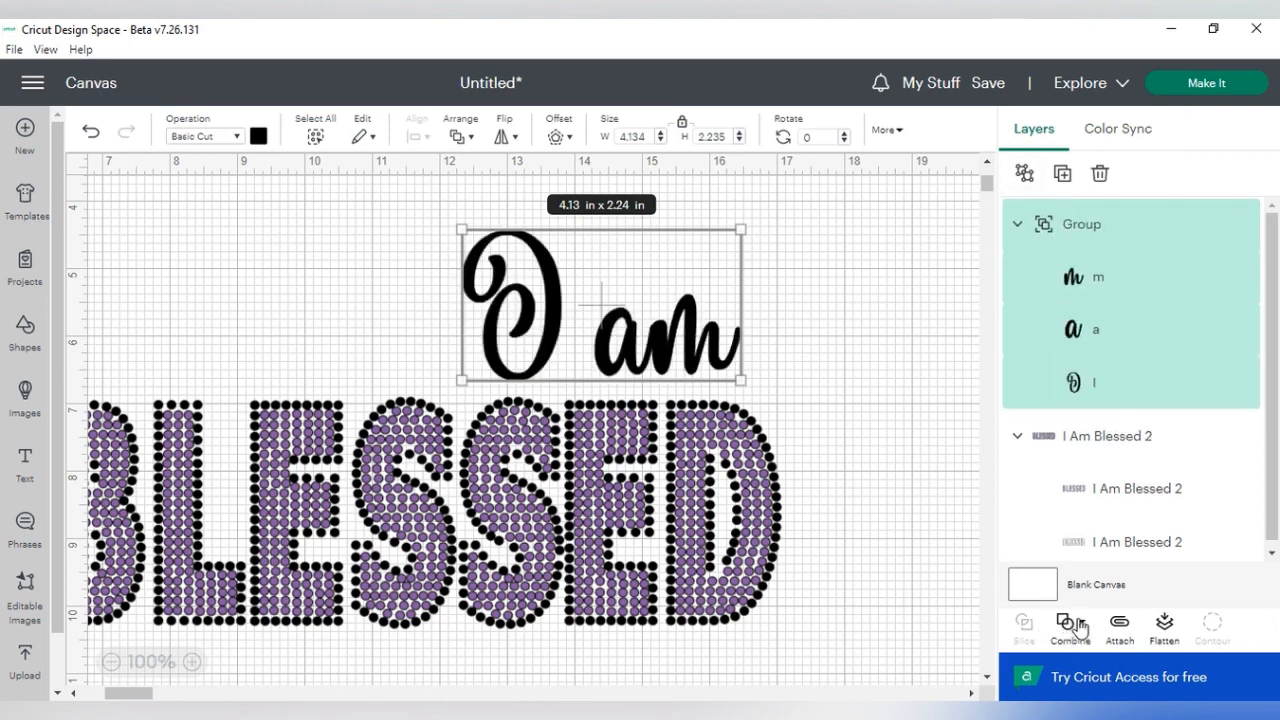
left_click(1068, 621)
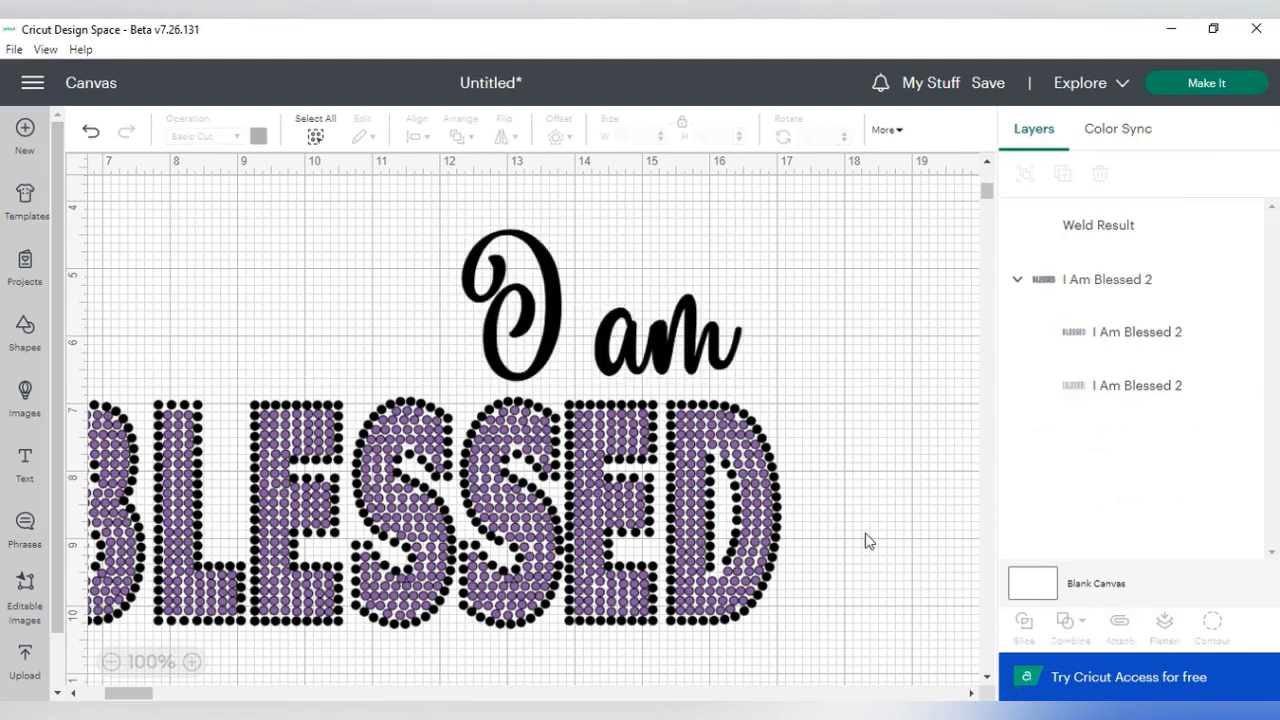
- Add a text object reading "everyday of my life!!" beneath the BLESSED lettering
scroll(866, 537, "down", 3)
left_click_drag(131, 697, 110, 694)
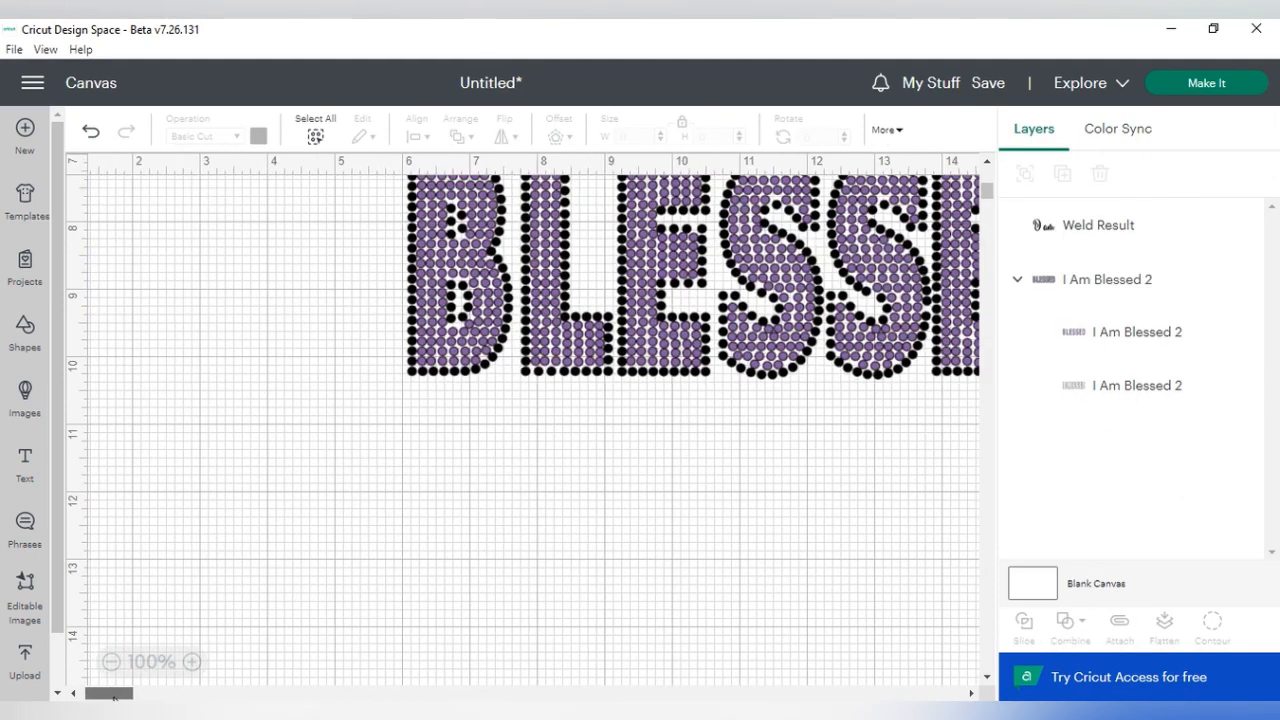
left_click(24, 464)
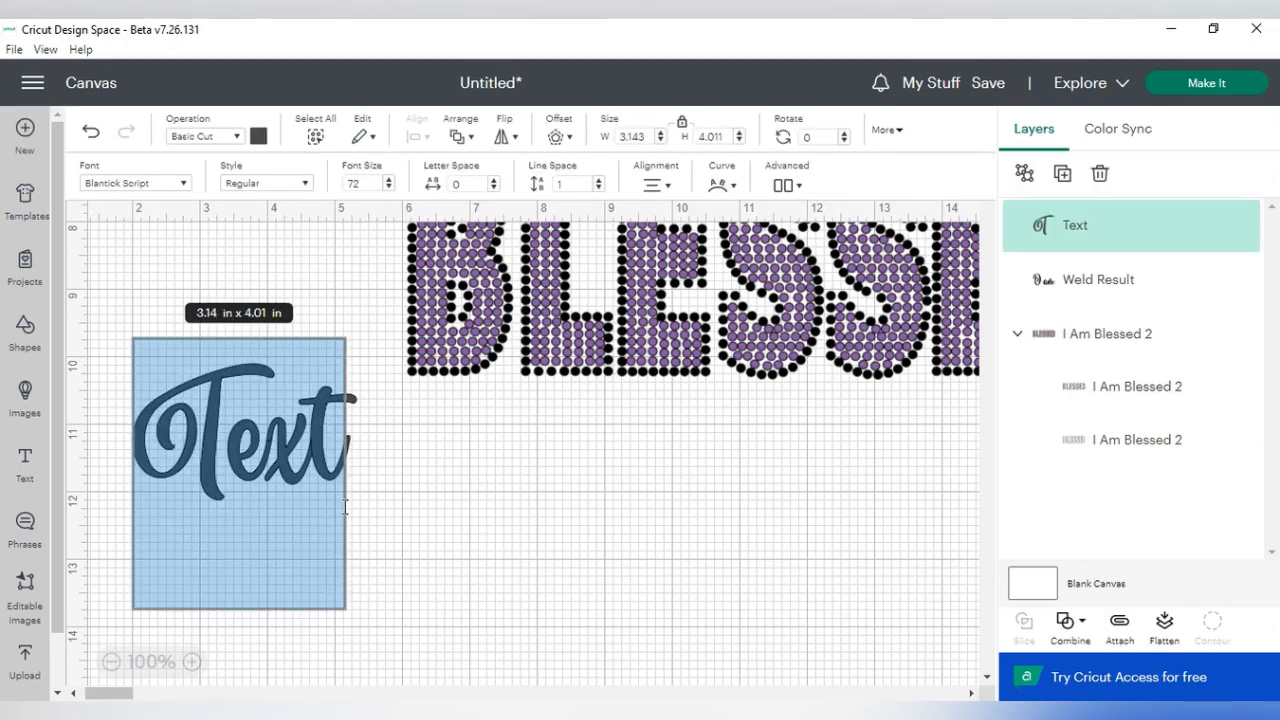
type("ever")
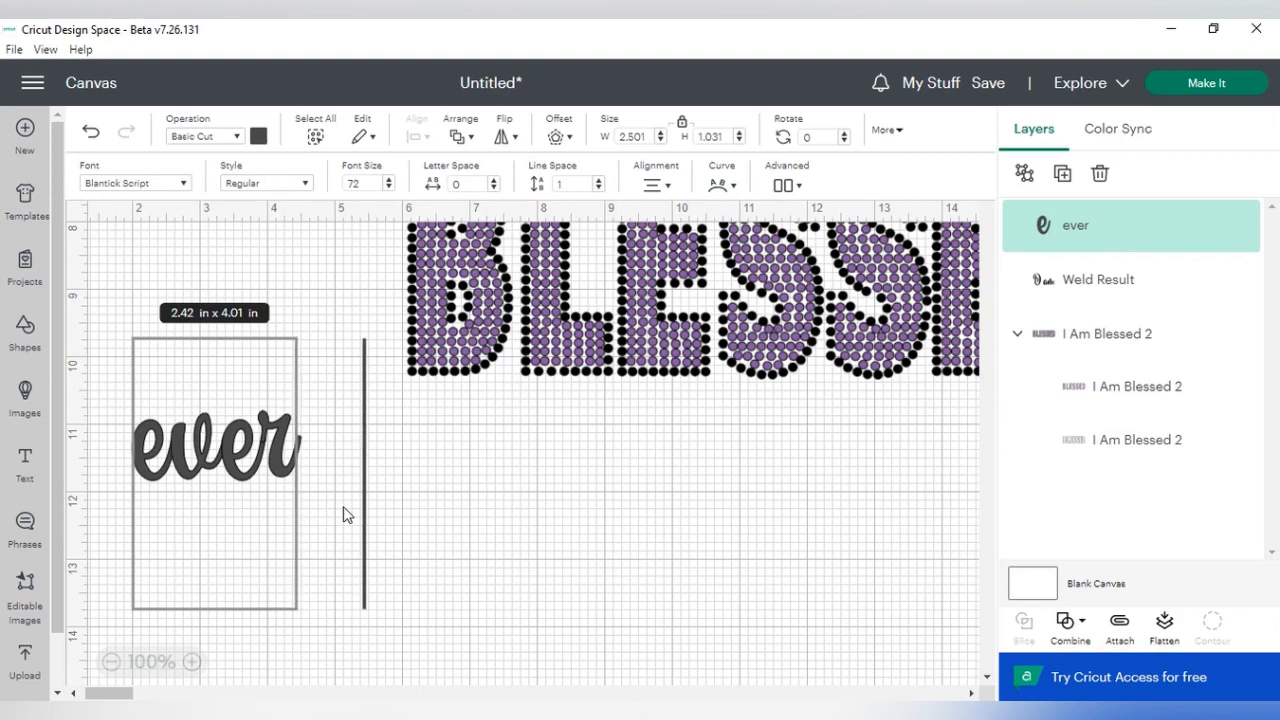
type("yday")
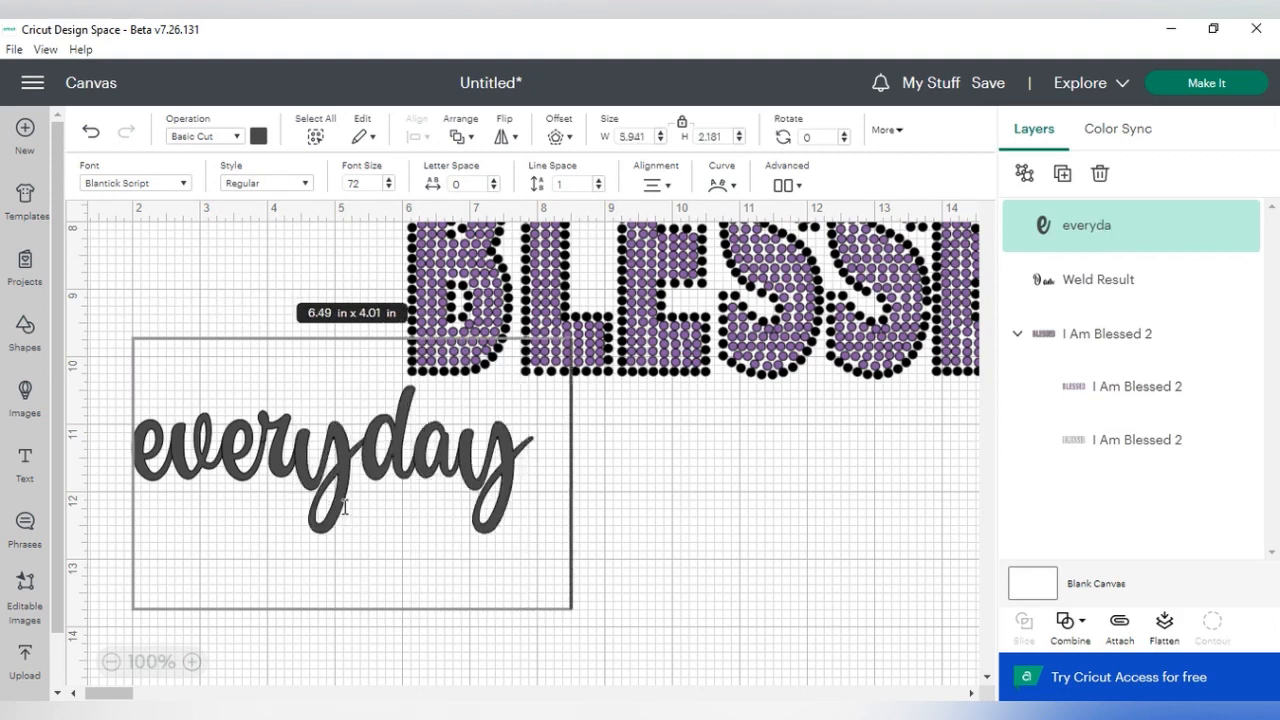
type(" of")
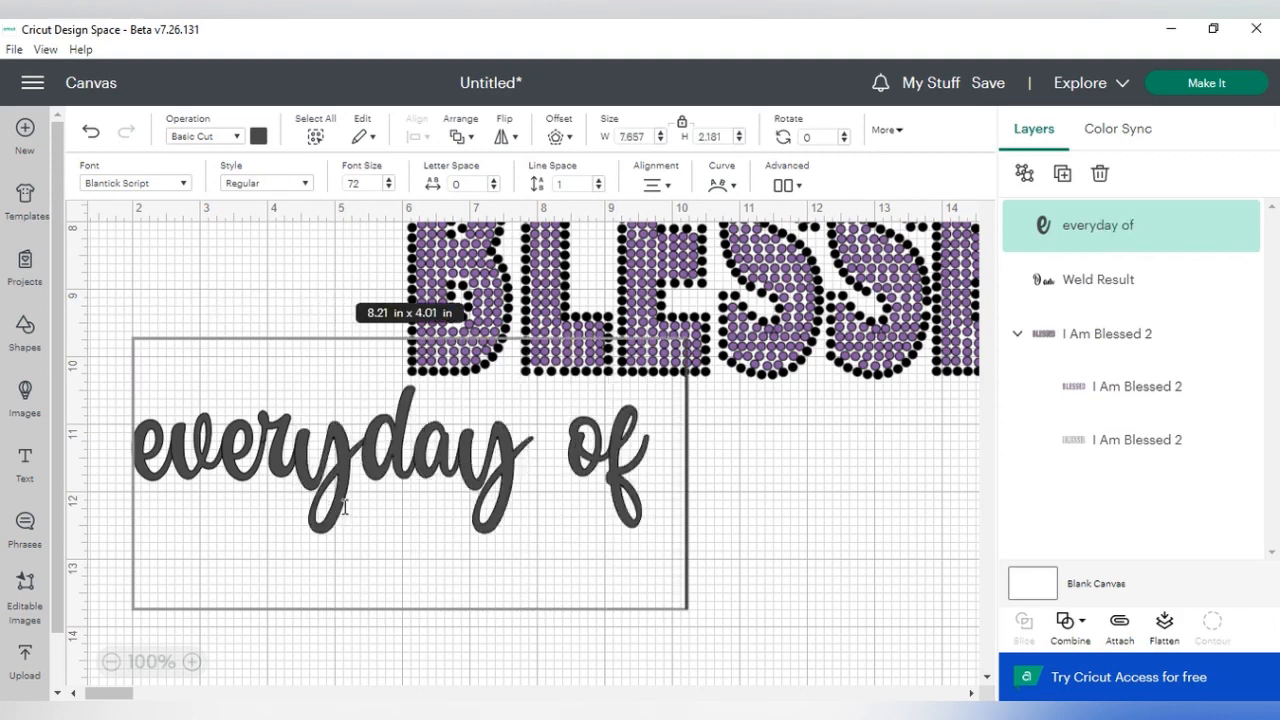
type(" my li")
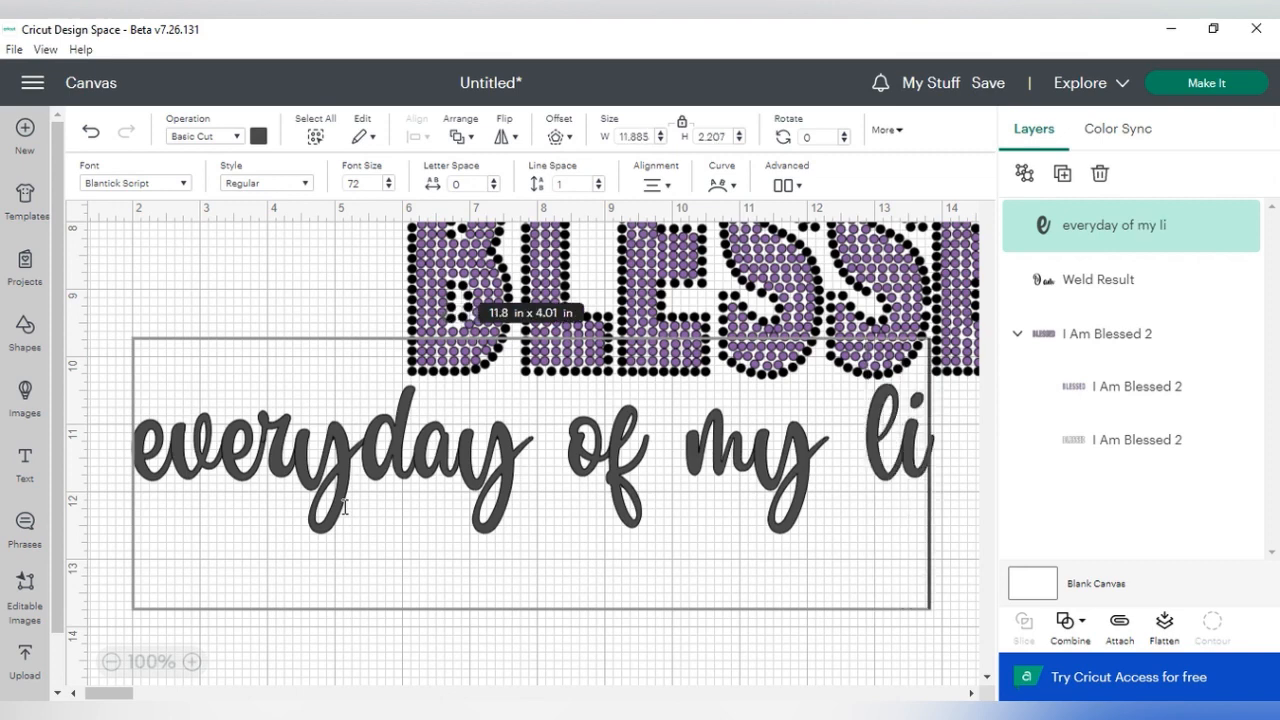
type("fe")
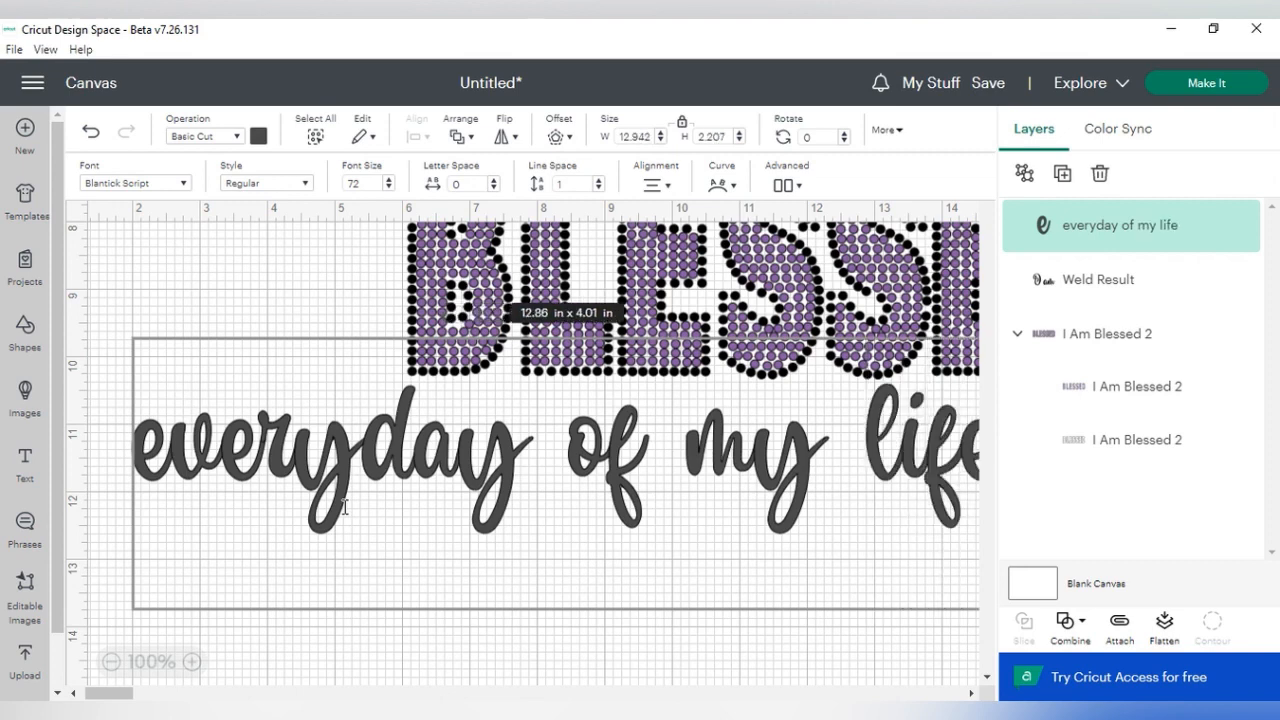
type("!!")
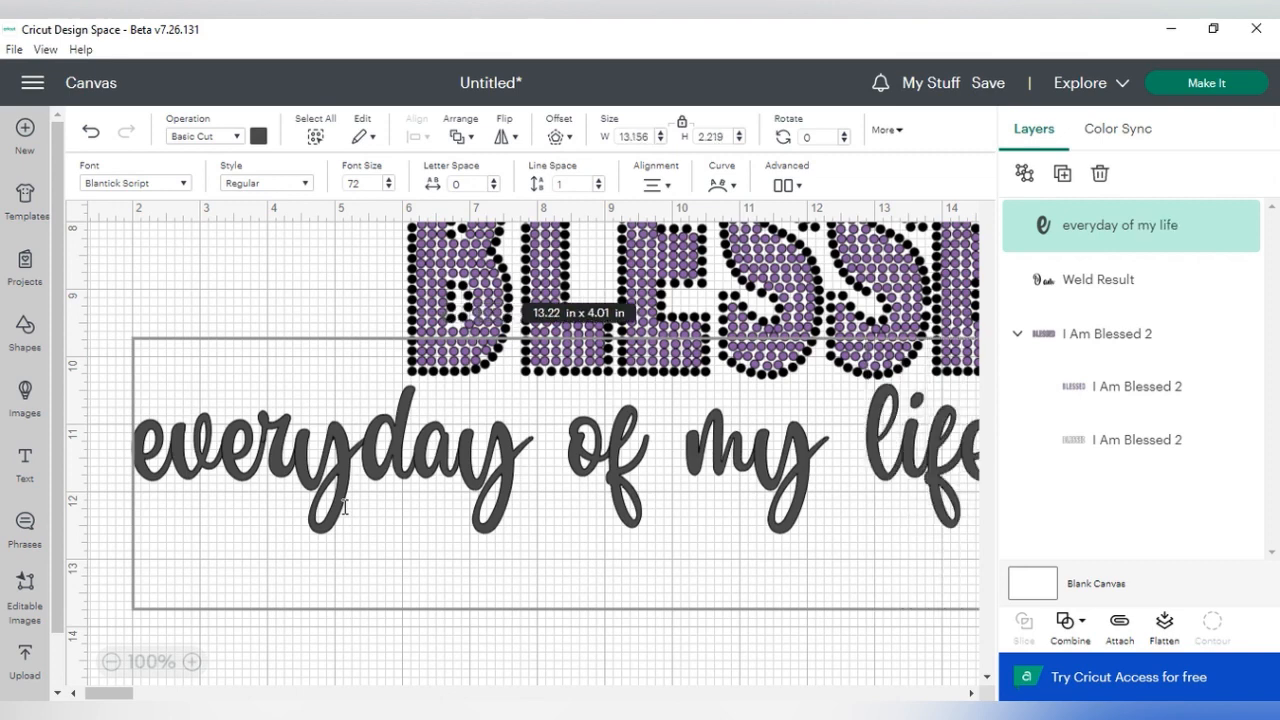
left_click(111, 661)
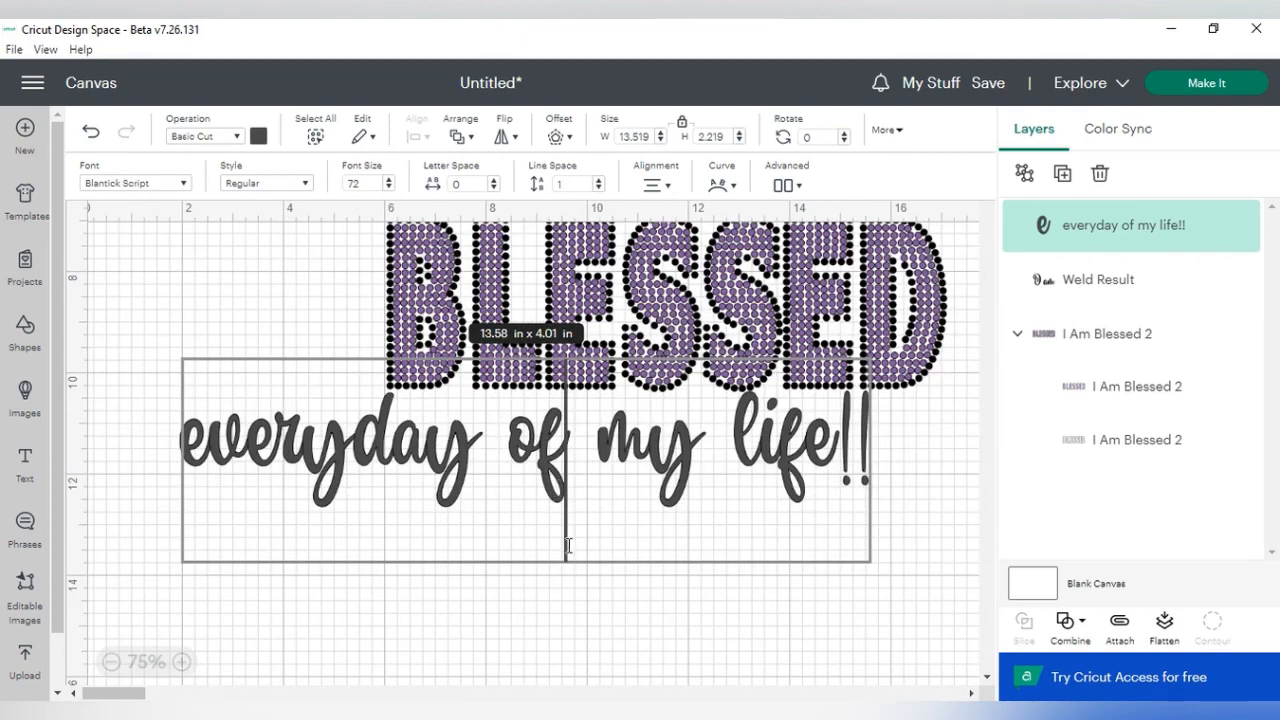
scroll(575, 492, "right", 5)
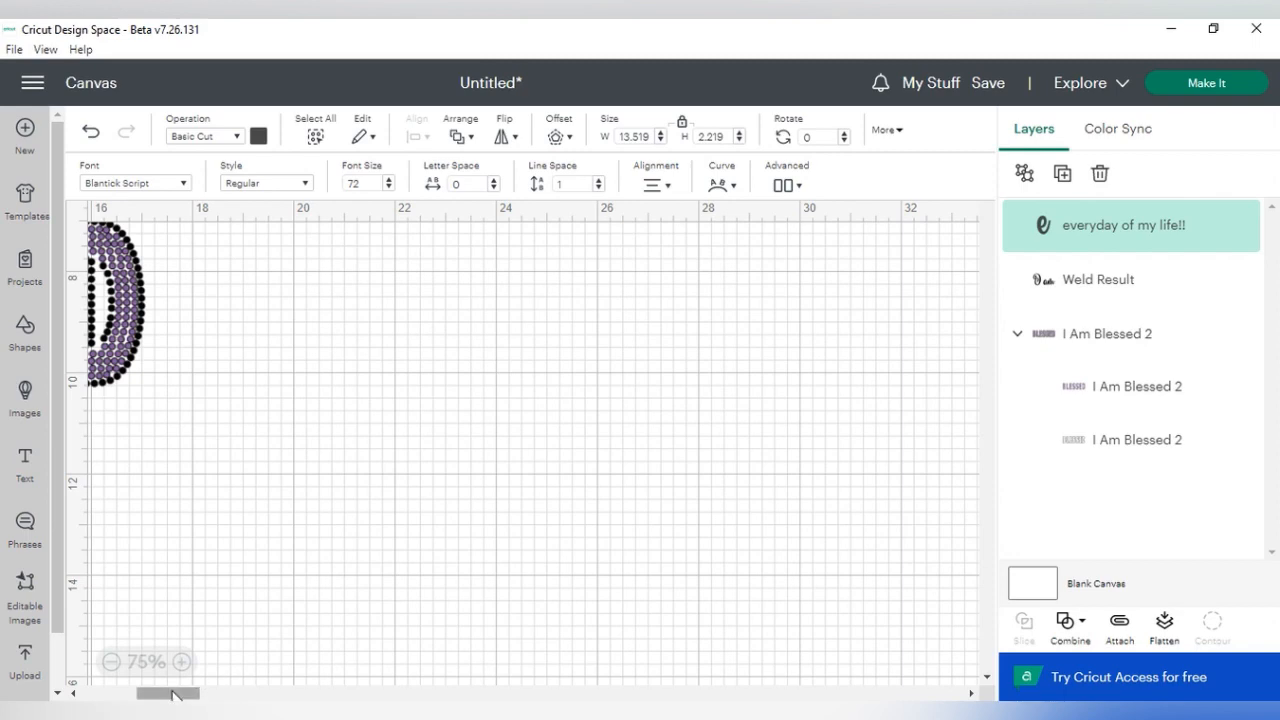
left_click_drag(176, 692, 120, 692)
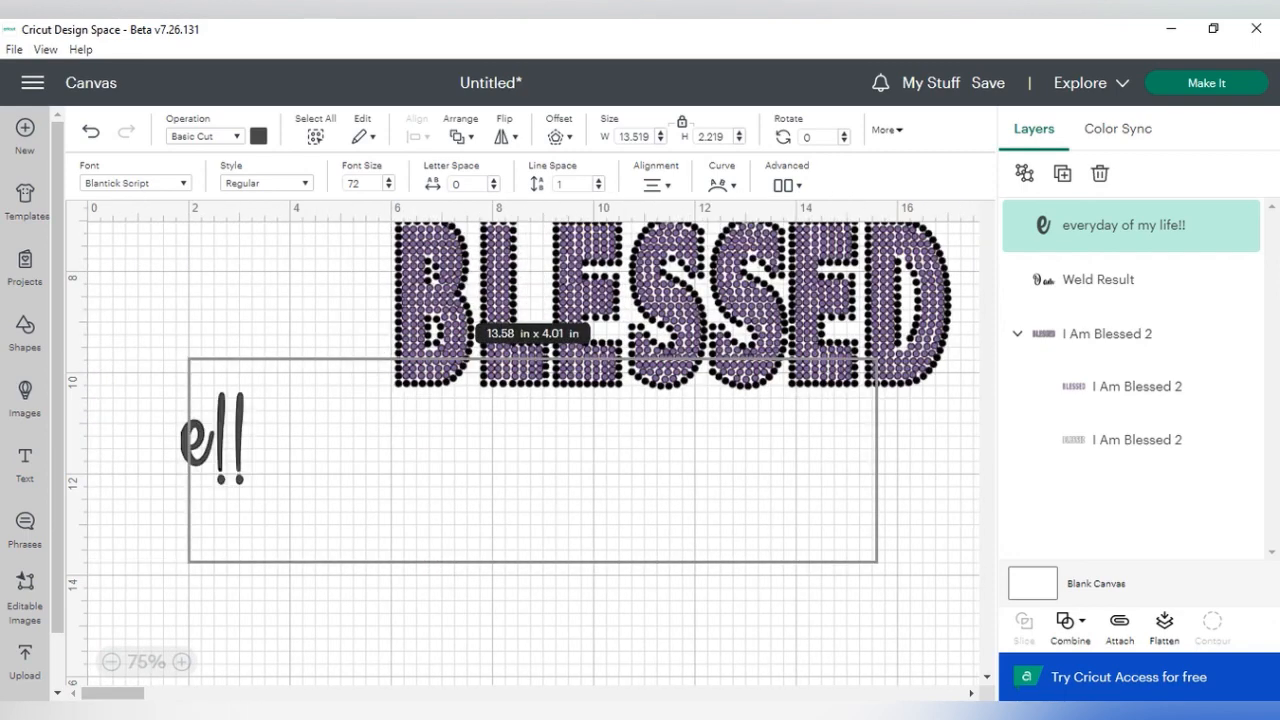
- Shrink the "everyday of my life!!" text to about 9.52 x 1.56 in and place it directly beneath the BLESSED lettering
left_click(660, 692)
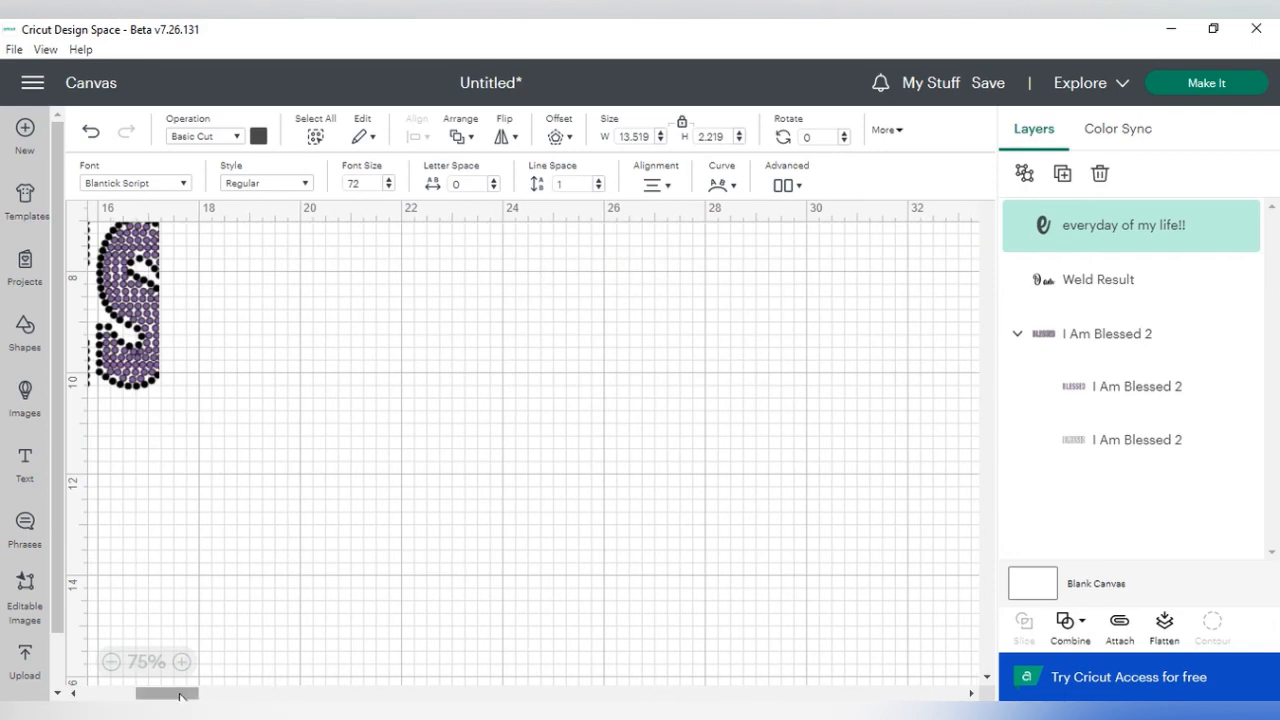
left_click_drag(177, 692, 120, 692)
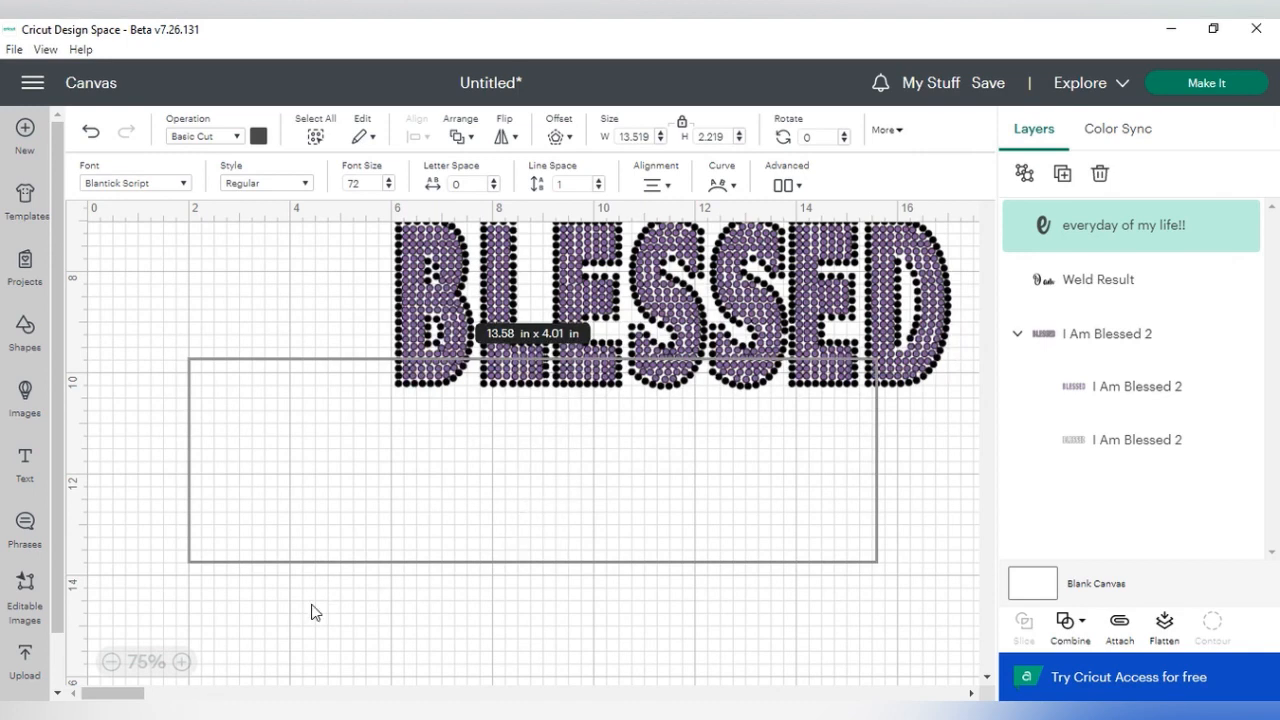
left_click_drag(450, 482, 505, 525)
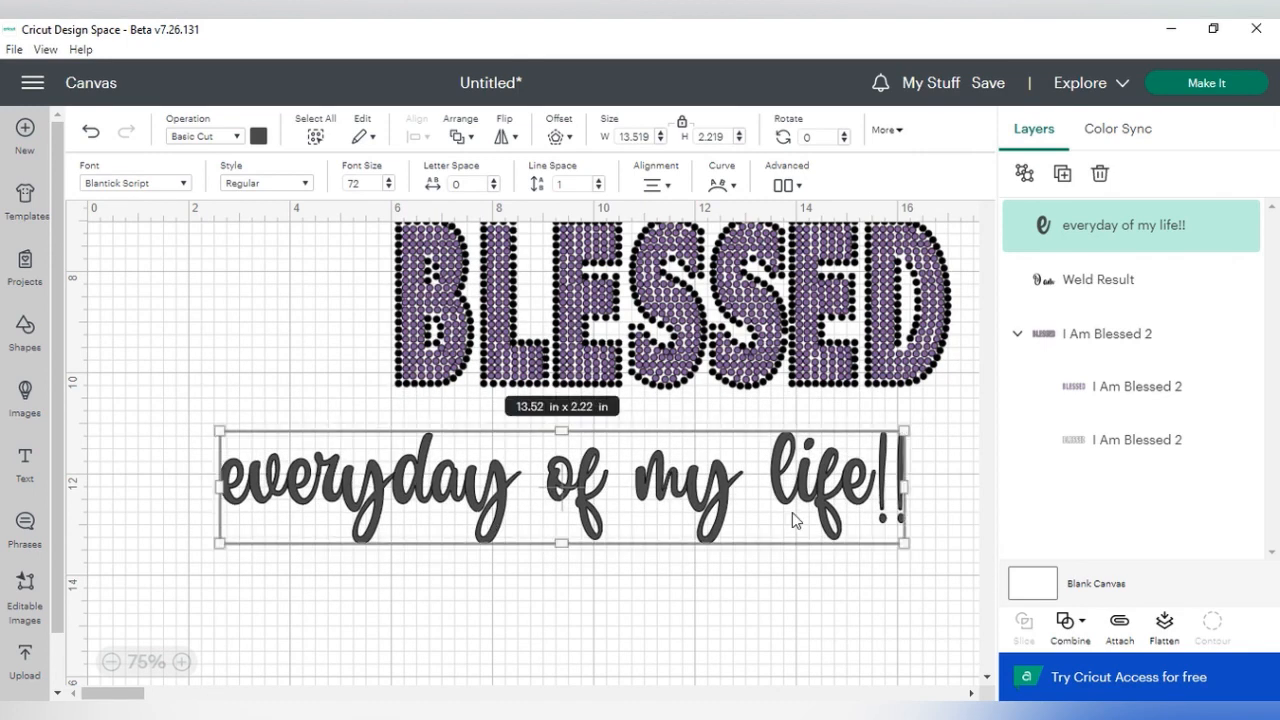
left_click_drag(905, 541, 703, 510)
left_click_drag(628, 470, 838, 432)
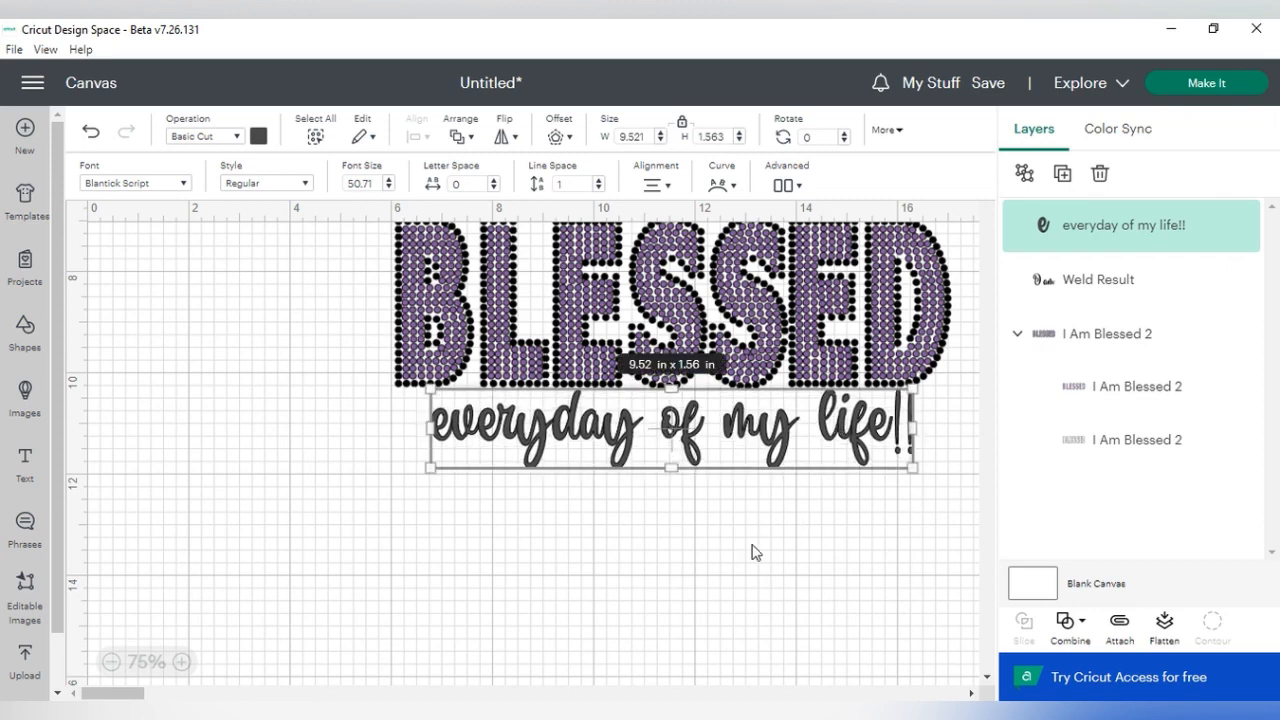
- Recolour the "everyday of my life!!" text with the black already used among the material colours
left_click(181, 661)
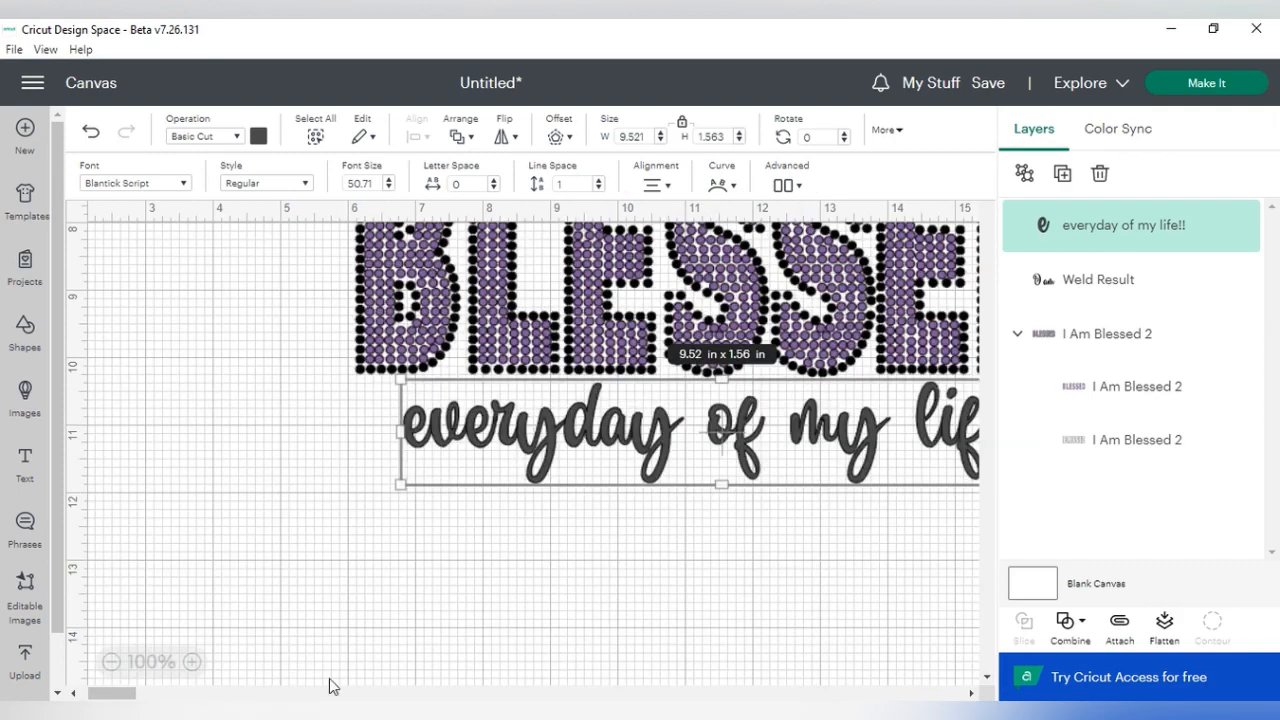
left_click(155, 694)
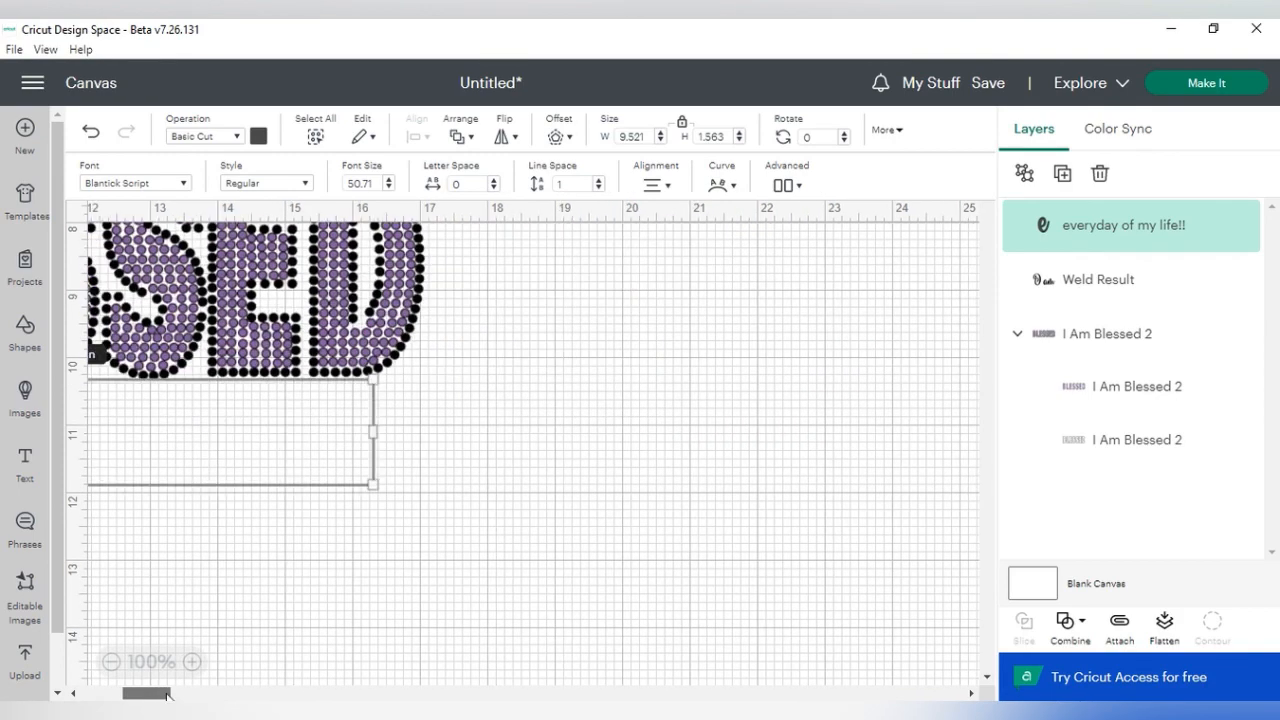
left_click_drag(155, 693, 143, 694)
scroll(818, 596, "up", 2)
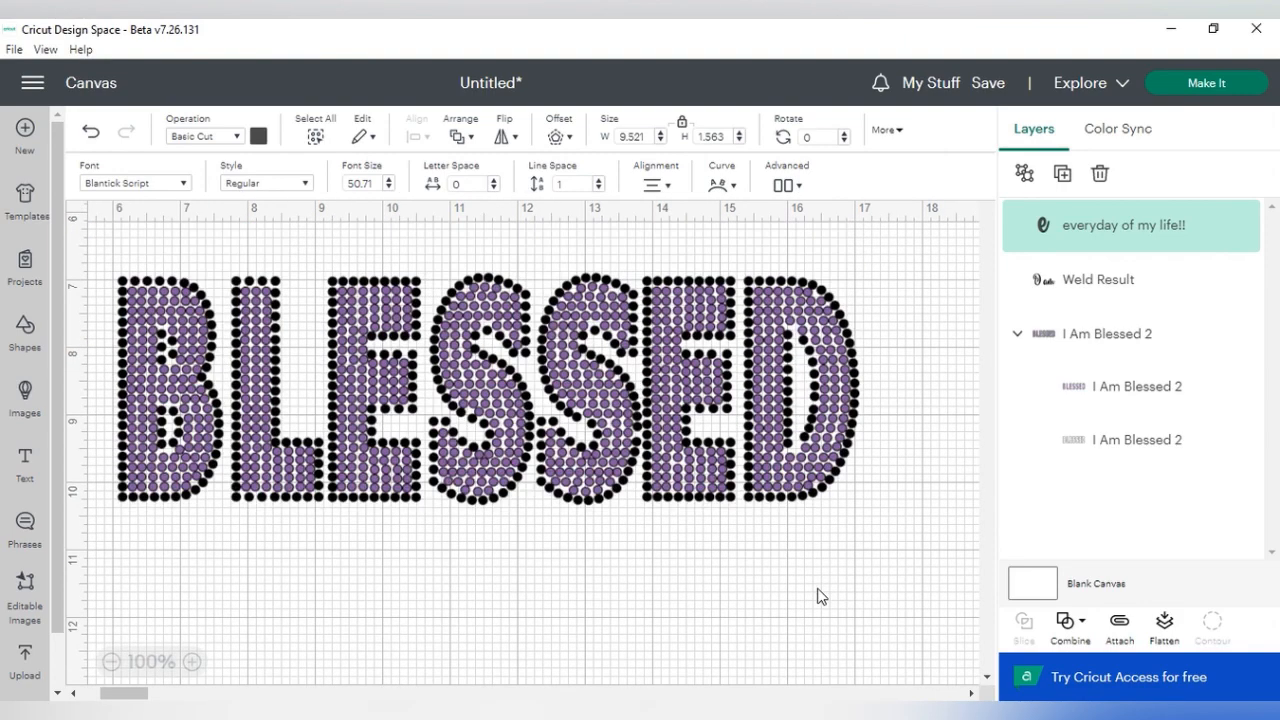
scroll(818, 596, "down", 2)
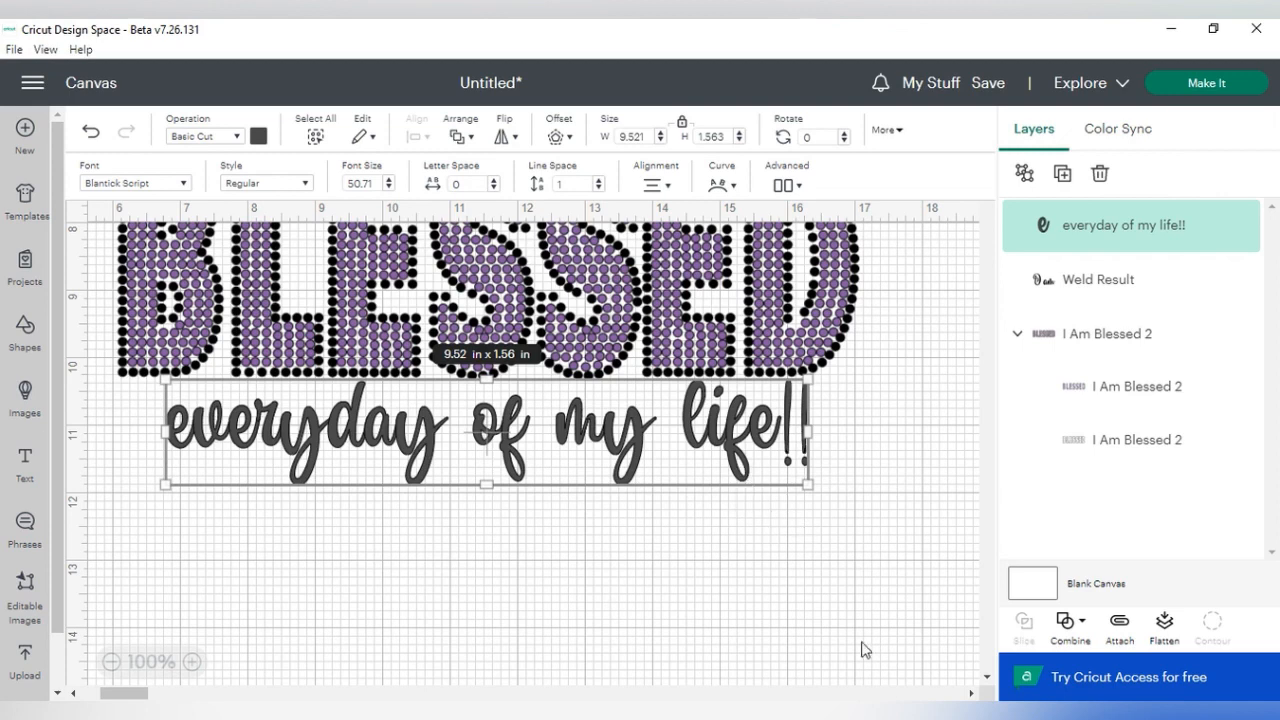
left_click(257, 137)
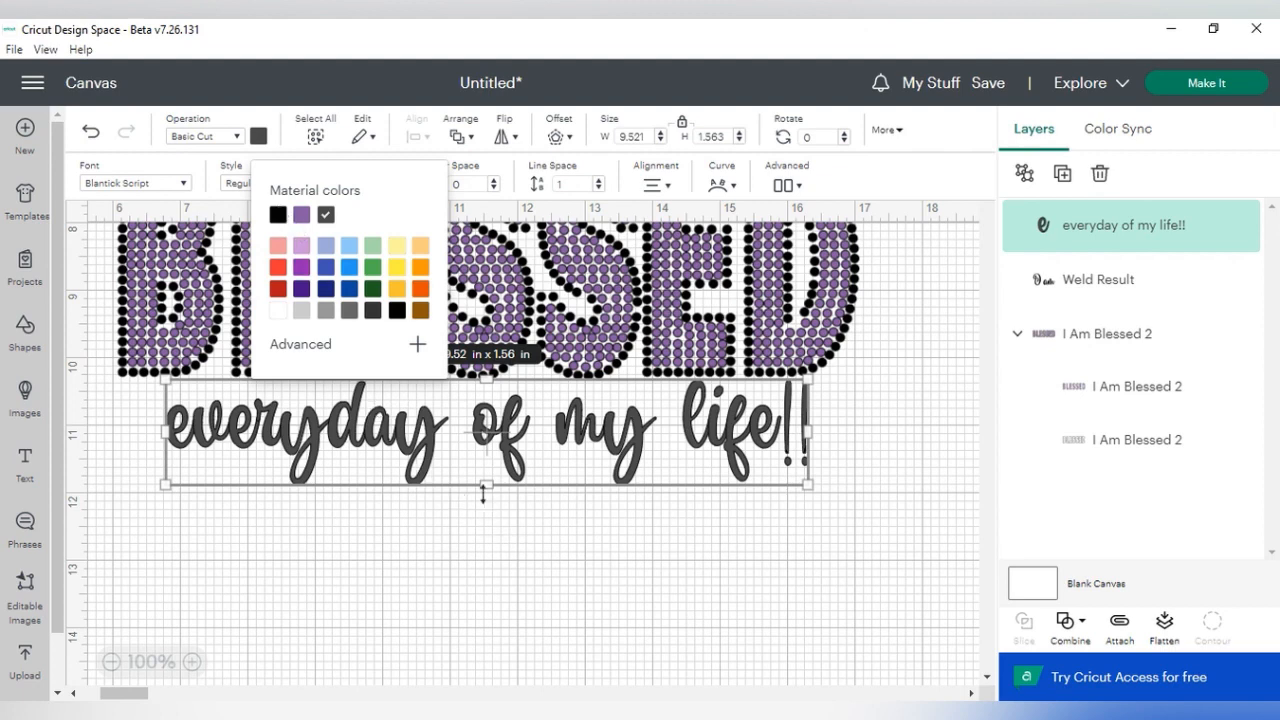
left_click(278, 214)
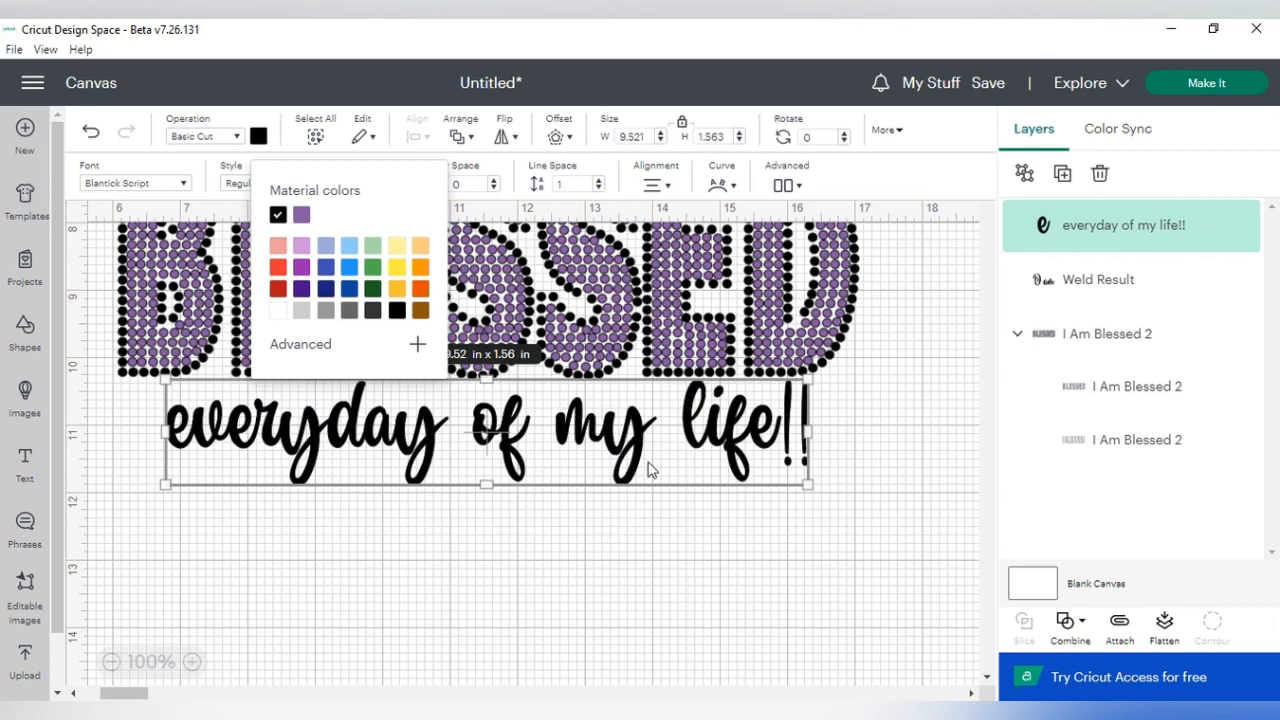
- Weld the letters of the "everyday of my life!!" text into a single shape and deselect it
left_click(1068, 624)
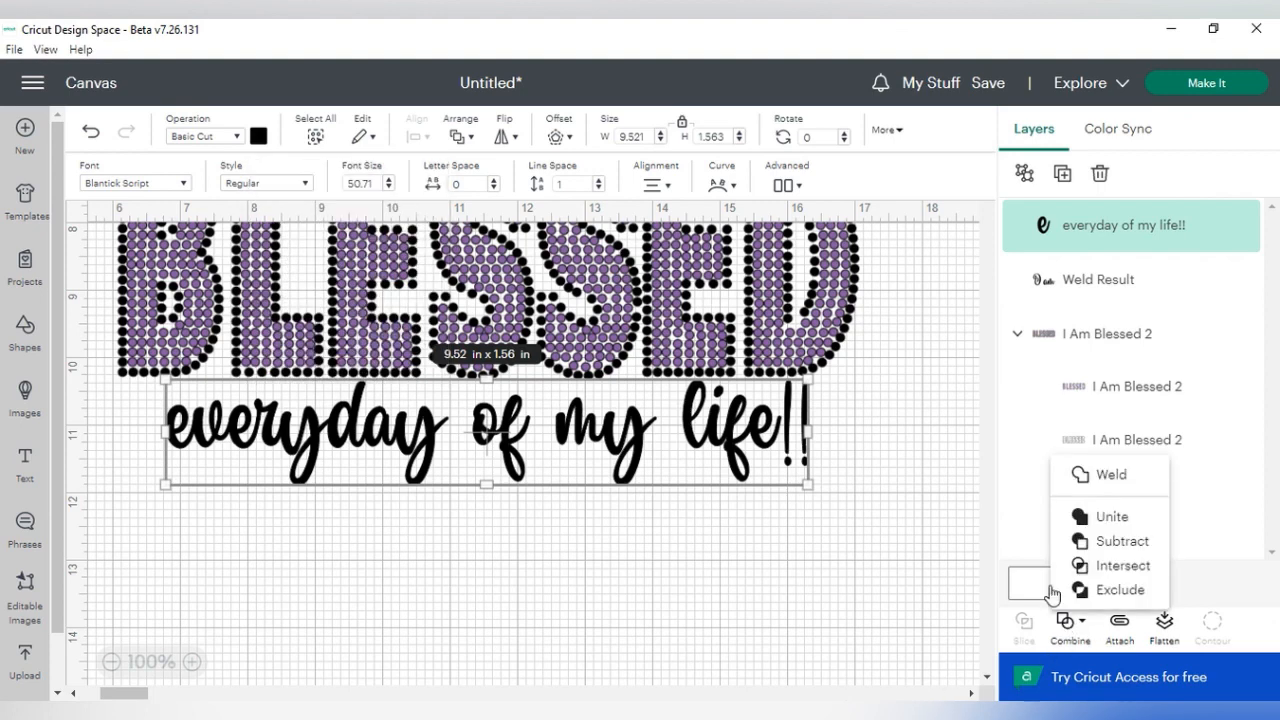
left_click(1082, 495)
left_click_drag(660, 437, 673, 435)
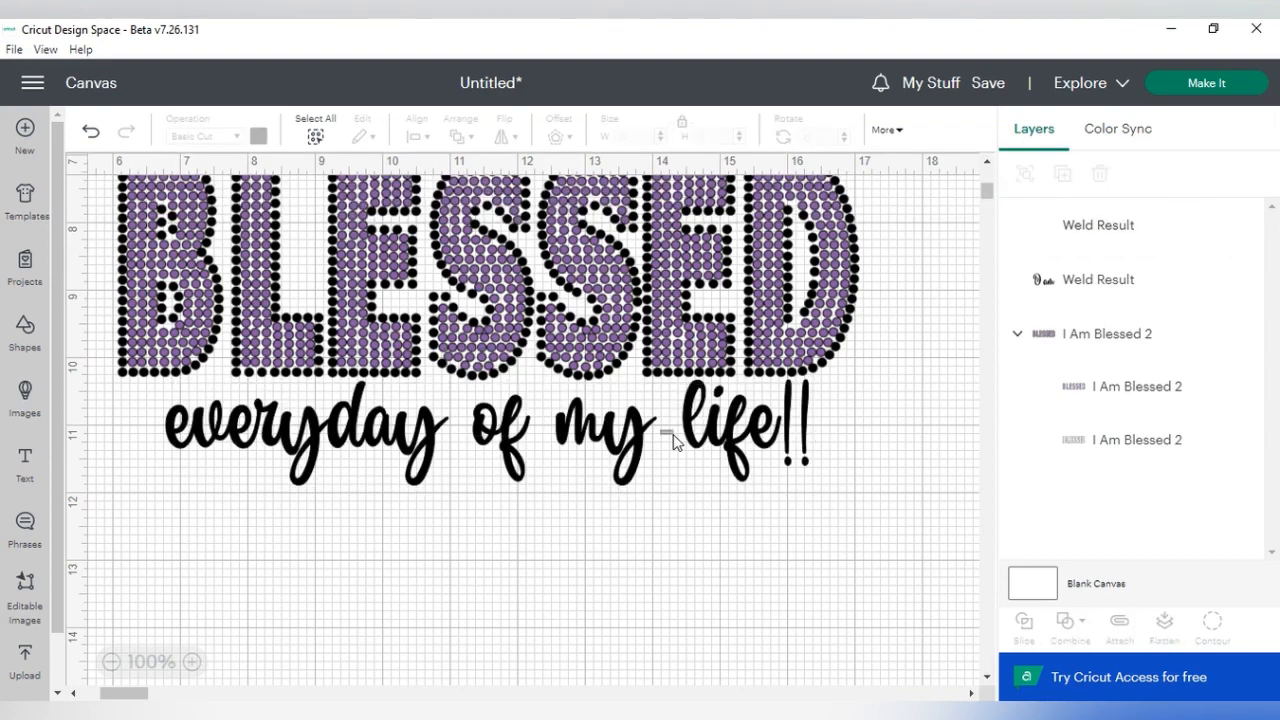
- Attach the welded "I am" and "everyday of my life!!" shapes so they keep their relative positions
scroll(862, 582, "up", 2)
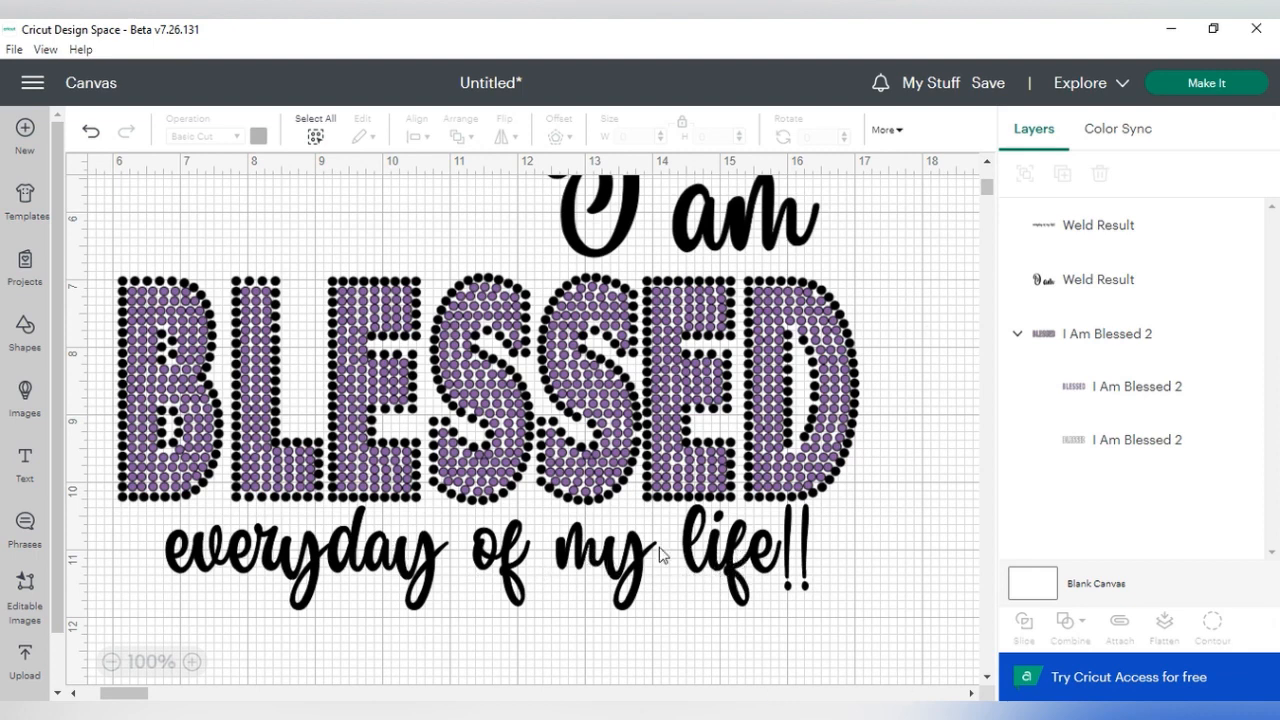
left_click(728, 238)
left_click(740, 592, "shift")
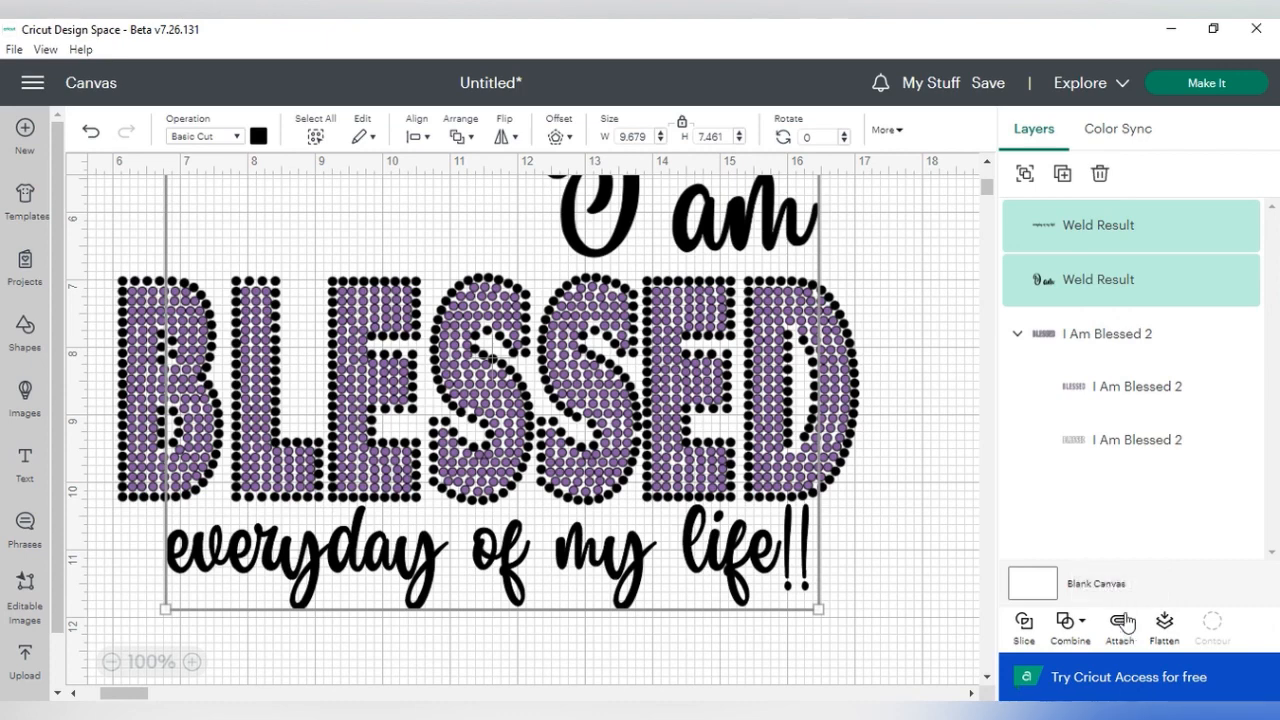
key("alt+a")
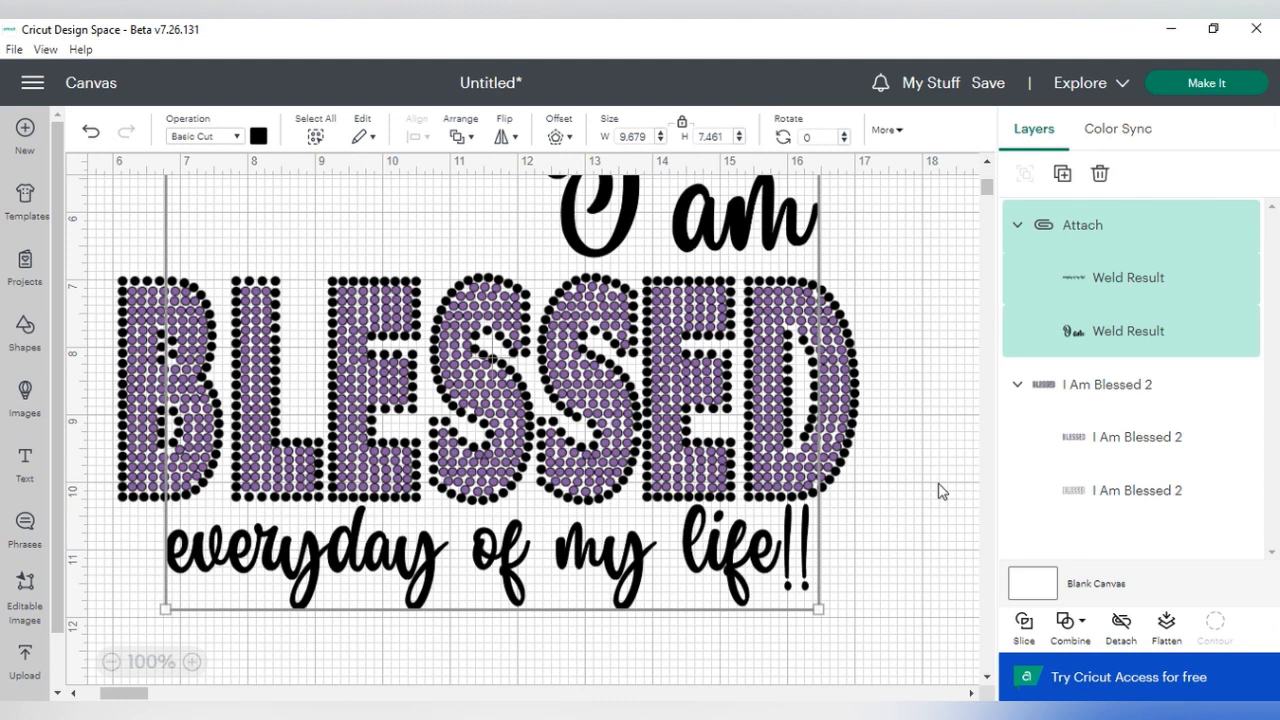
- Send the design to mat preparation and check how the script text and BLESSED outline are arranged on the first black mat
left_click(1192, 87)
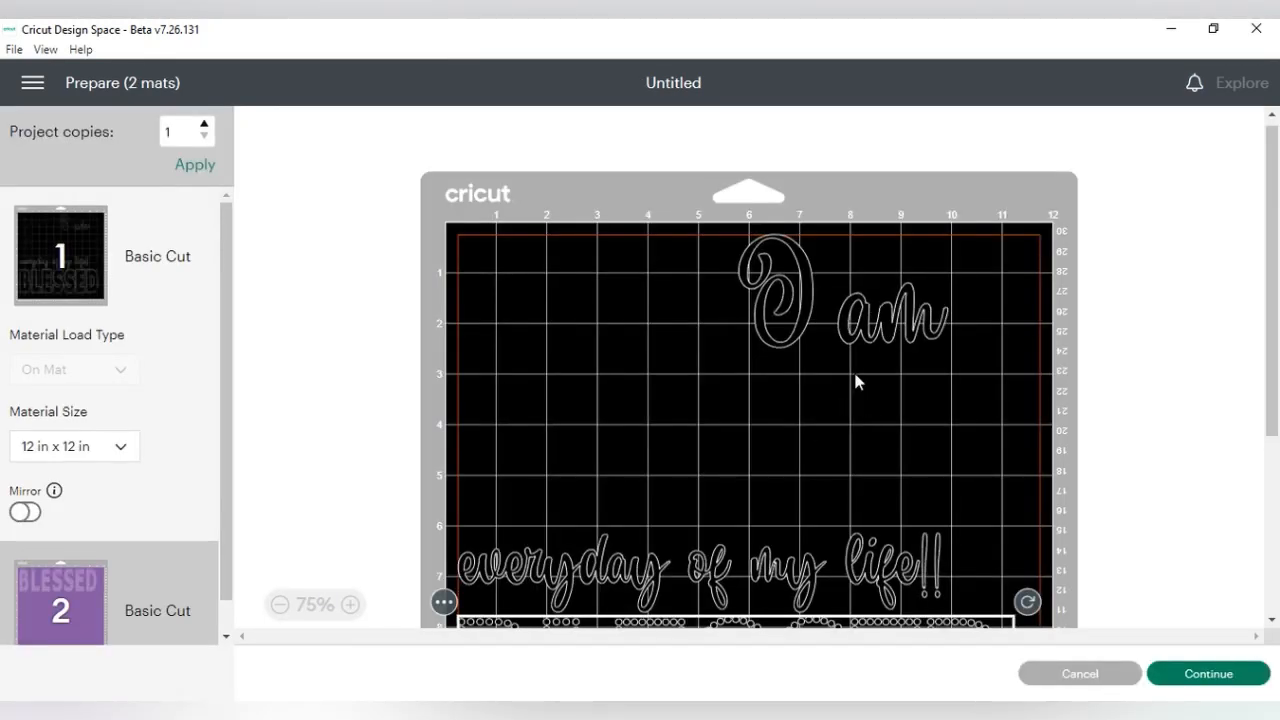
scroll(1140, 408, "down", 2)
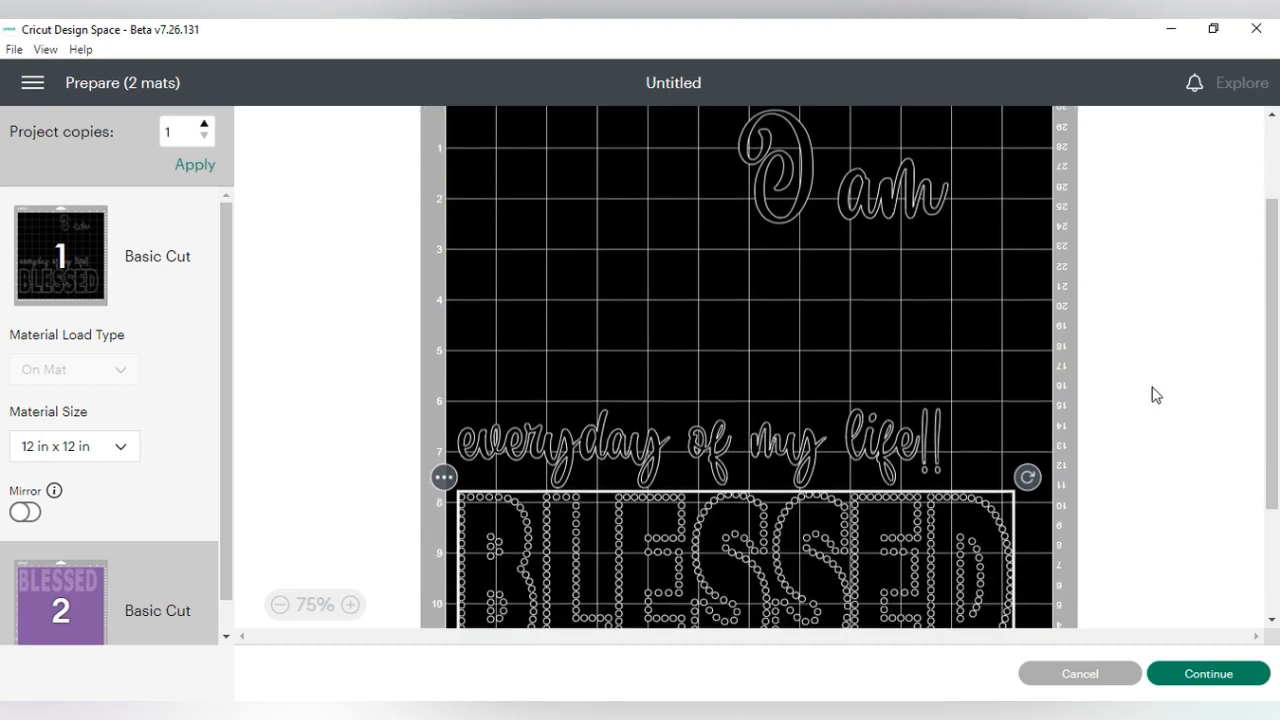
left_click(977, 337)
scroll(908, 362, "down", 2)
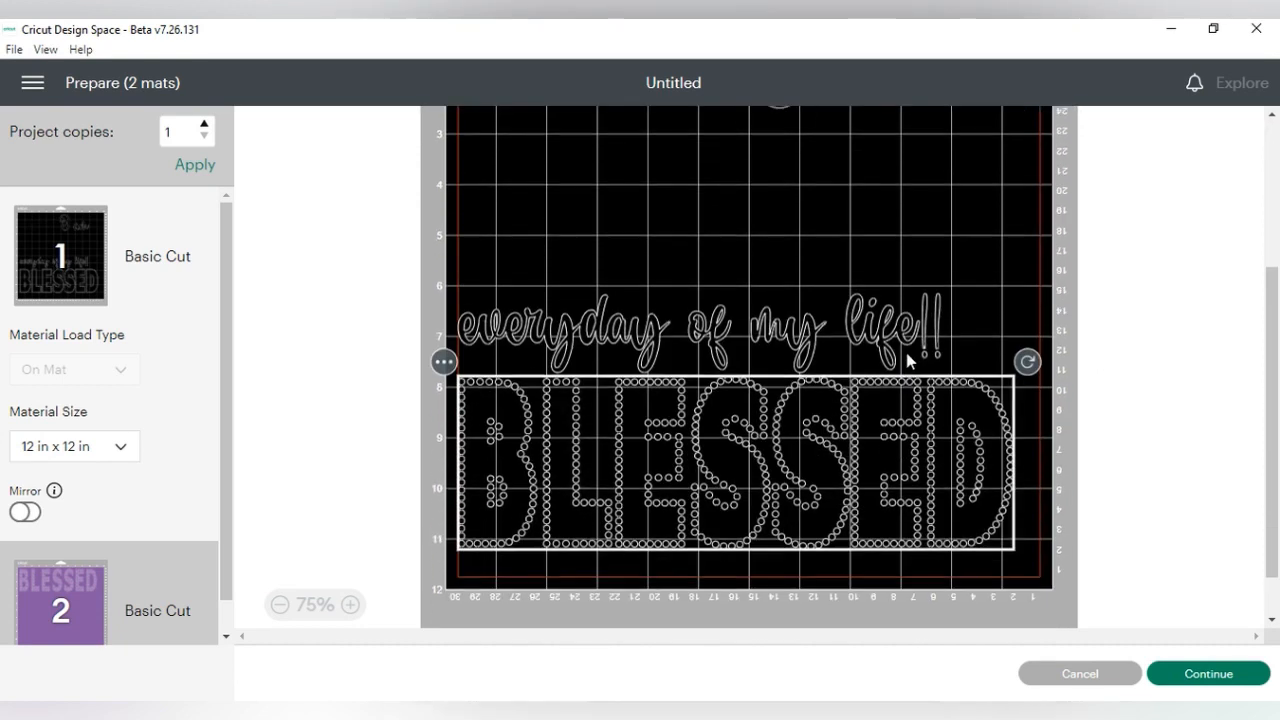
left_click(843, 409)
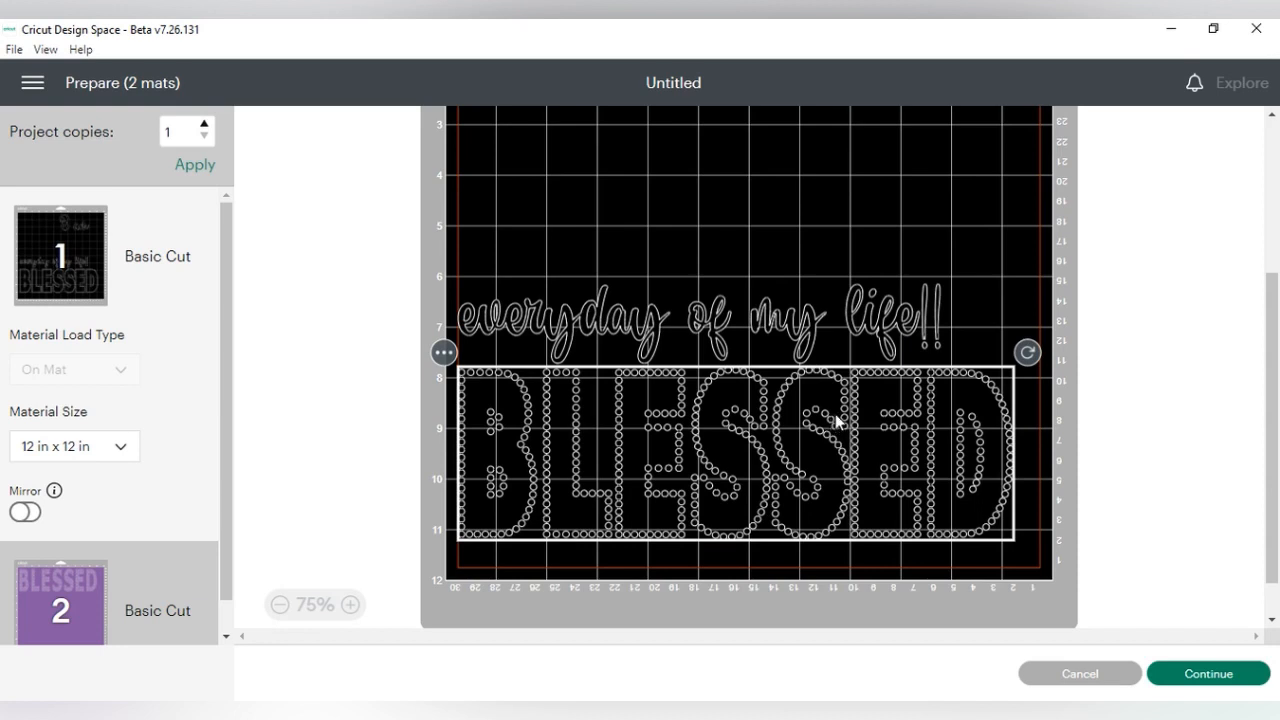
scroll(838, 421, "up", 2)
scroll(814, 420, "up", 2)
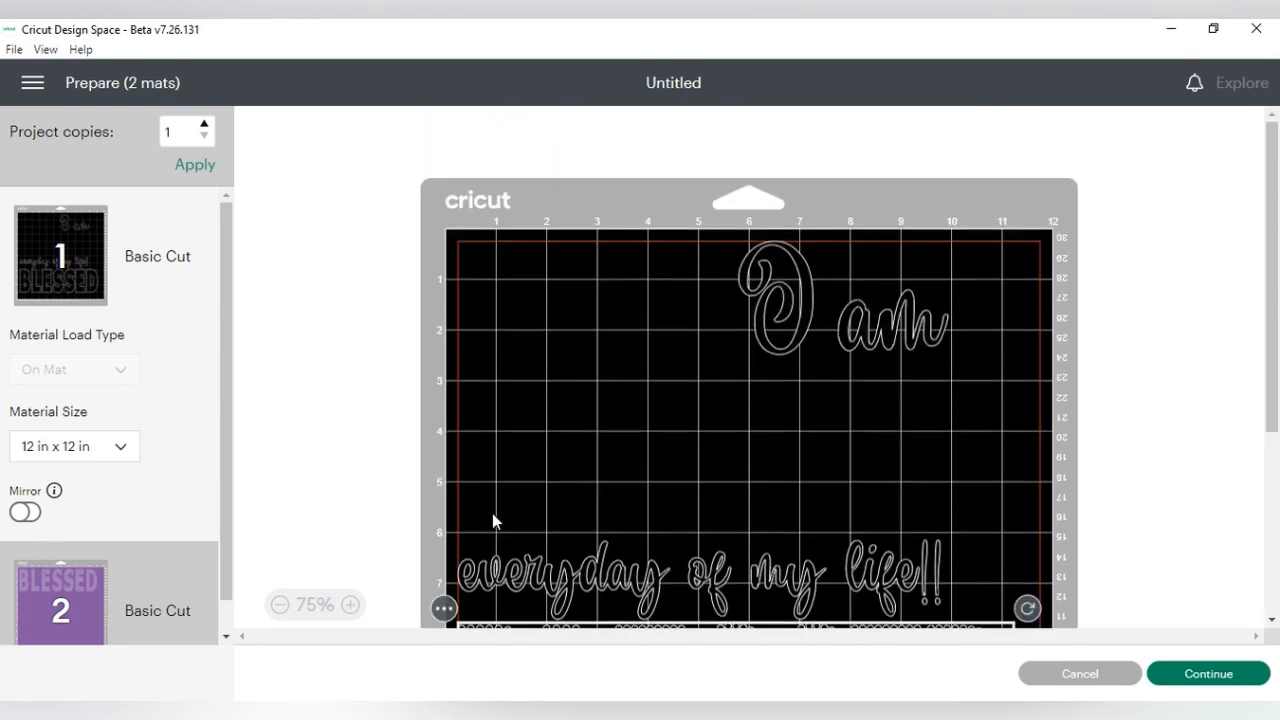
- Move the BLESSED outline from the first mat to a new mat with black (#000000) material
scroll(492, 513, "down", 2)
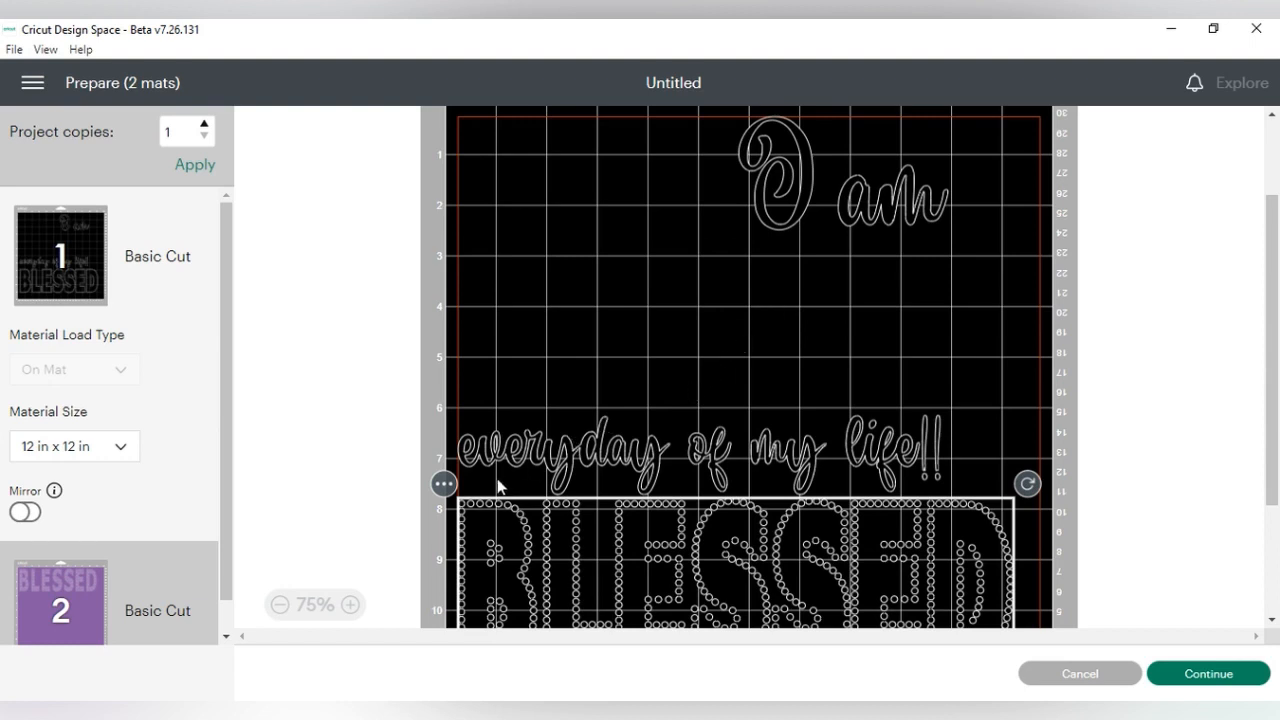
left_click(444, 486)
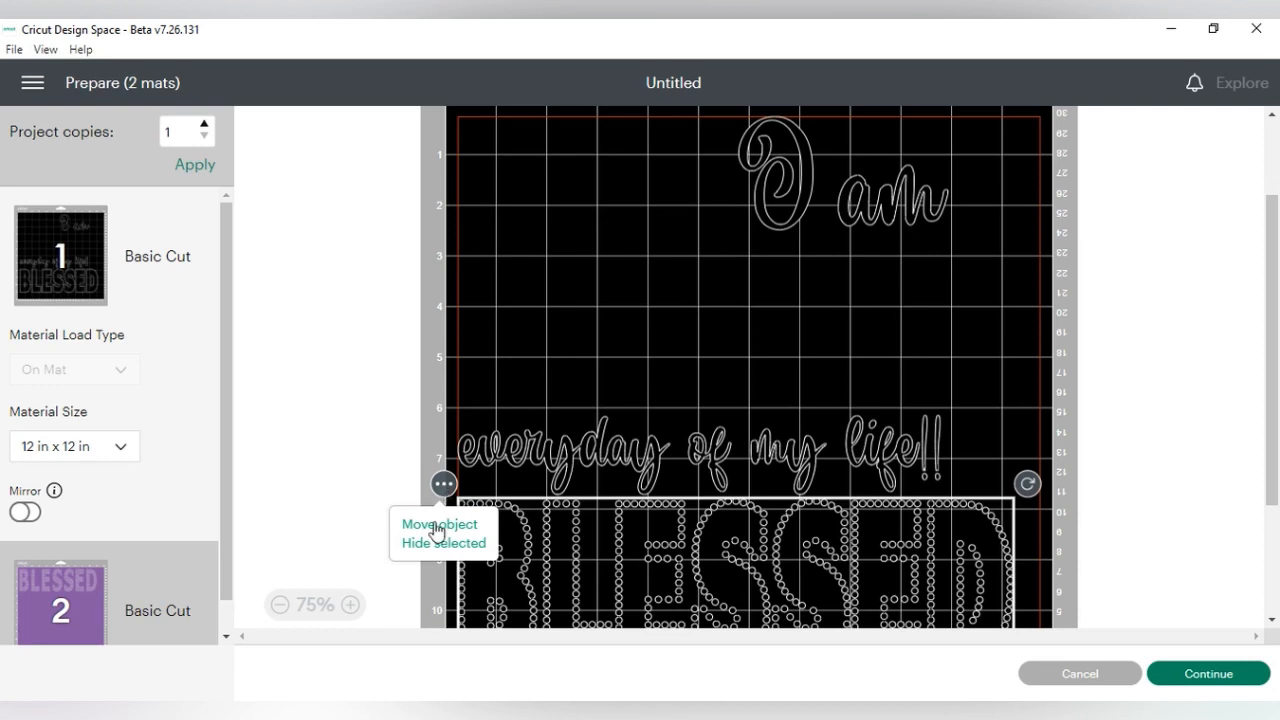
left_click(437, 527)
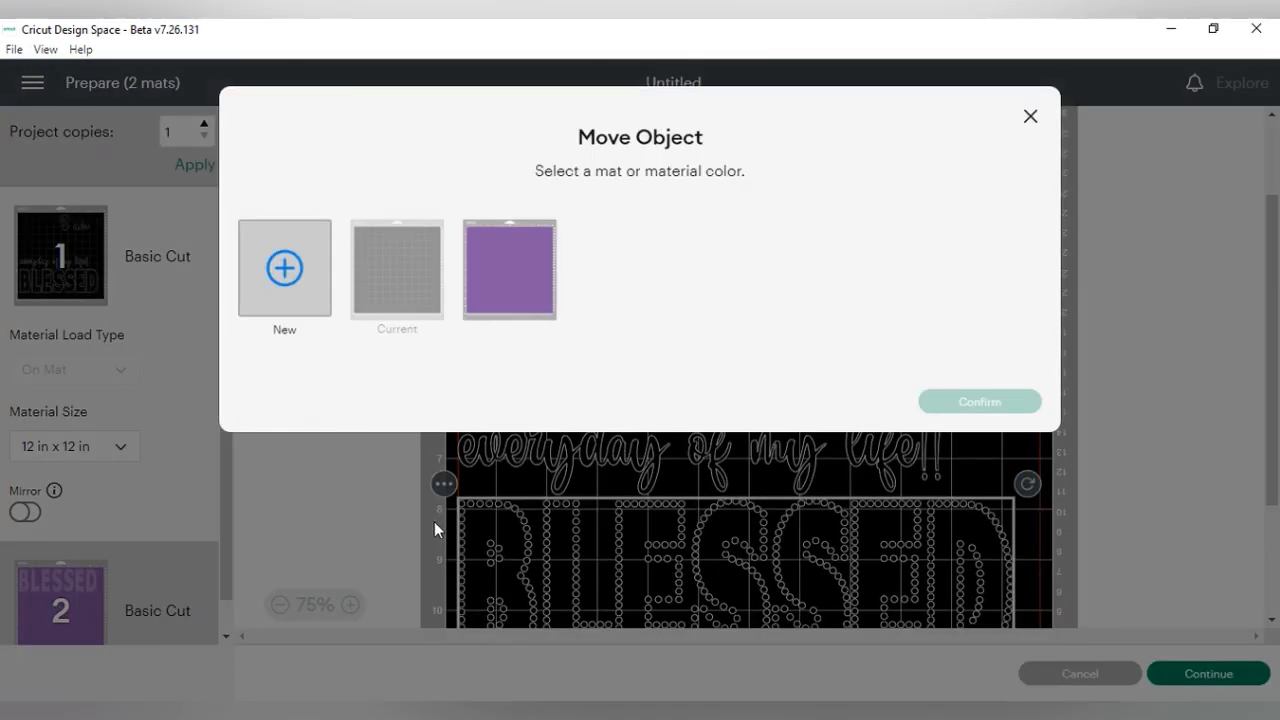
left_click(285, 268)
left_click(722, 270)
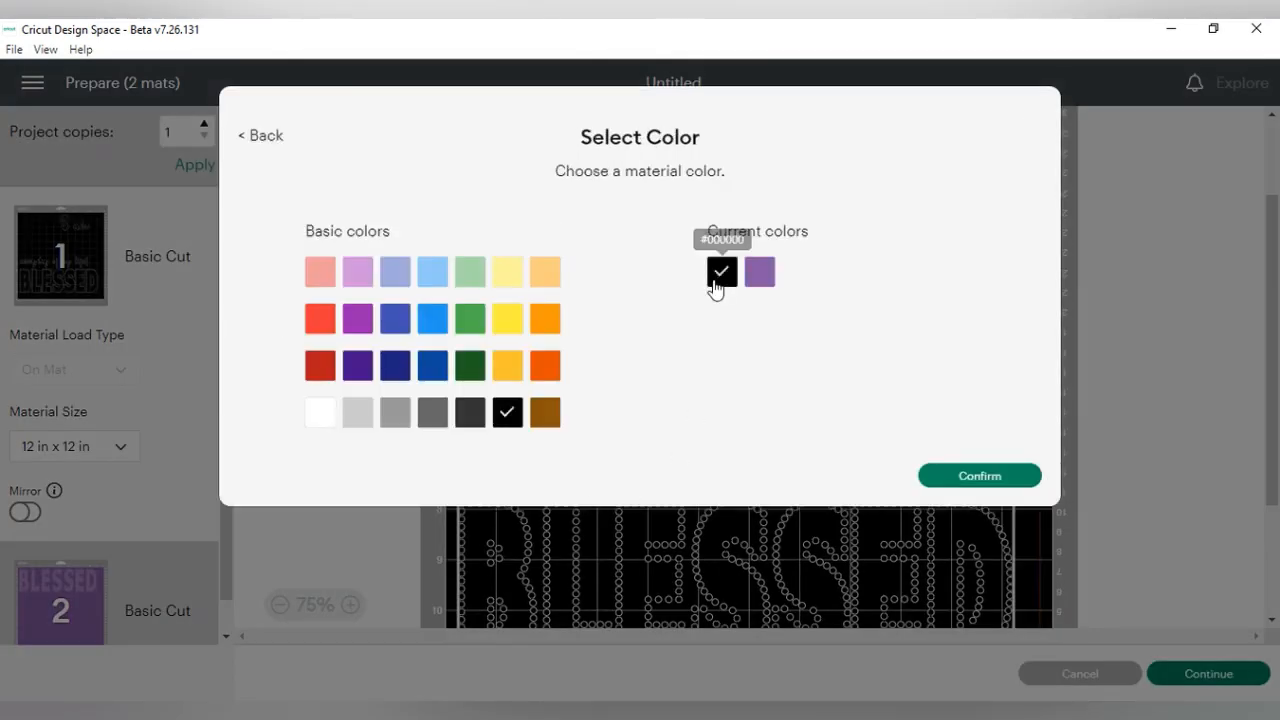
left_click(935, 476)
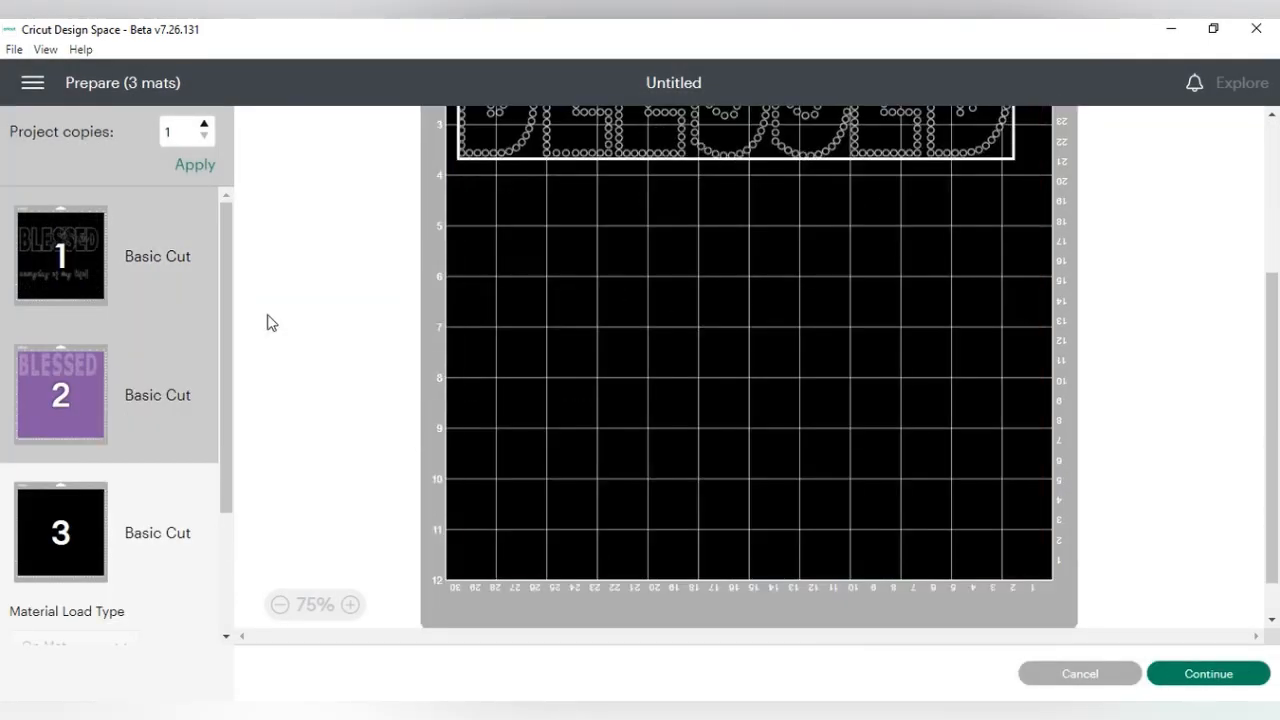
- Review the BLESSED mats and turn on mirroring for the first mat with the script text
scroll(572, 295, "up", 3)
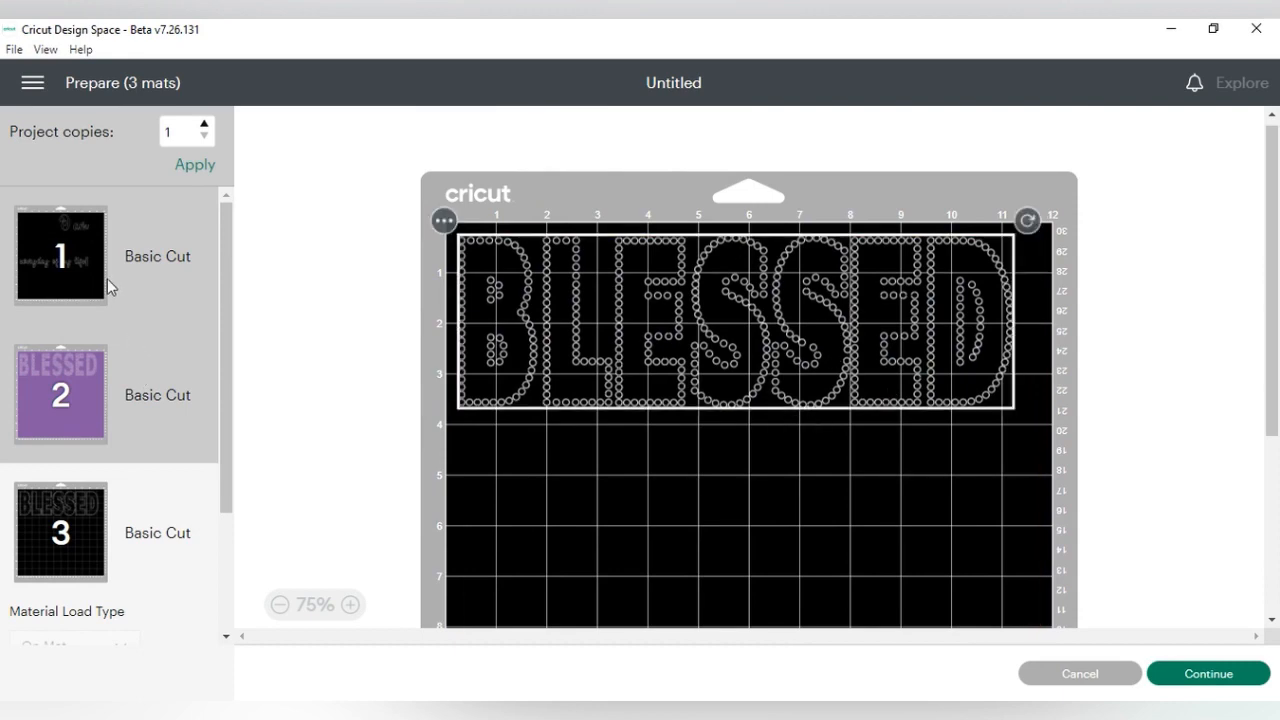
left_click(121, 401)
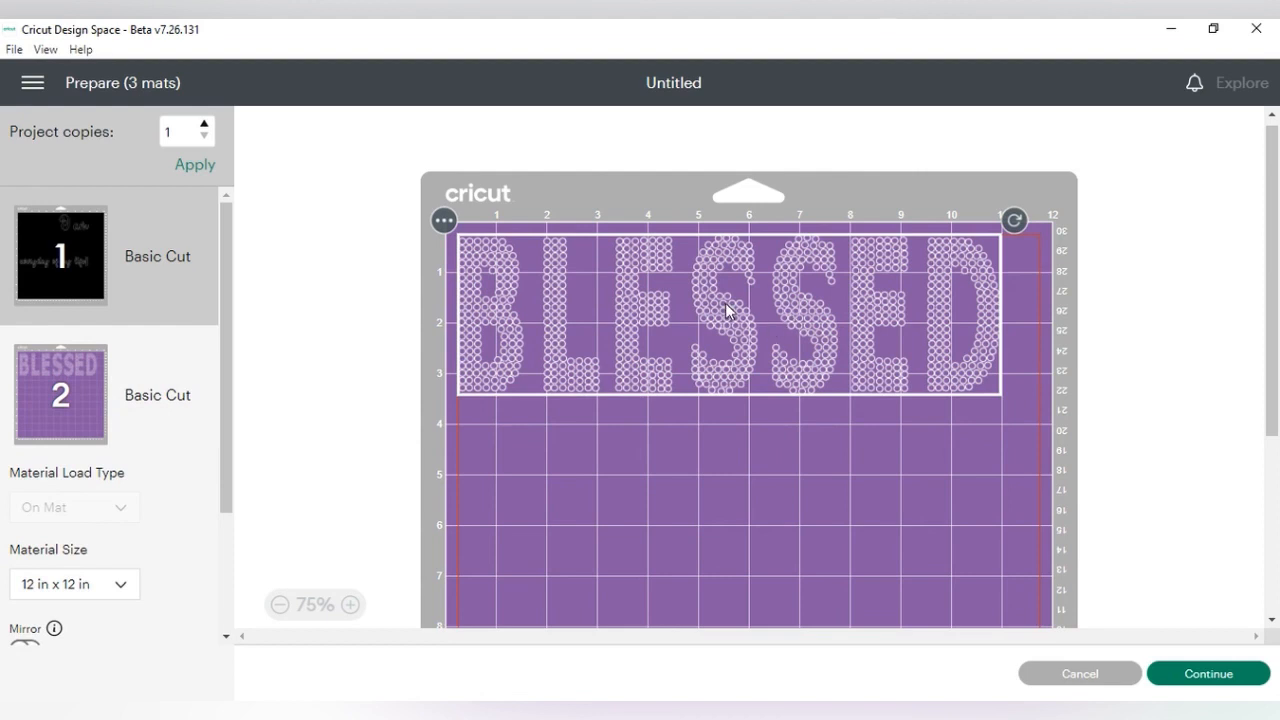
left_click(165, 254)
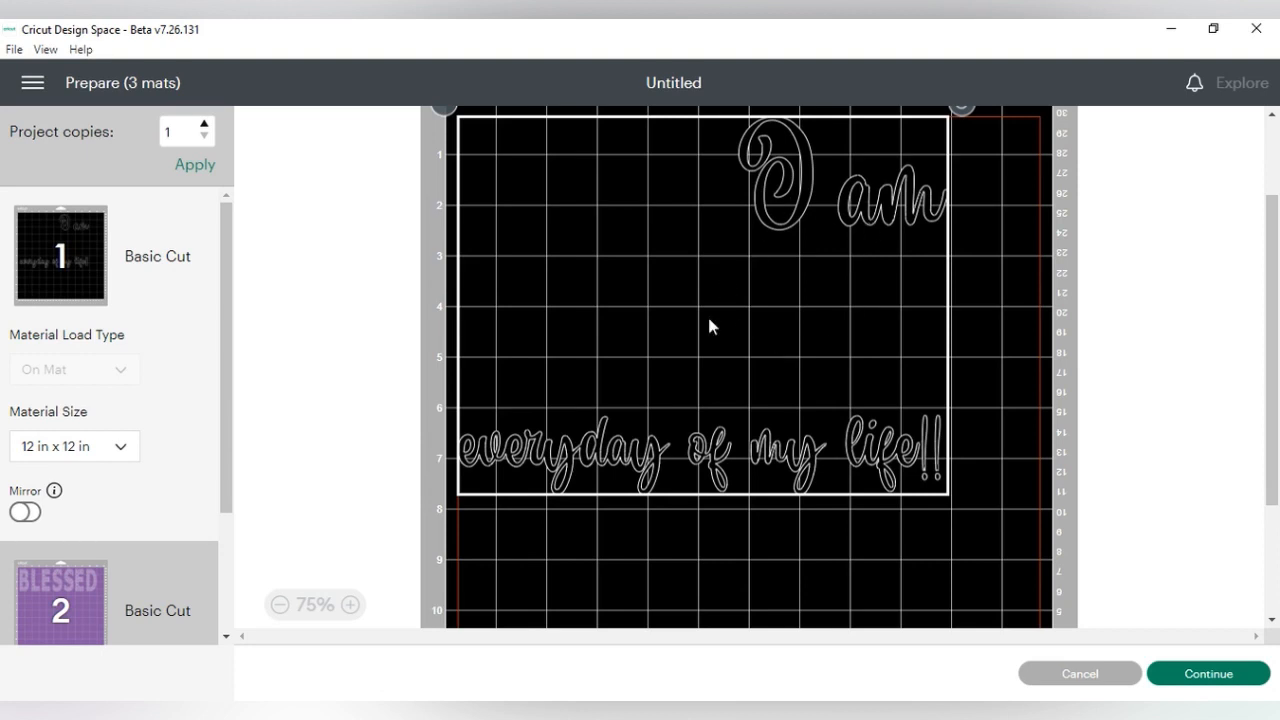
left_click(25, 513)
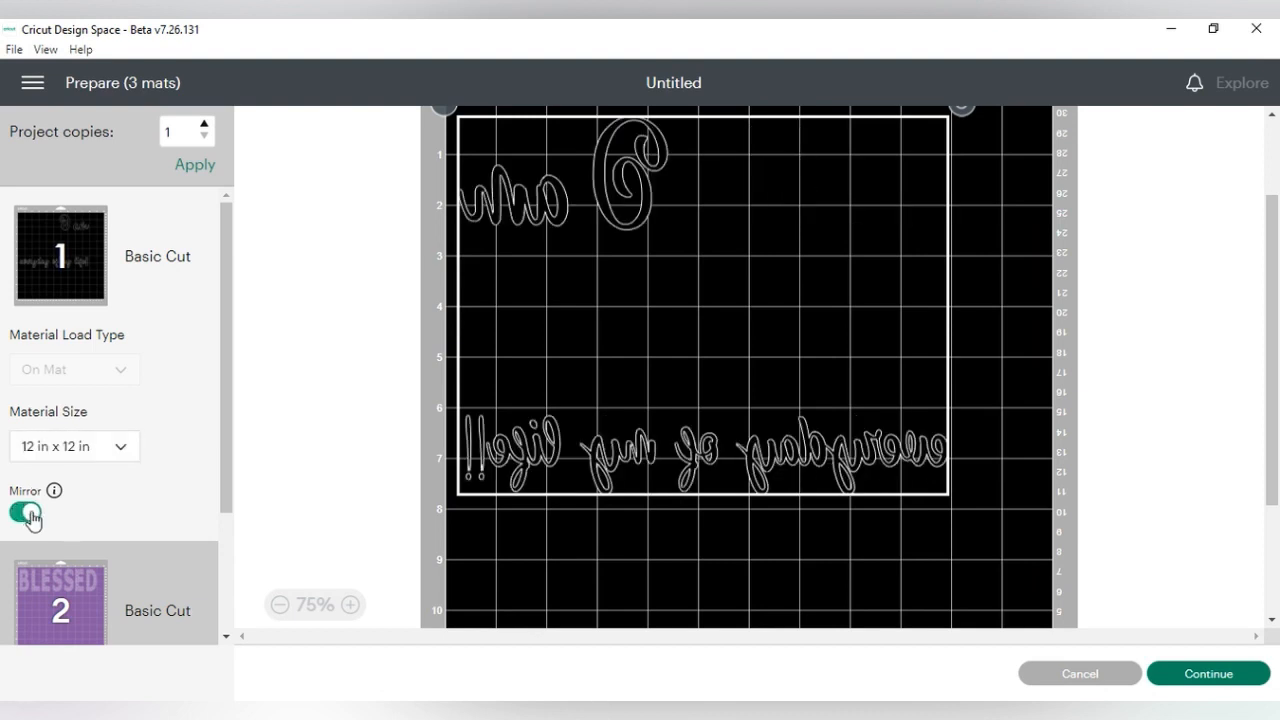
scroll(828, 548, "down", 3)
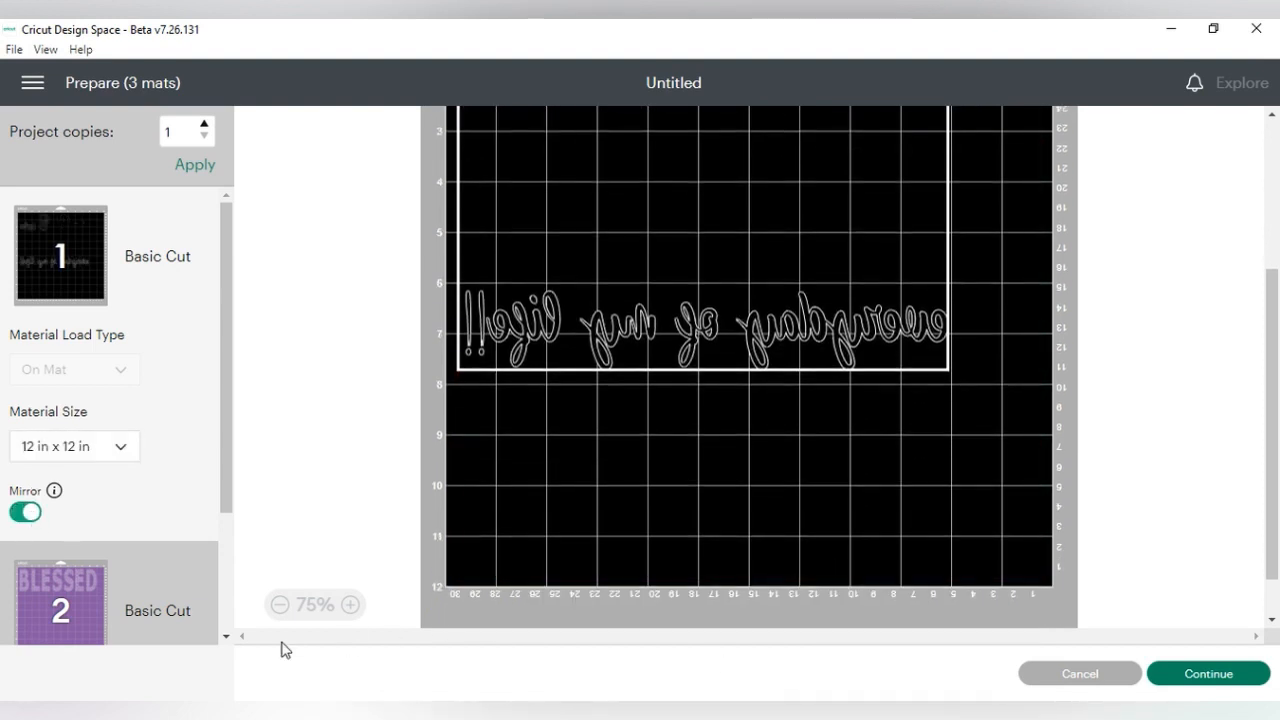
- Continue from mat preparation to the cutting stage, review the three mats and select the second mat with the purple BLESSED rhinestones
left_click(1209, 676)
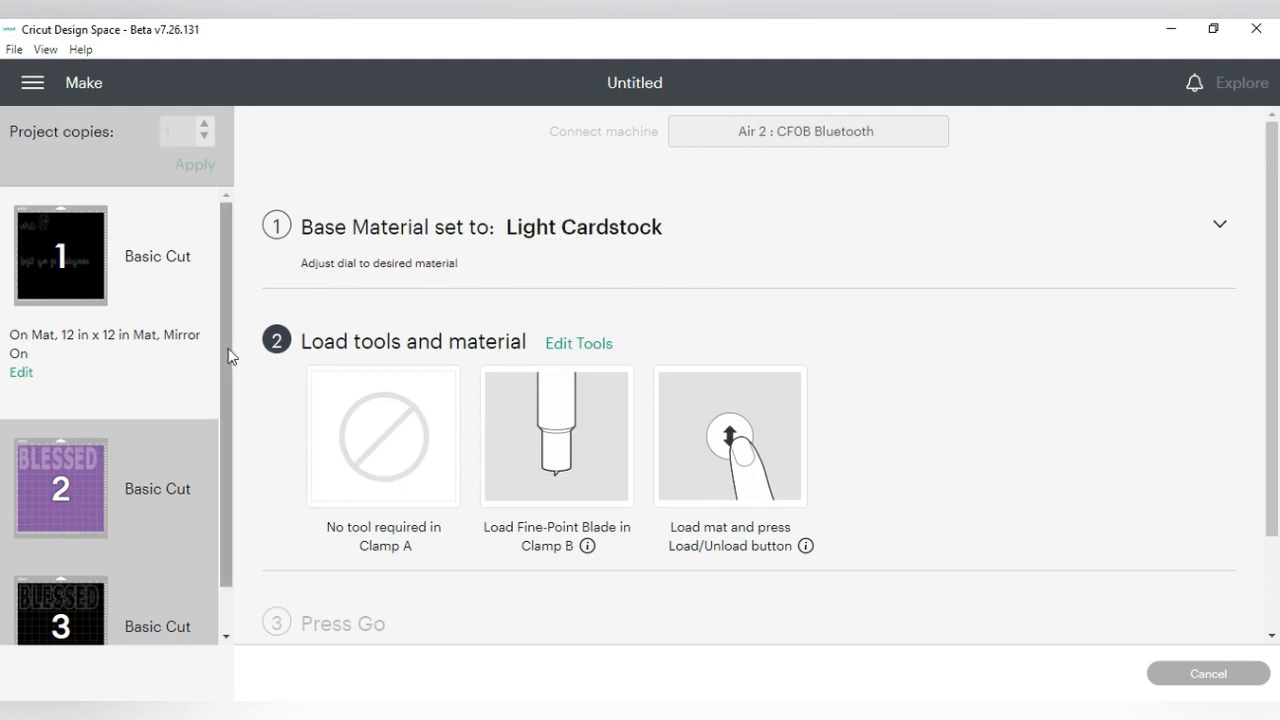
left_click_drag(226, 350, 228, 408)
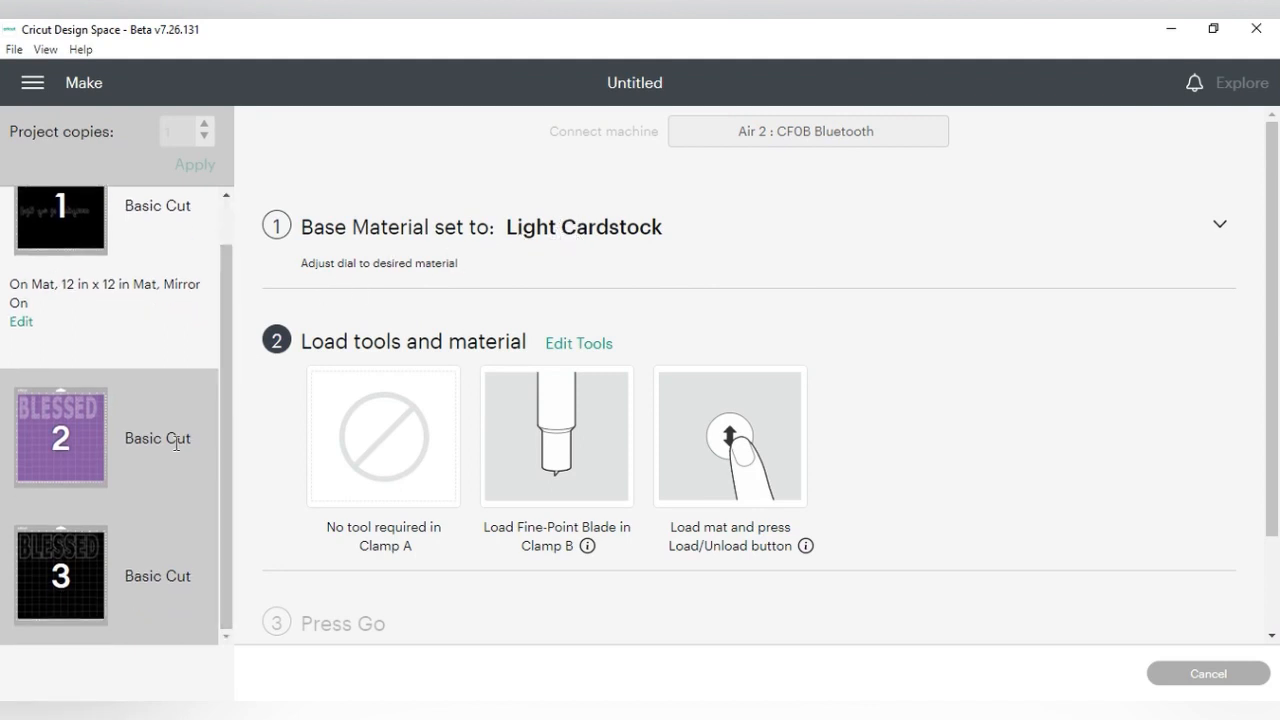
left_click(133, 449)
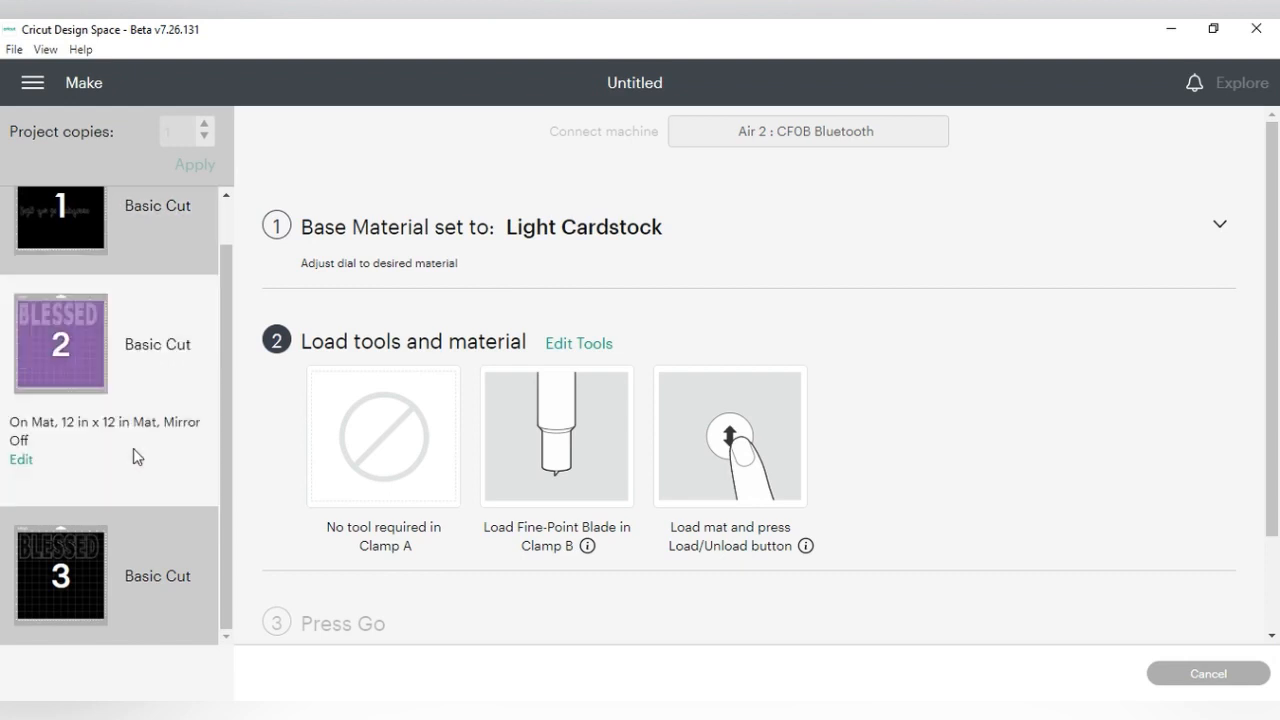
left_click(160, 578)
left_click(163, 348)
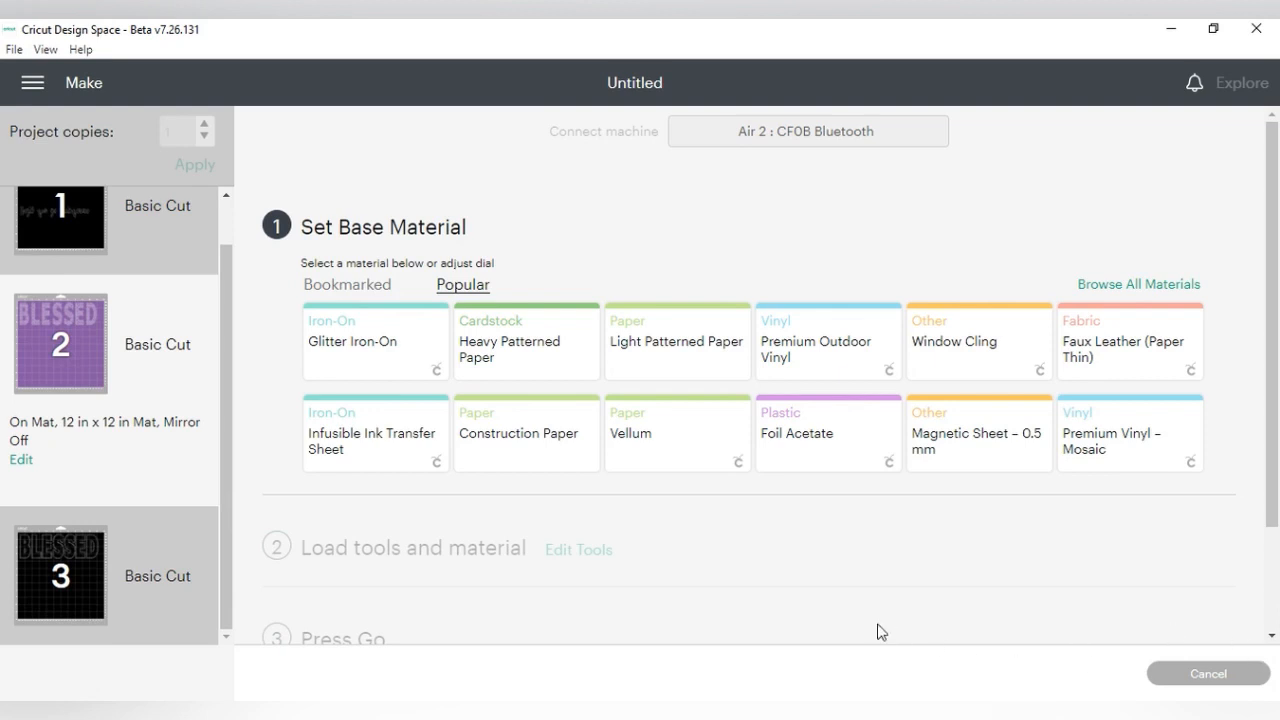
- Browse the full materials list and open the custom material settings at the end of the custom materials table
left_click(1110, 290)
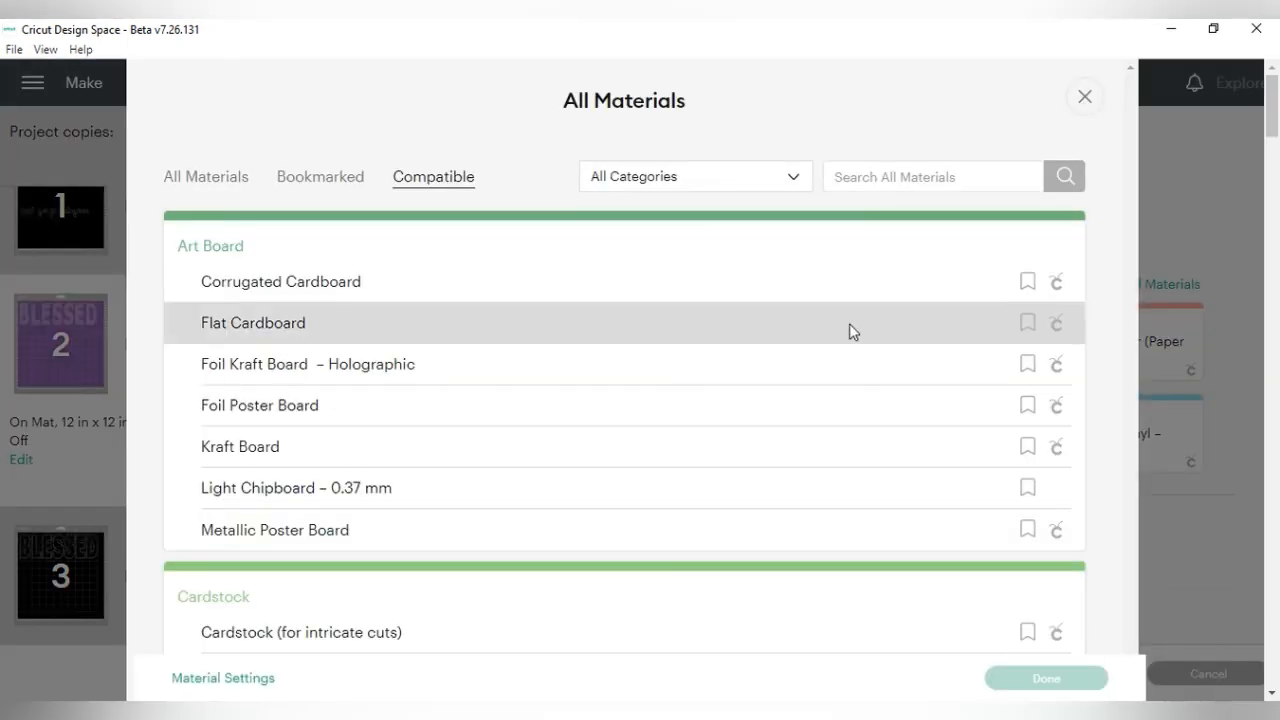
scroll(928, 311, "down", 20)
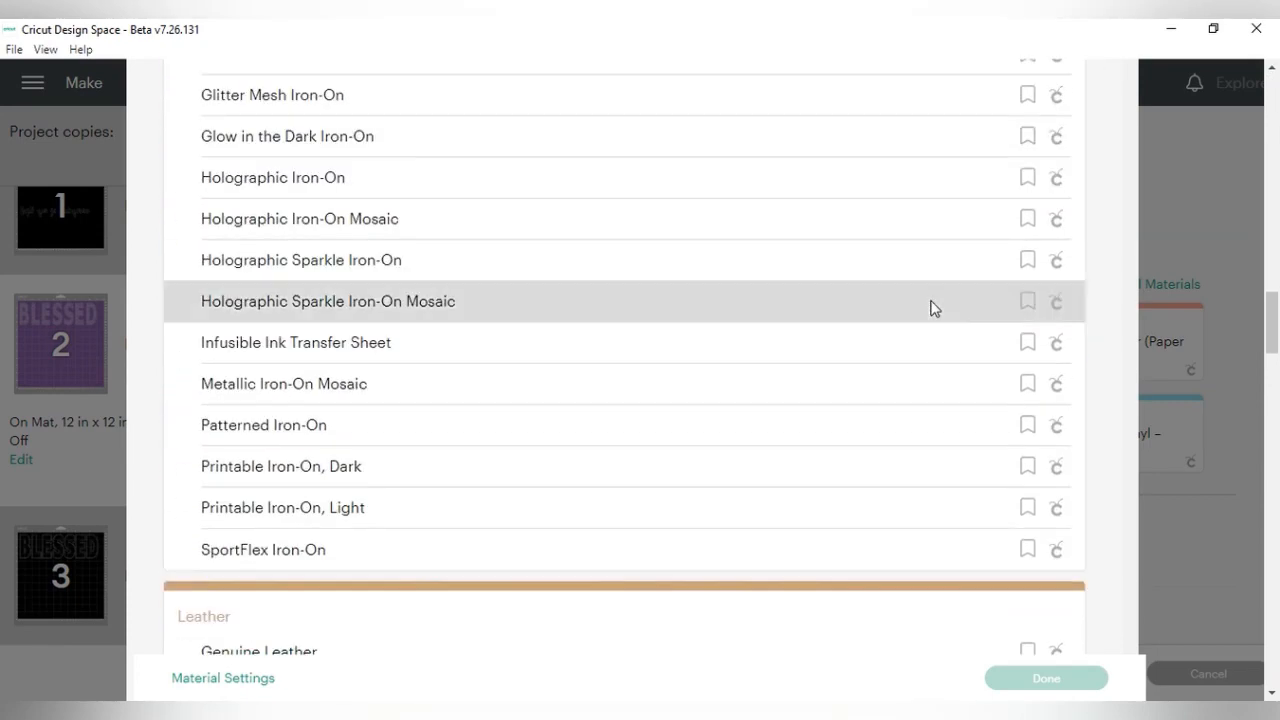
scroll(928, 311, "down", 15)
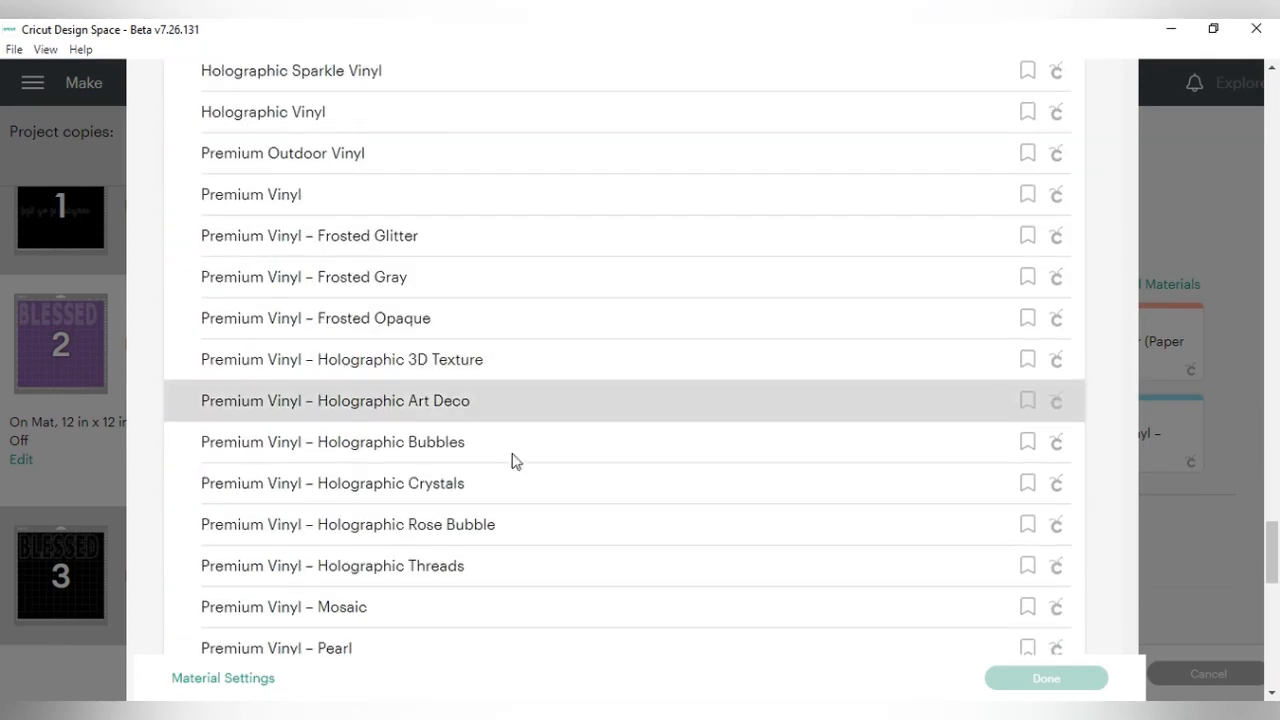
left_click(222, 679)
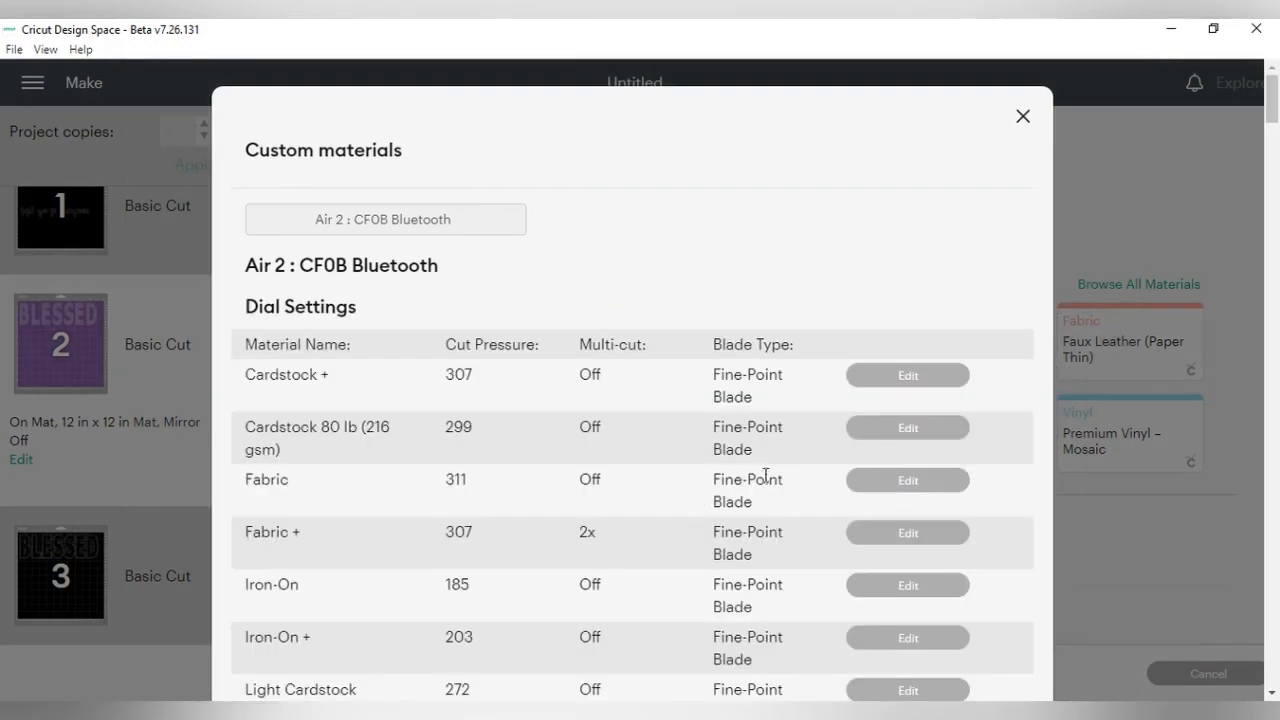
scroll(746, 280, "down", 15)
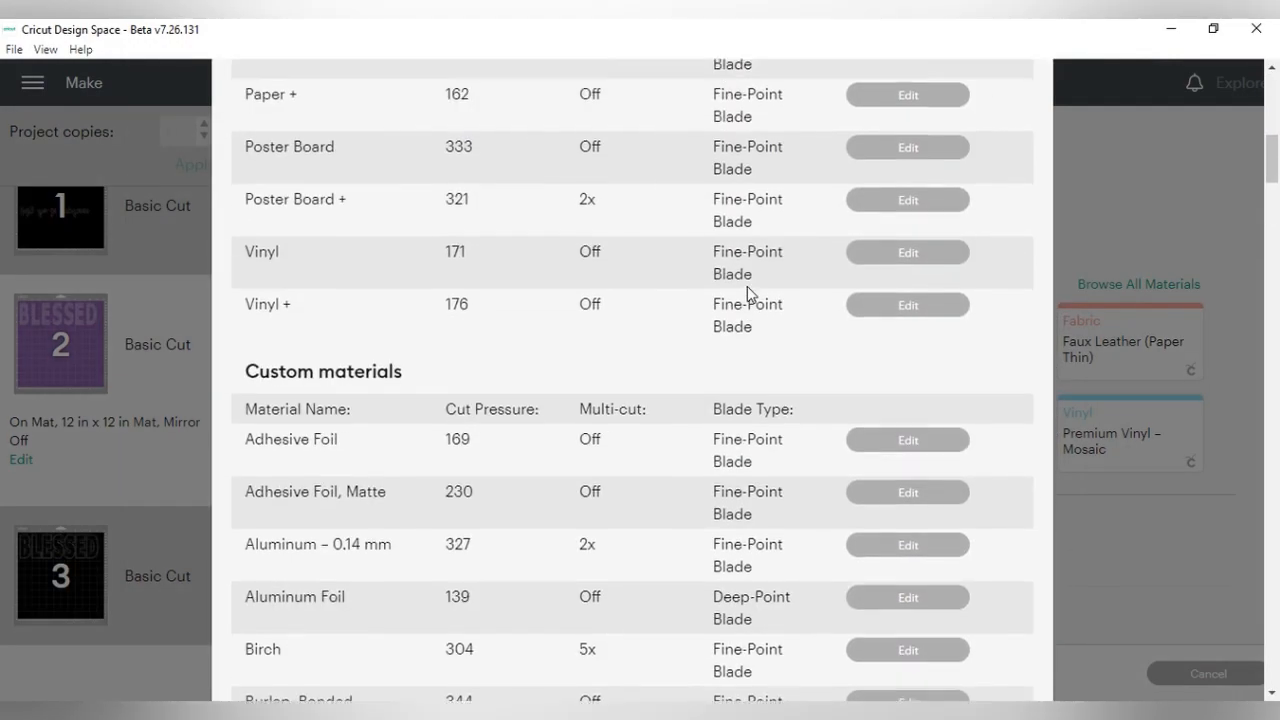
scroll(747, 286, "down", 10)
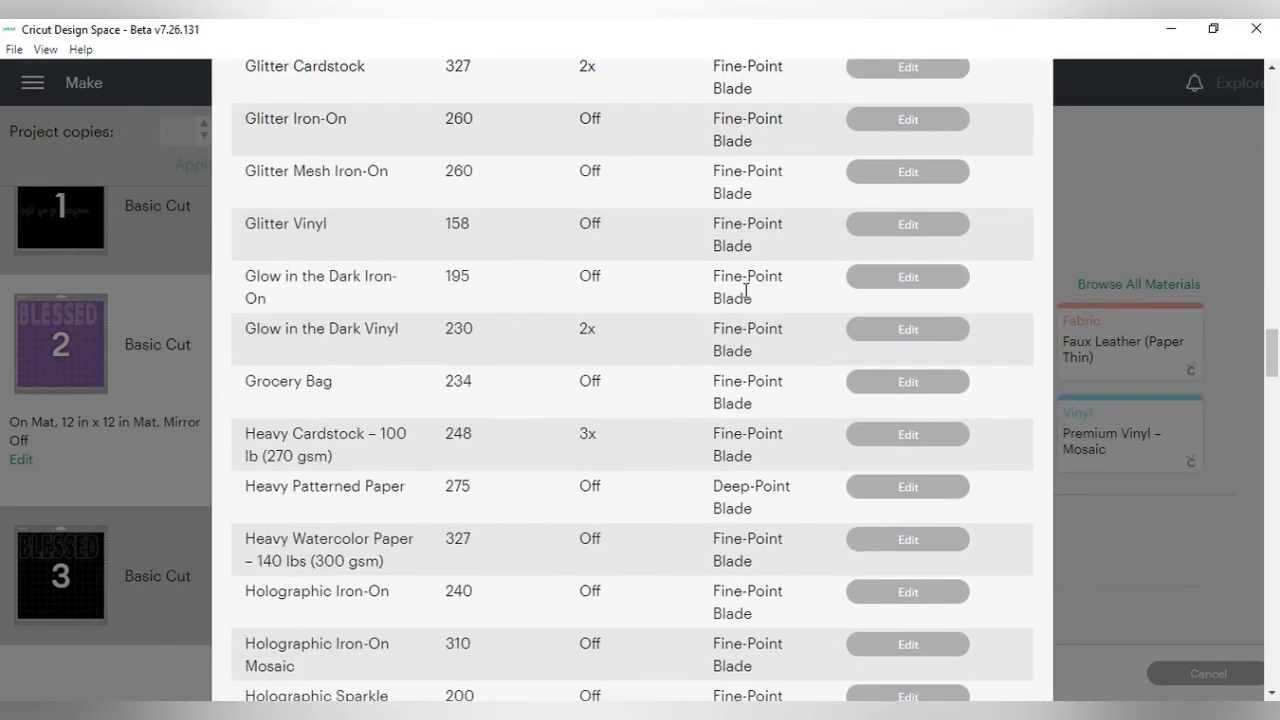
scroll(880, 465, "down", 10)
scroll(878, 463, "down", 15)
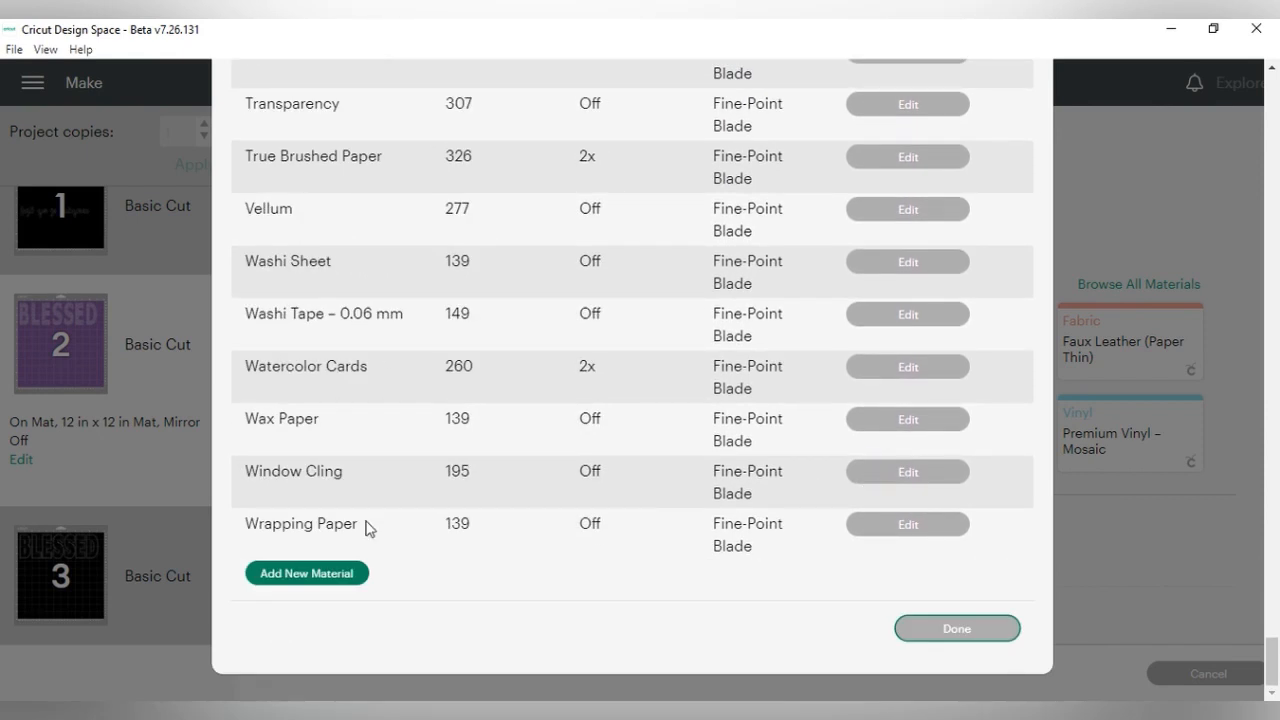
- Add a new custom material named MELLY FLOCK and save it
left_click(282, 585)
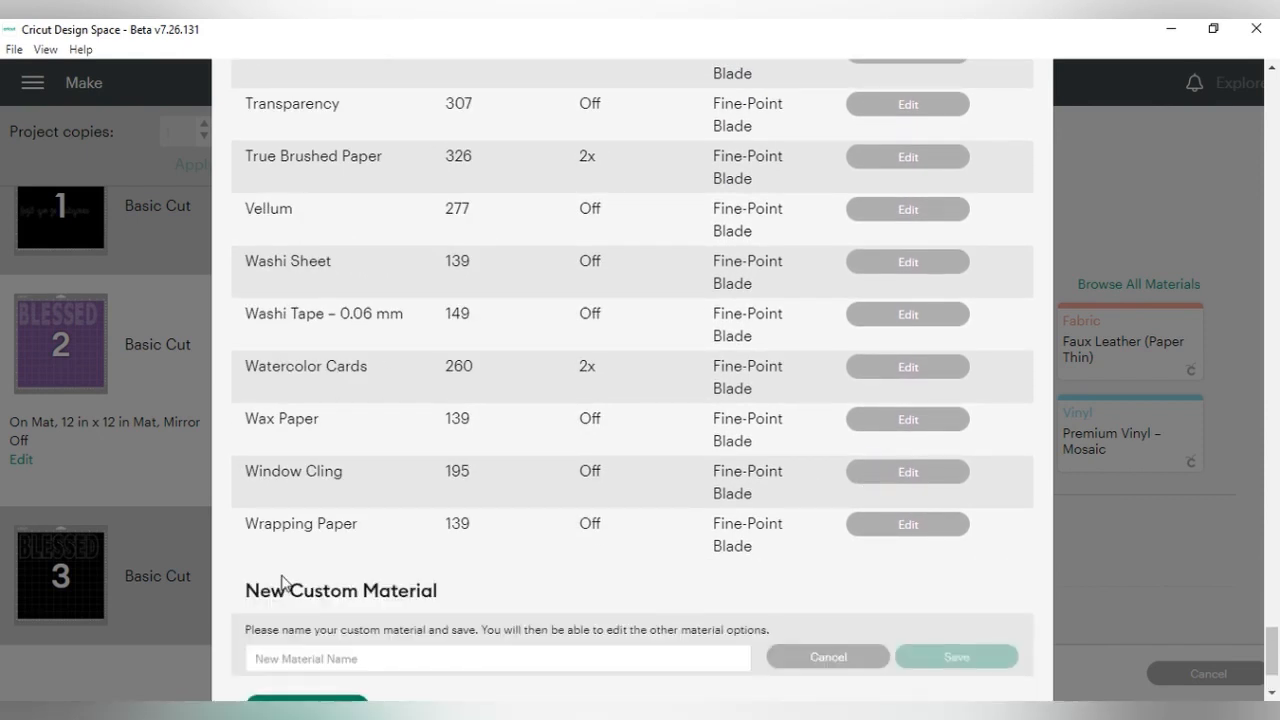
scroll(634, 580, "down", 3)
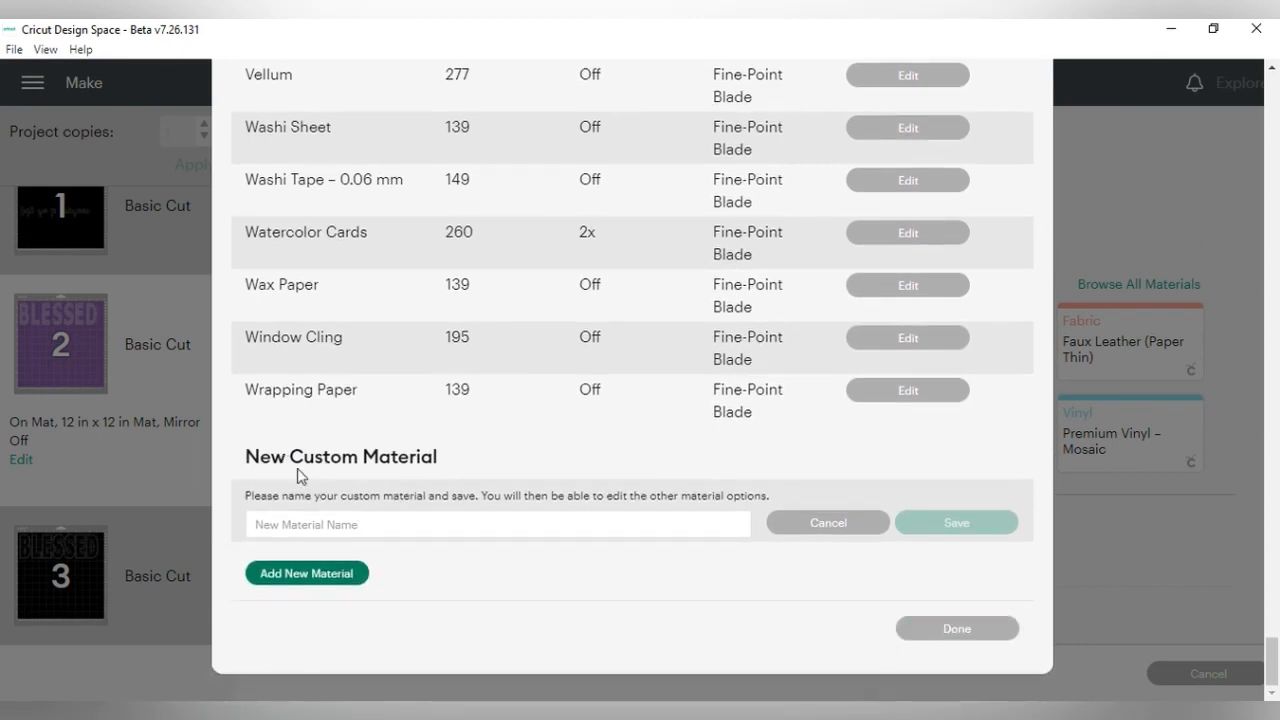
left_click(343, 529)
type("MELLY FLOCK")
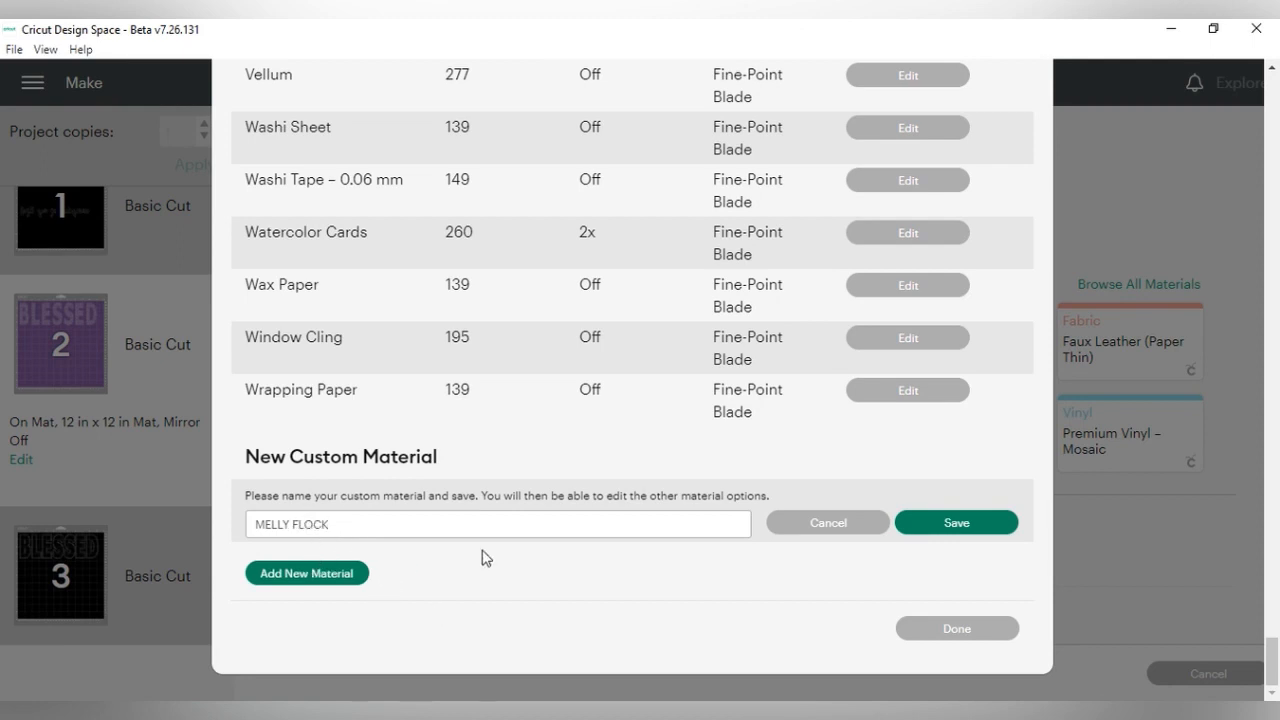
left_click(948, 537)
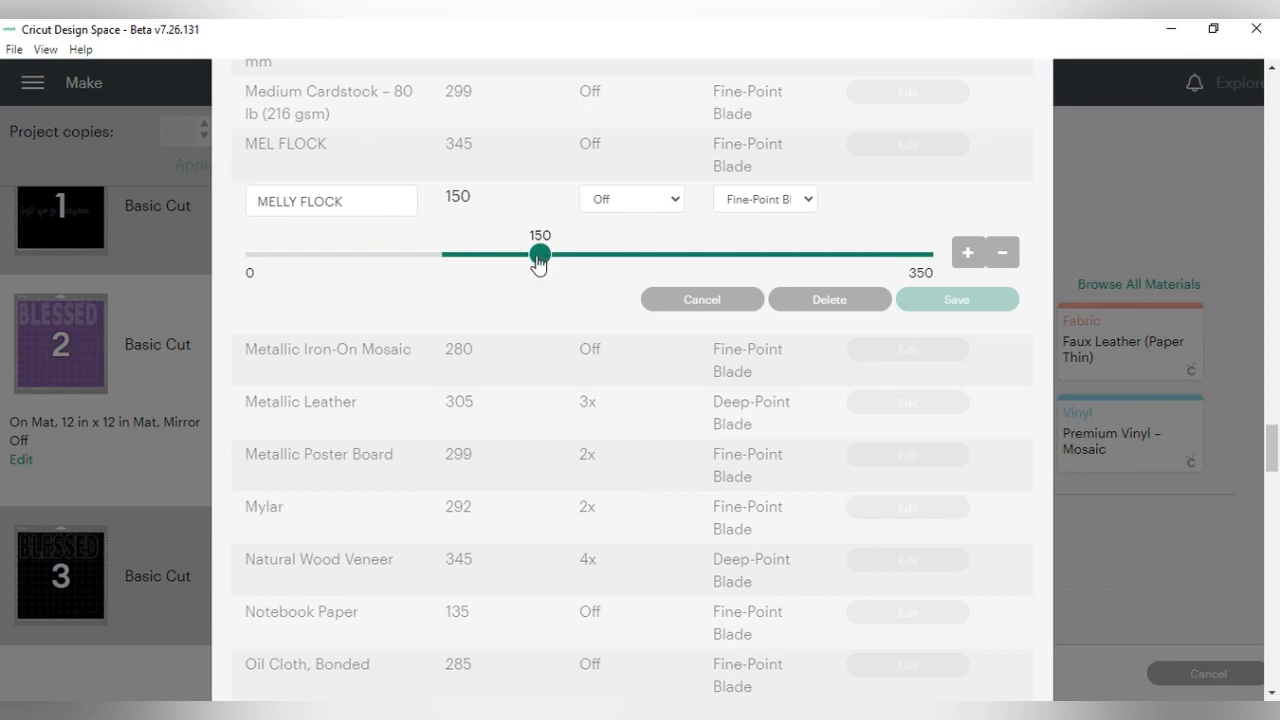
- Set the cut pressure of the MELLY FLOCK material to 345 and save the setting
left_click_drag(539, 255, 611, 255)
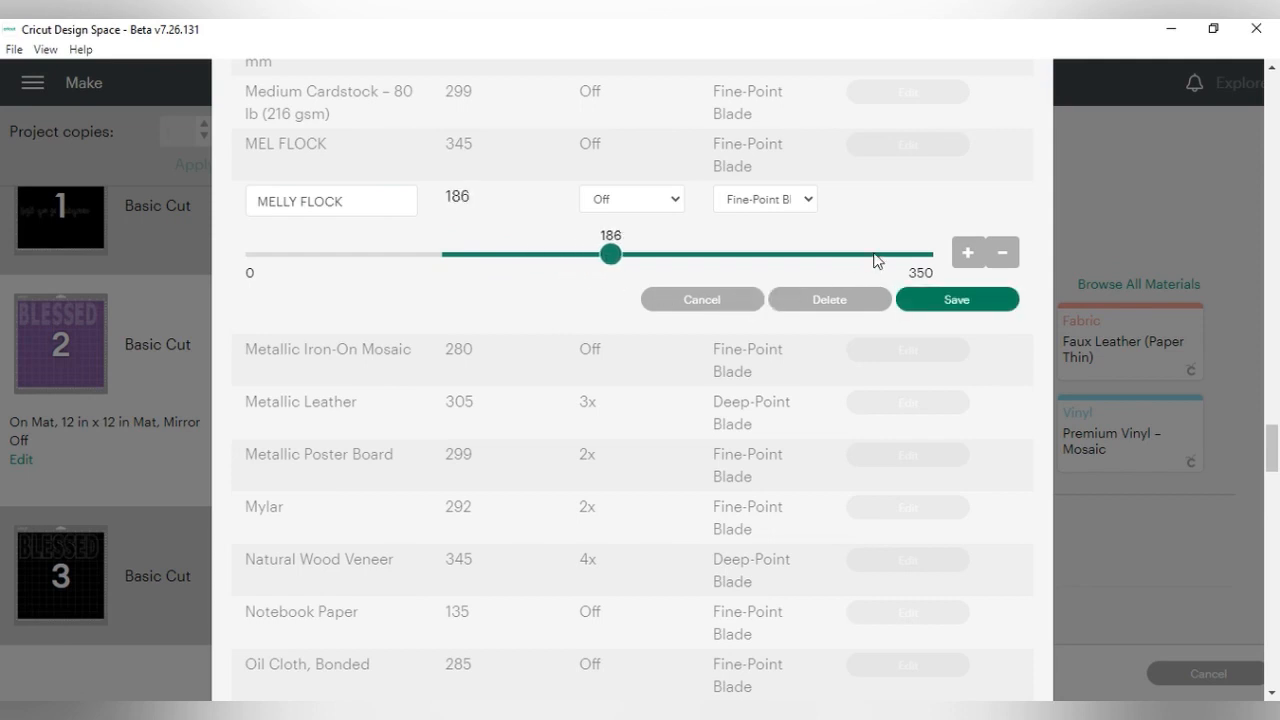
left_click_drag(614, 257, 933, 265)
left_click(968, 257)
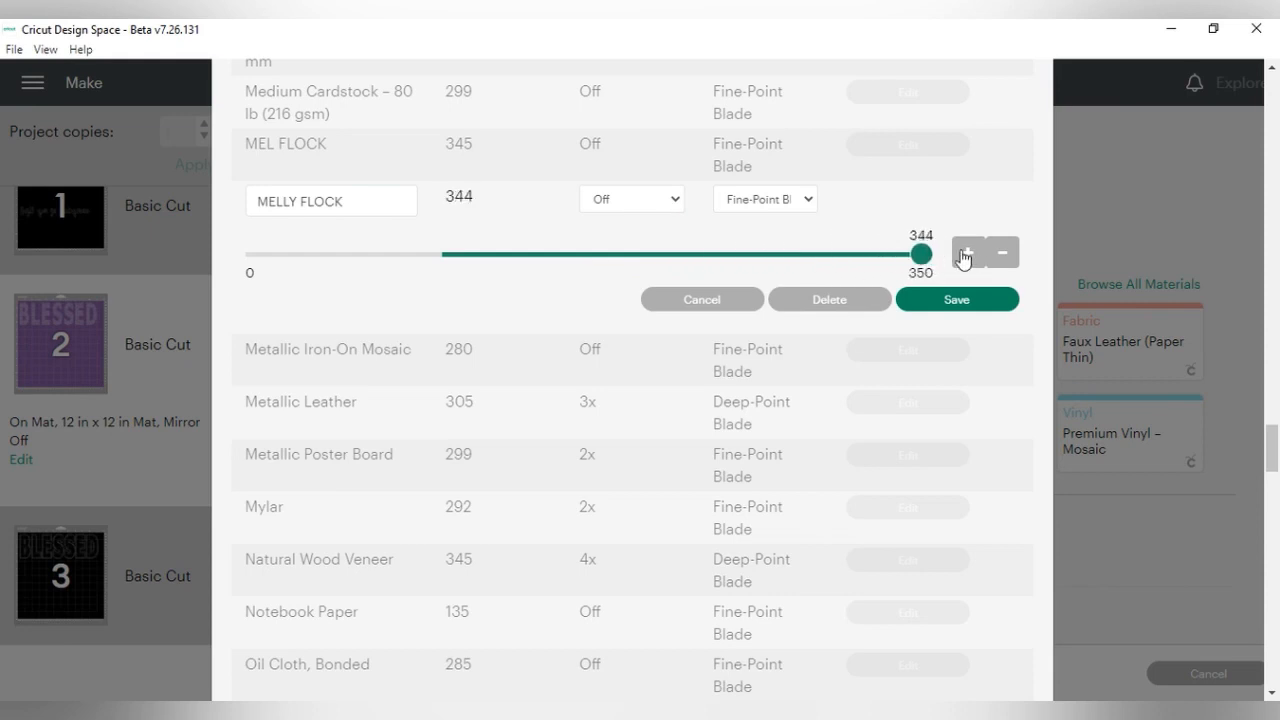
left_click(966, 252)
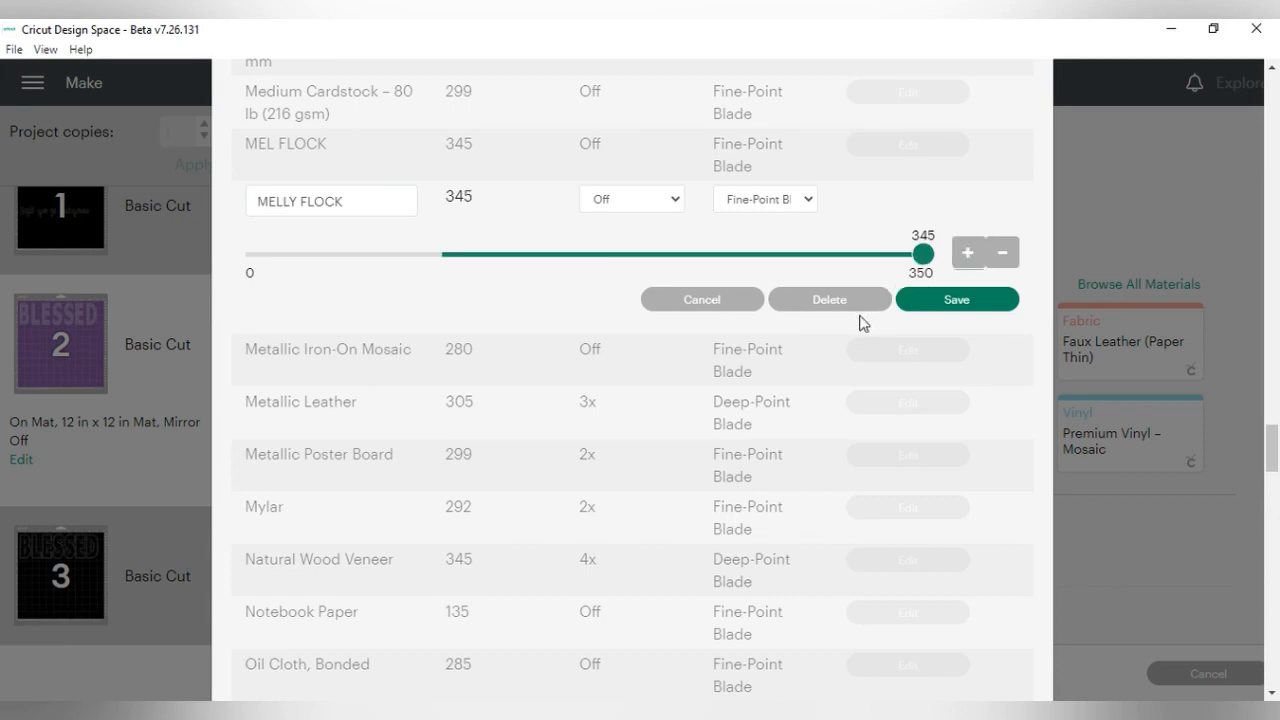
left_click(941, 305)
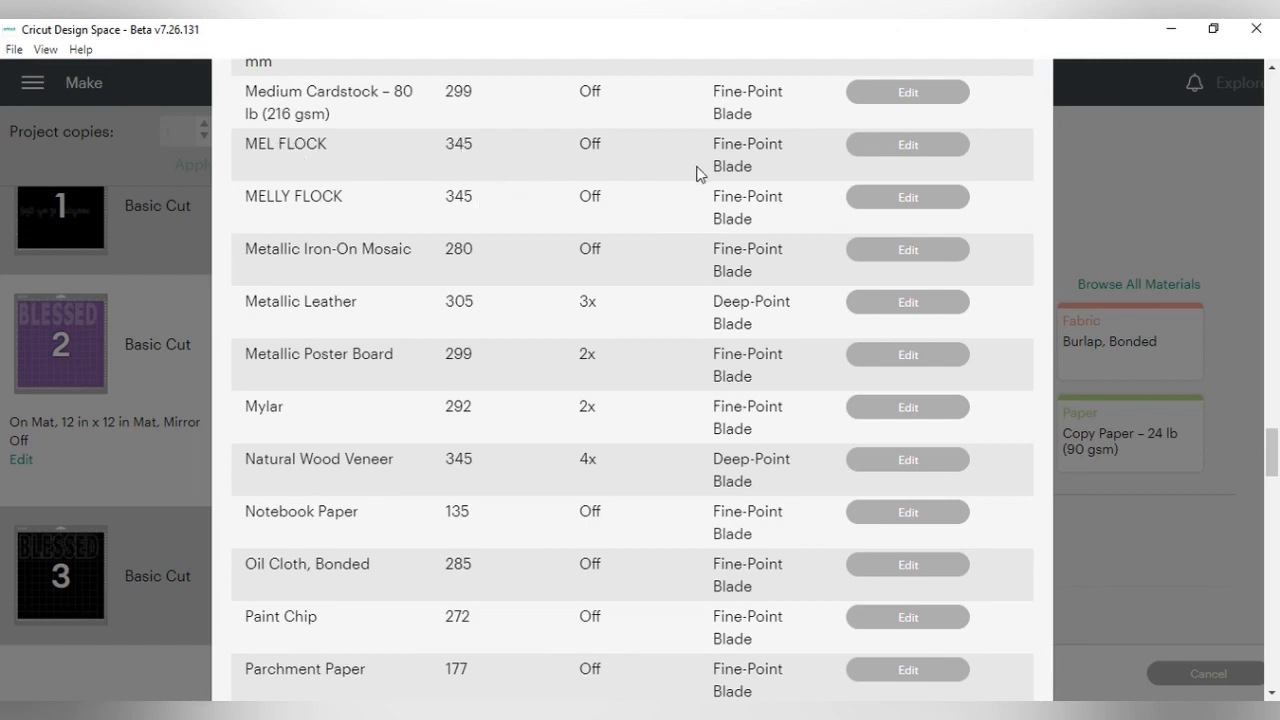
- Look through the custom materials table to compare cut pressure, multi-cut and blade settings, and close the material settings
scroll(694, 171, "up", 6)
scroll(590, 200, "up", 3)
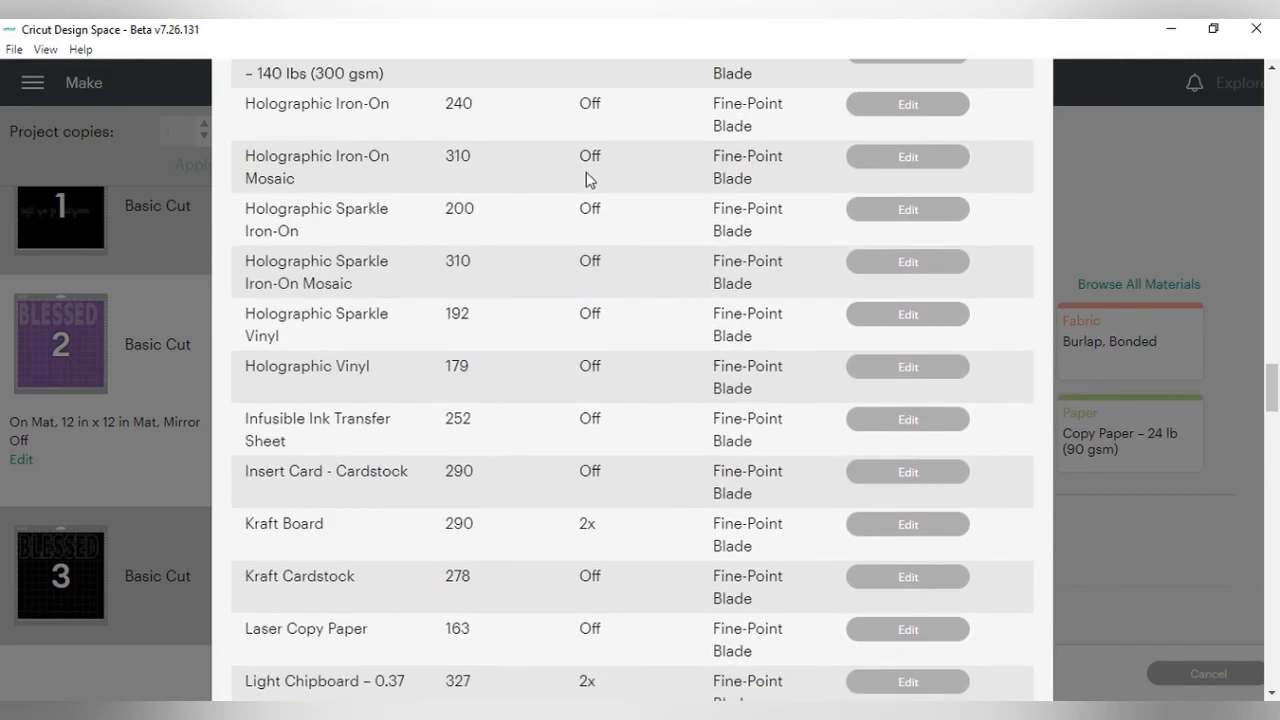
scroll(603, 540, "down", 3)
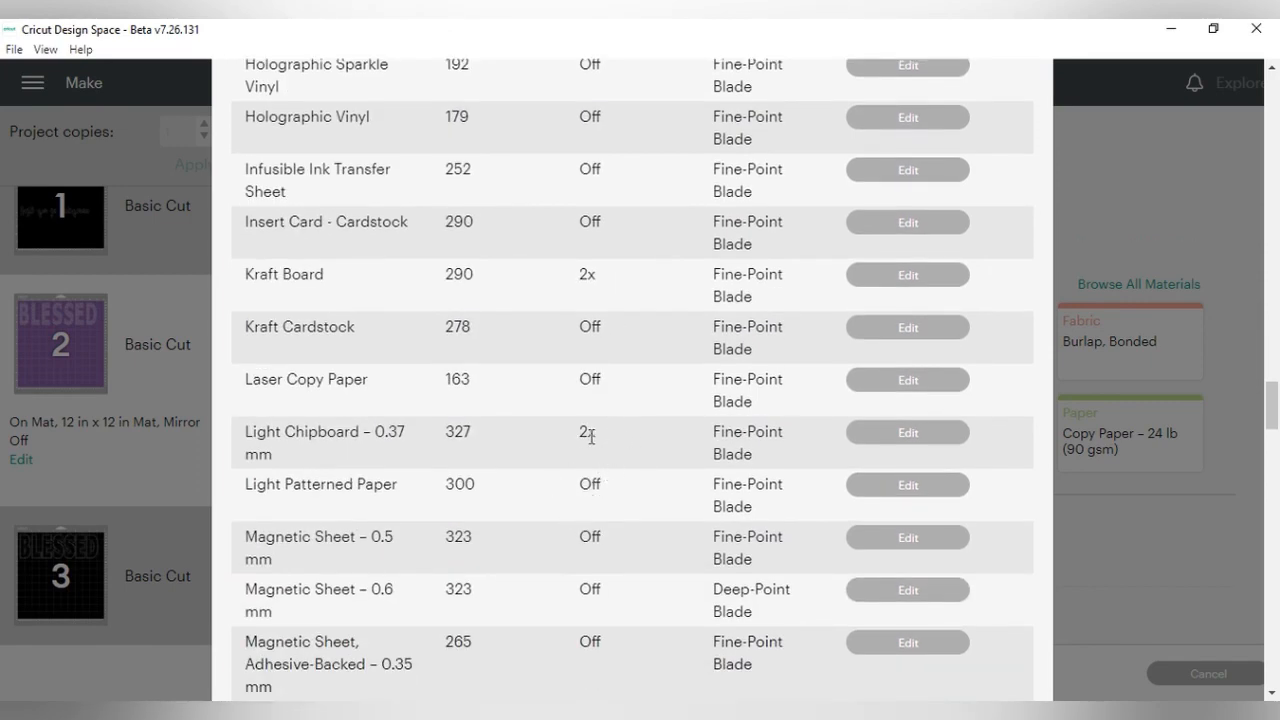
scroll(646, 437, "up", 8)
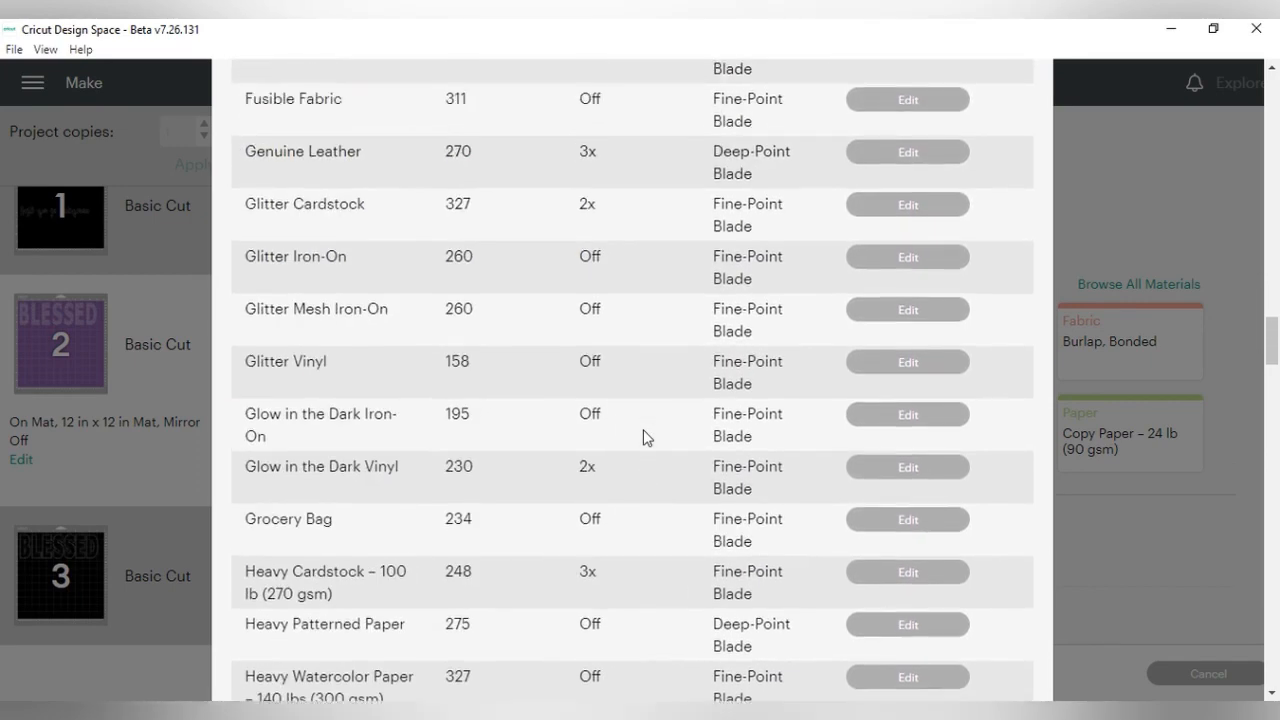
scroll(649, 437, "down", 4)
scroll(643, 435, "down", 6)
scroll(655, 455, "down", 4)
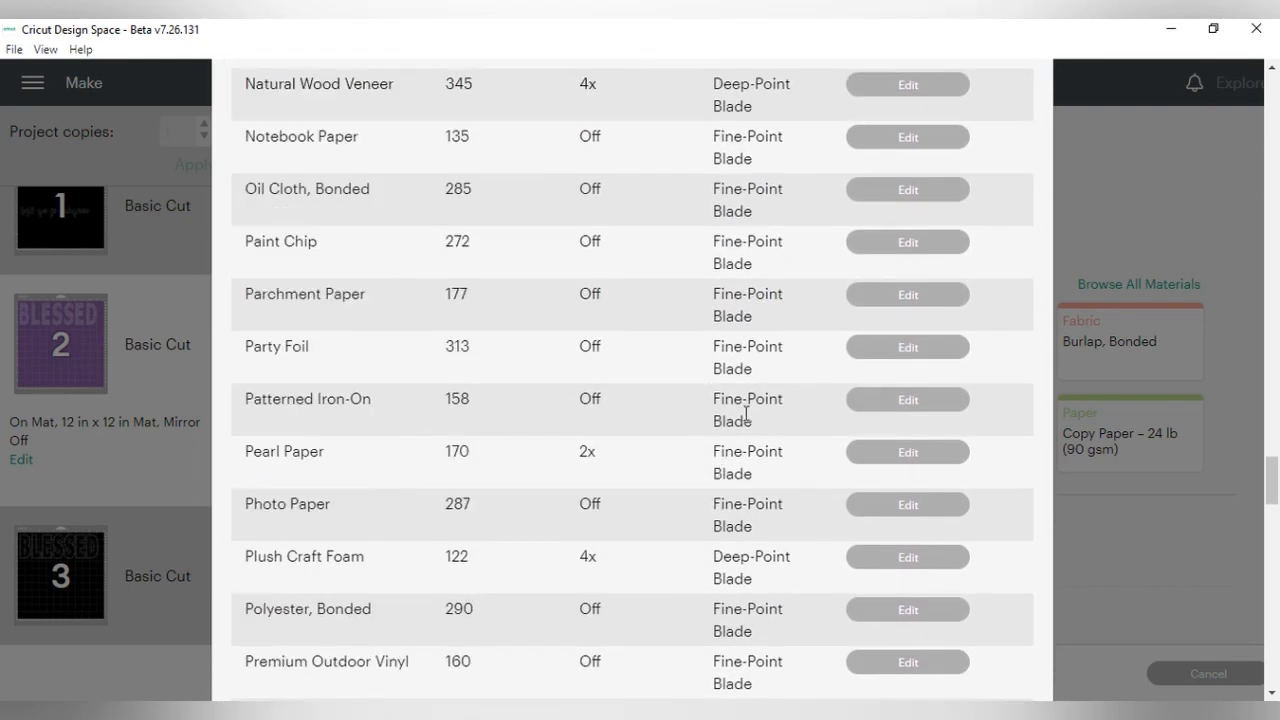
scroll(735, 481, "down", 20)
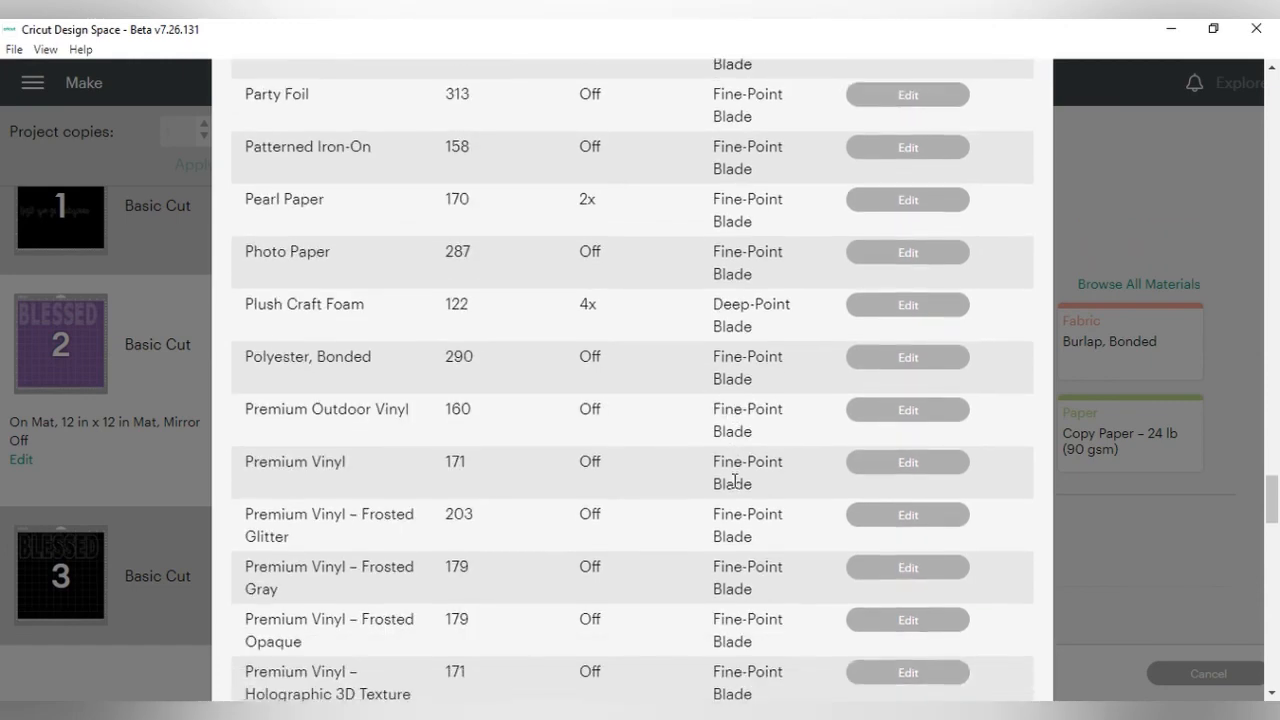
scroll(735, 481, "down", 3)
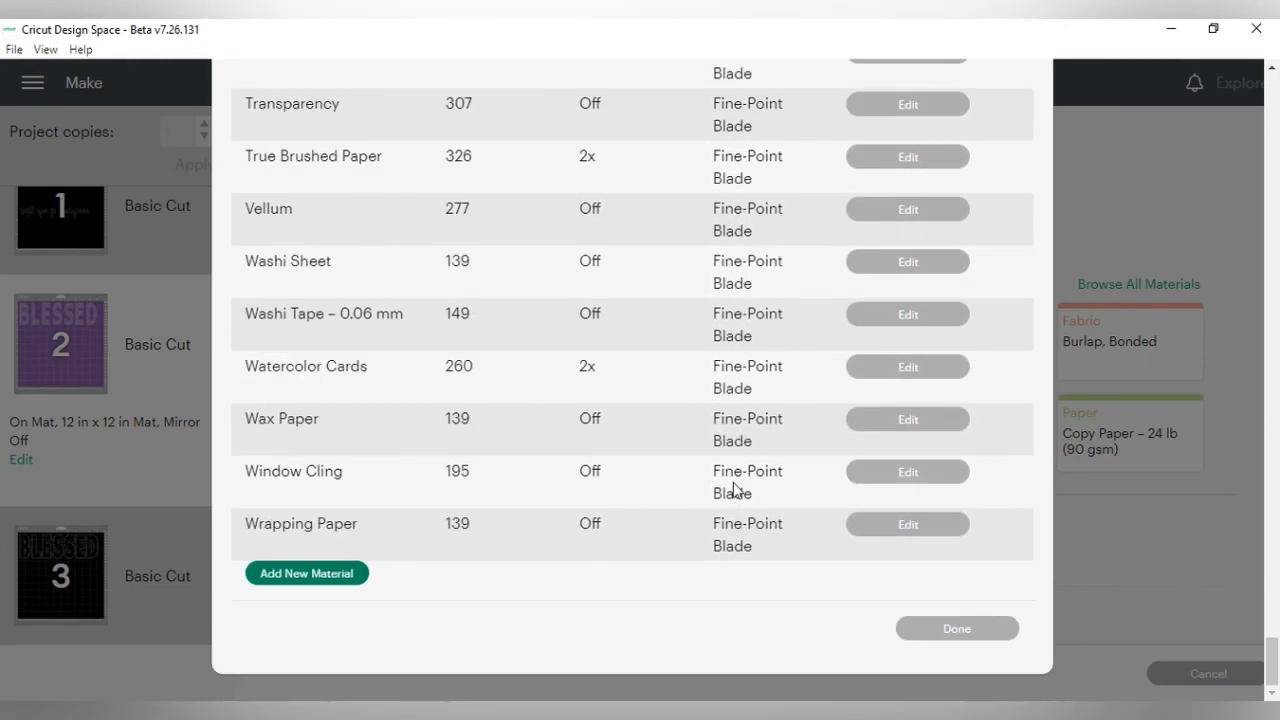
left_click(946, 630)
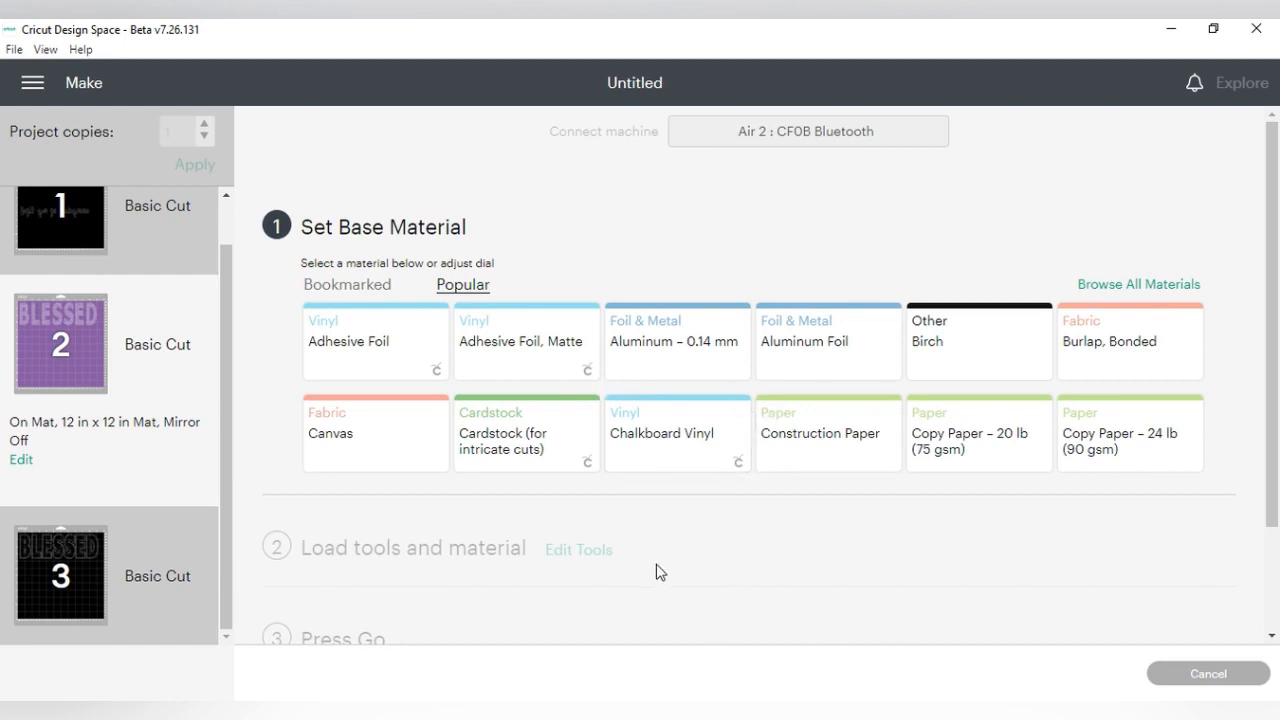
- Cancel the cut to return to the canvas and send the design to mat preparation again
left_click(1202, 674)
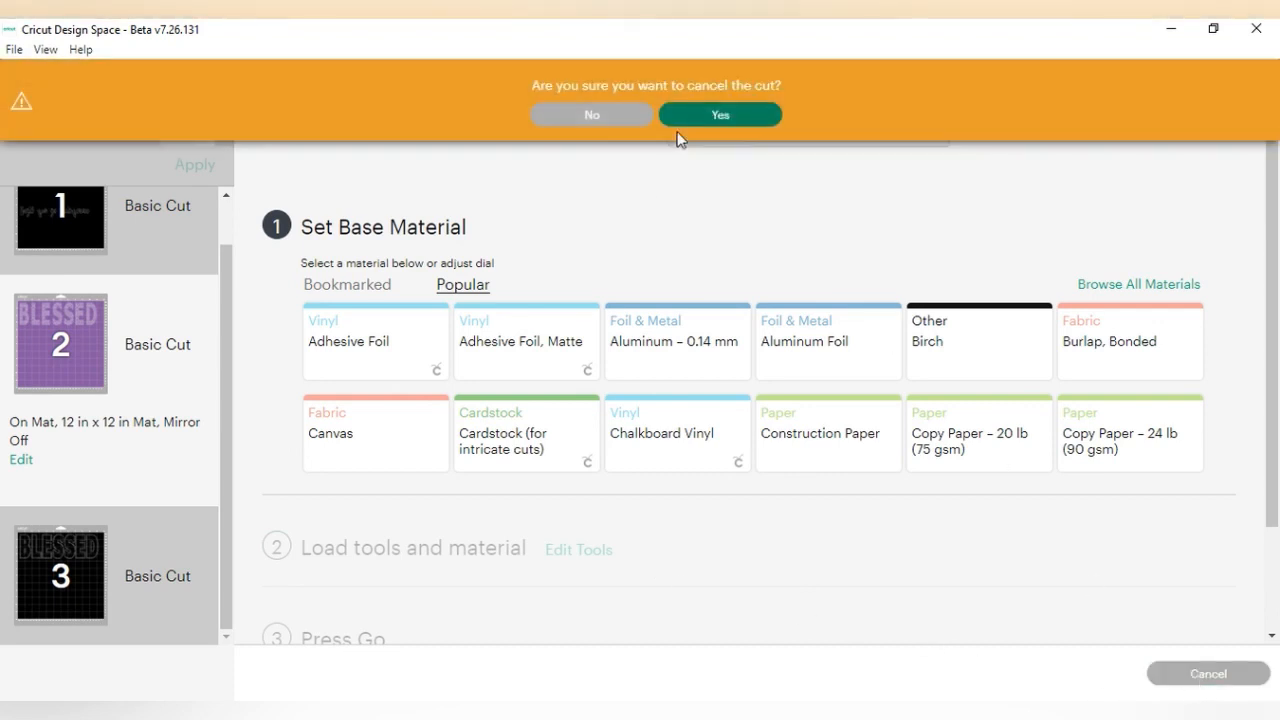
left_click(706, 117)
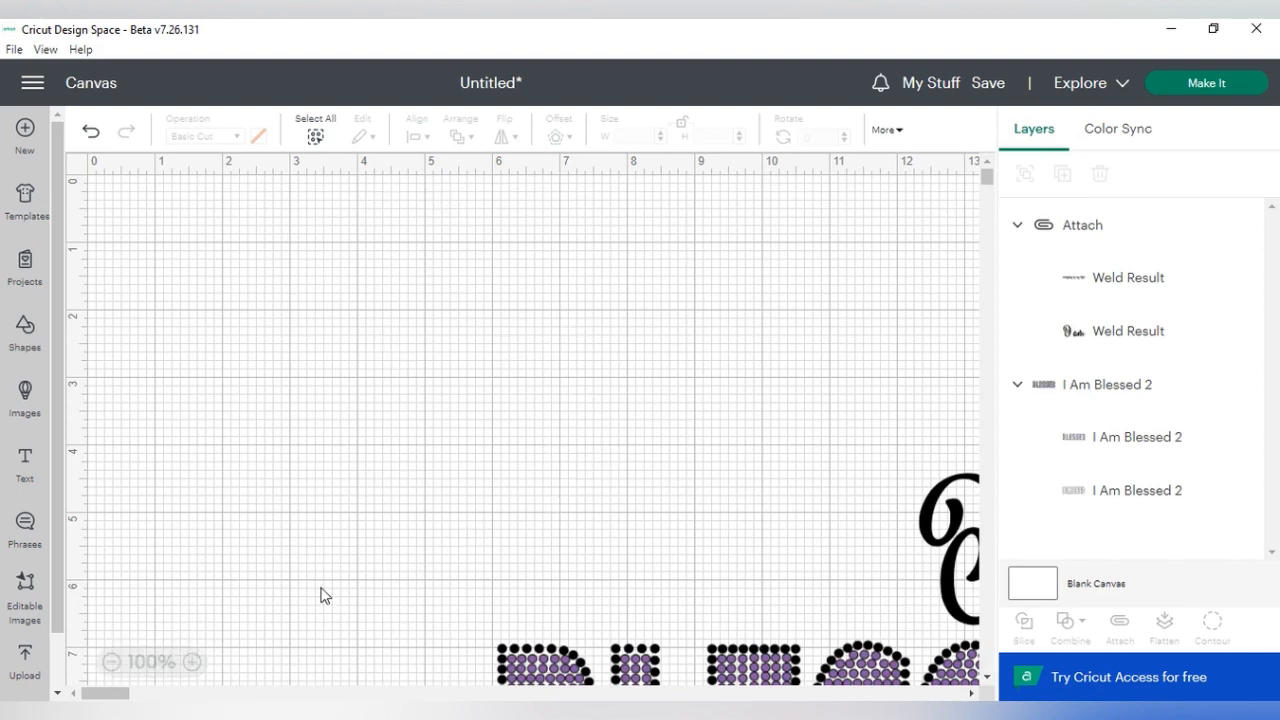
left_click(1212, 98)
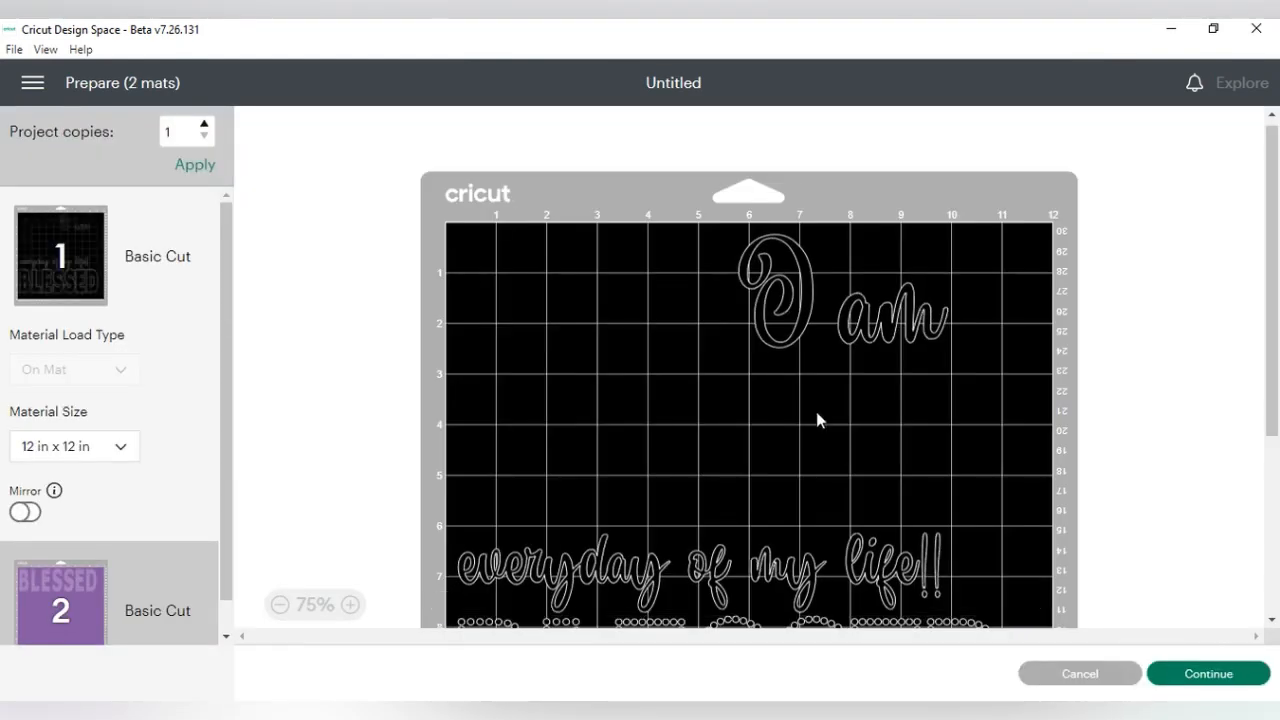
- Turn on mirroring for the first black mat with the script text and BLESSED outline
left_click(20, 513)
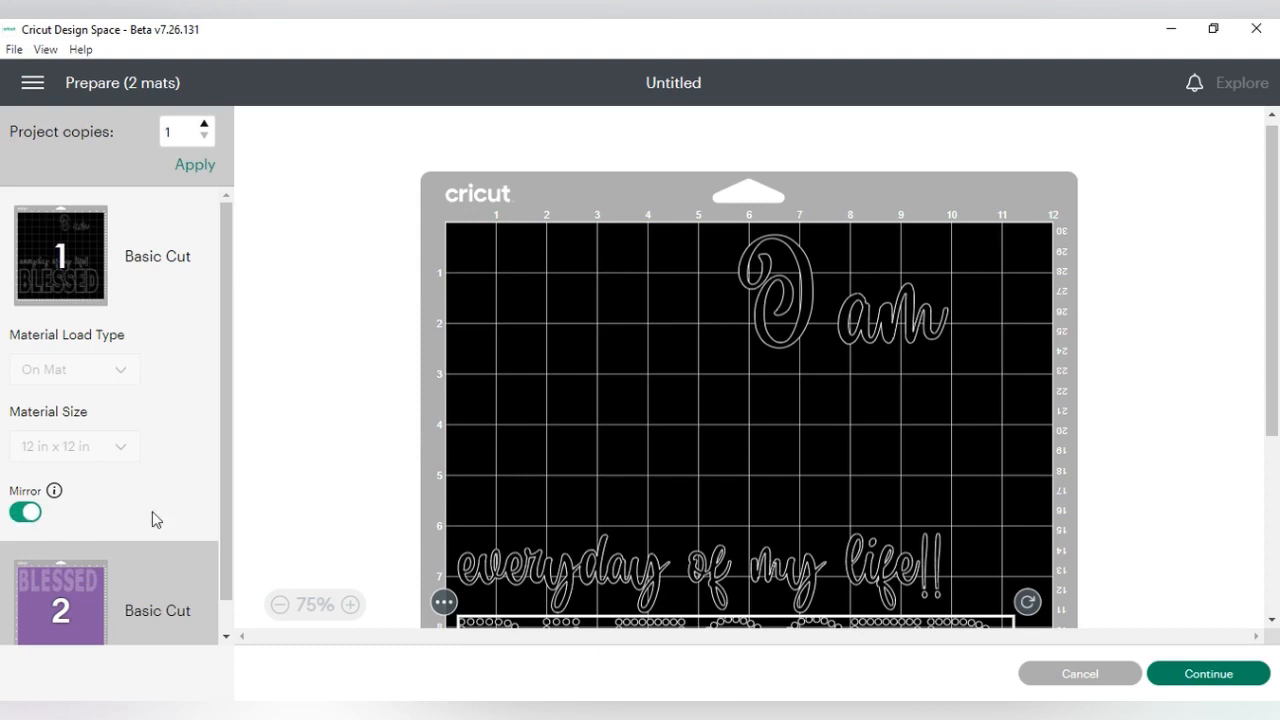
scroll(338, 433, "down", 1)
left_click_drag(566, 577, 566, 577)
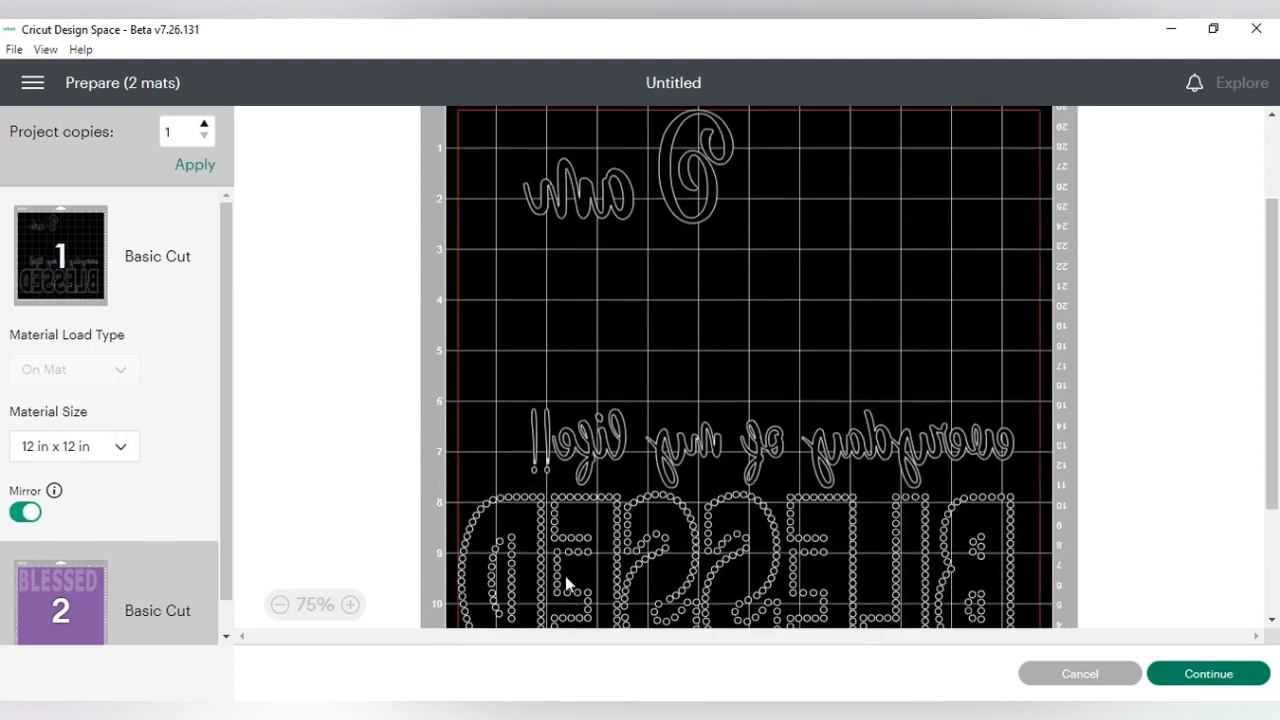
- Move the mirrored BLESSED outline from the first mat to a new mat with black material
left_click_drag(476, 537, 463, 500)
left_click(443, 477)
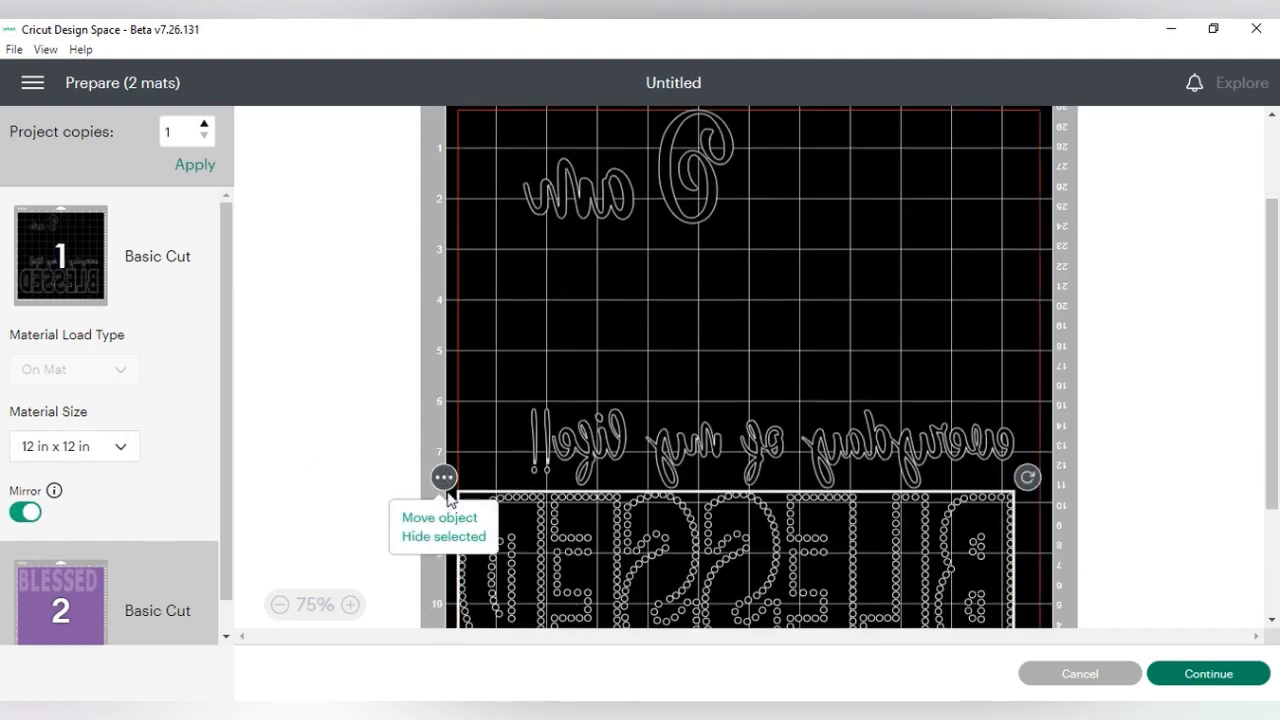
left_click(483, 516)
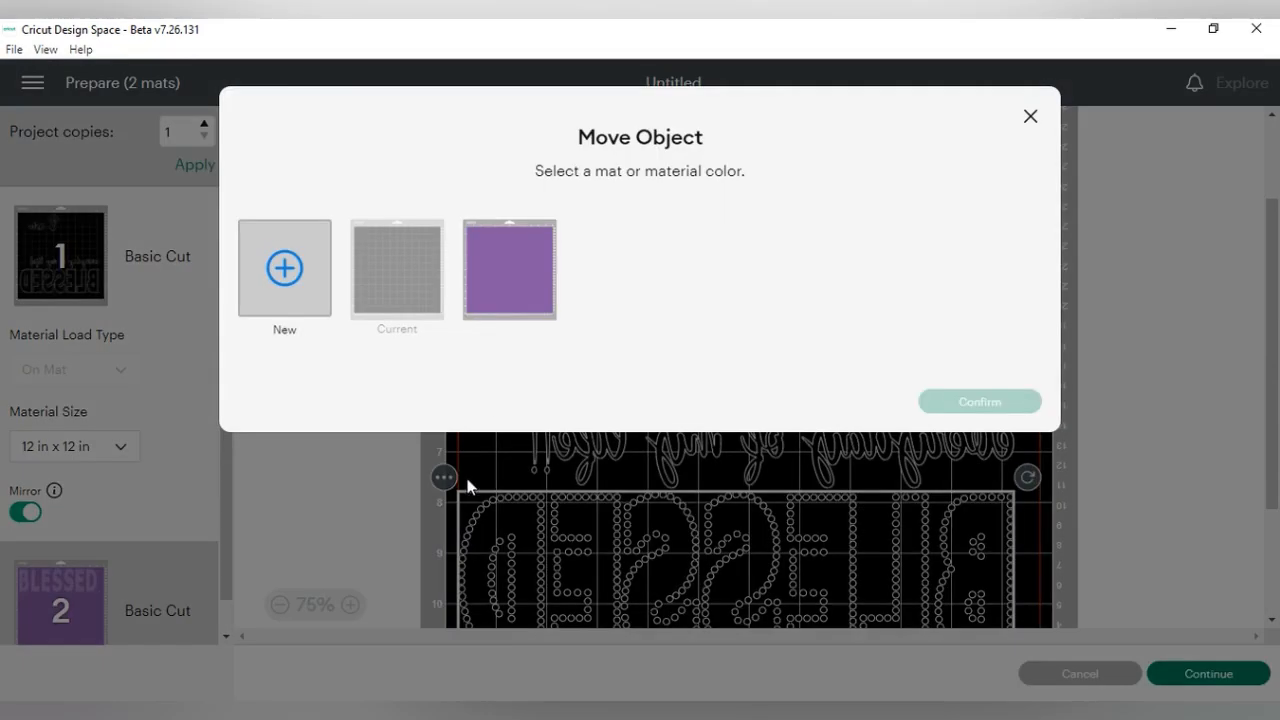
left_click(271, 263)
left_click(732, 282)
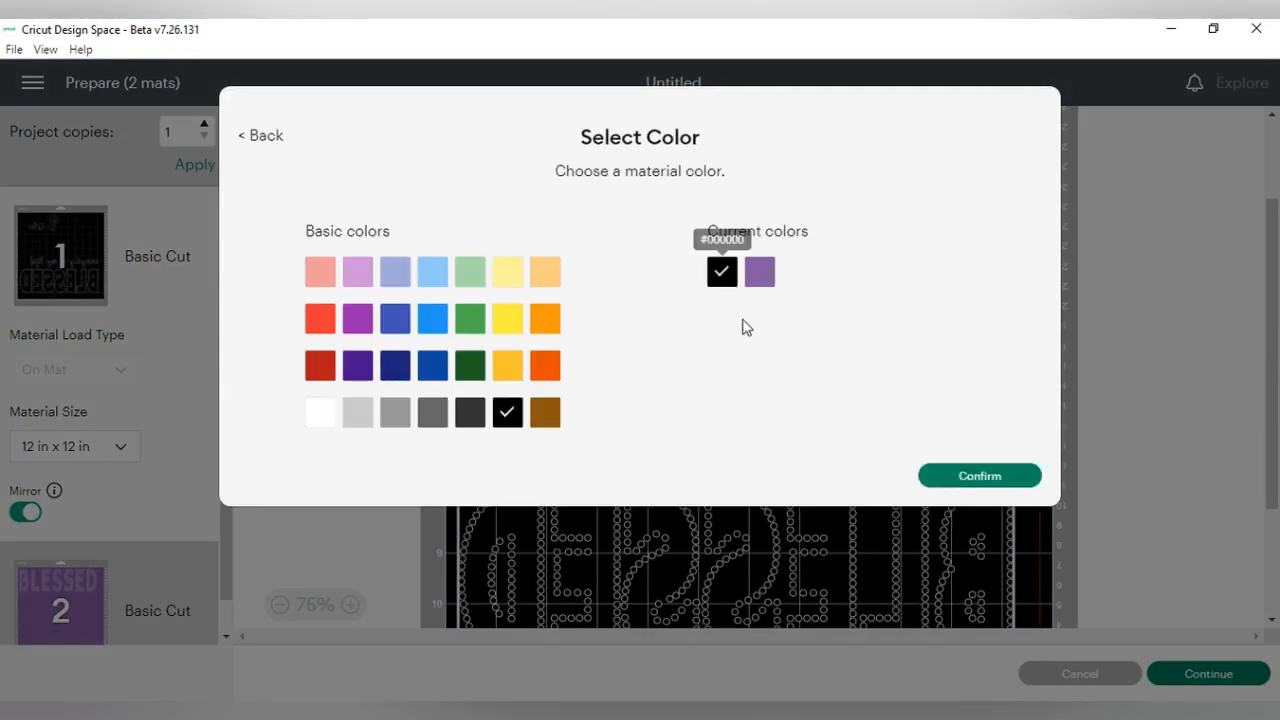
left_click(957, 477)
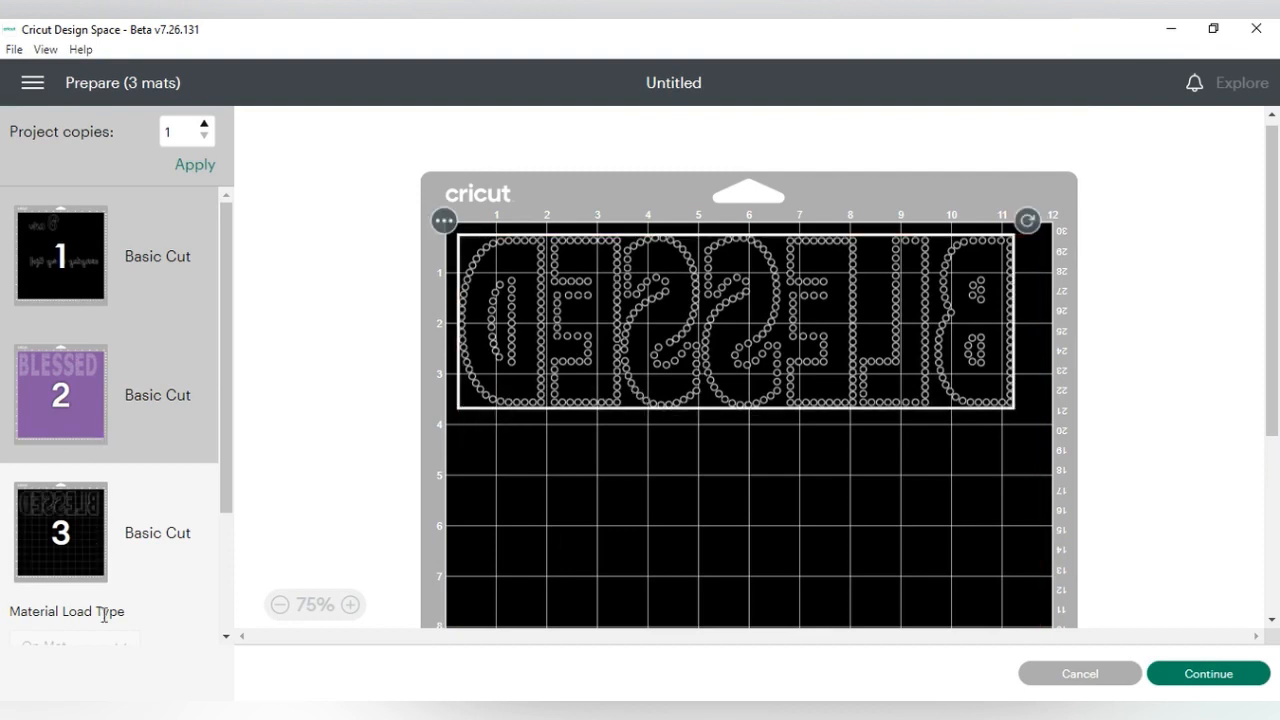
- Turn off mirroring for the third mat holding the BLESSED outline
scroll(148, 544, "down", 2)
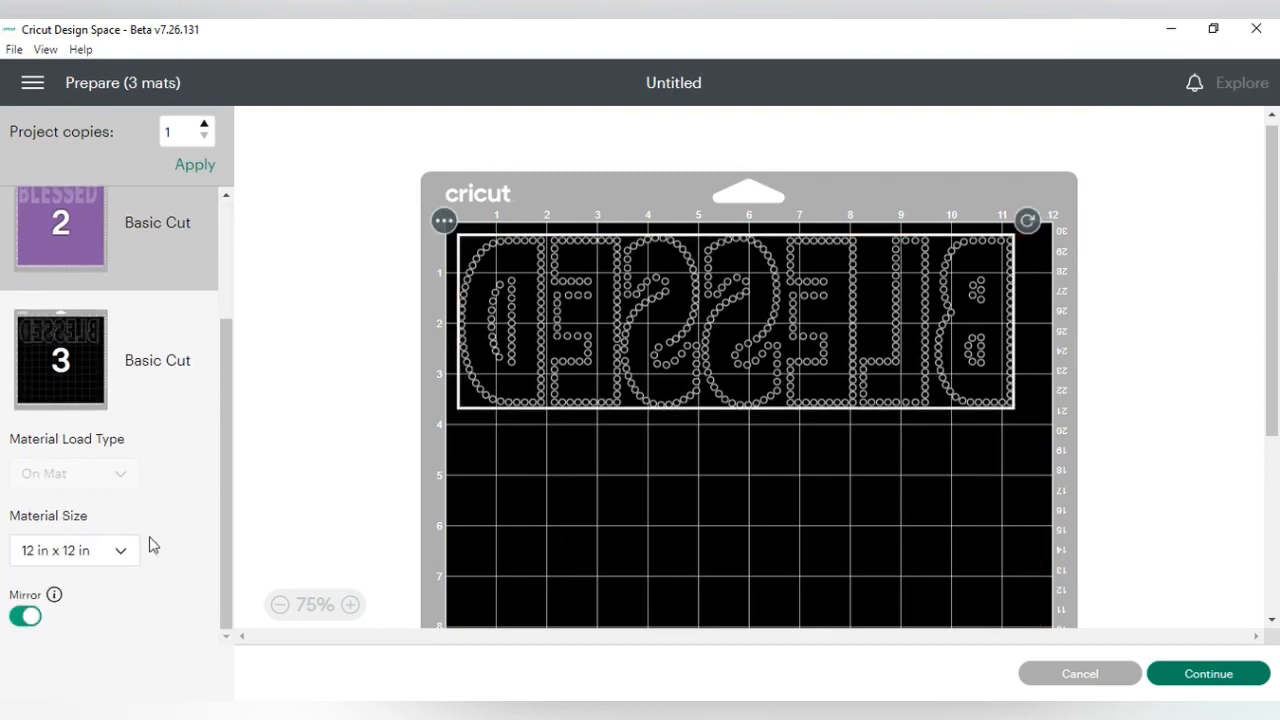
left_click(29, 618)
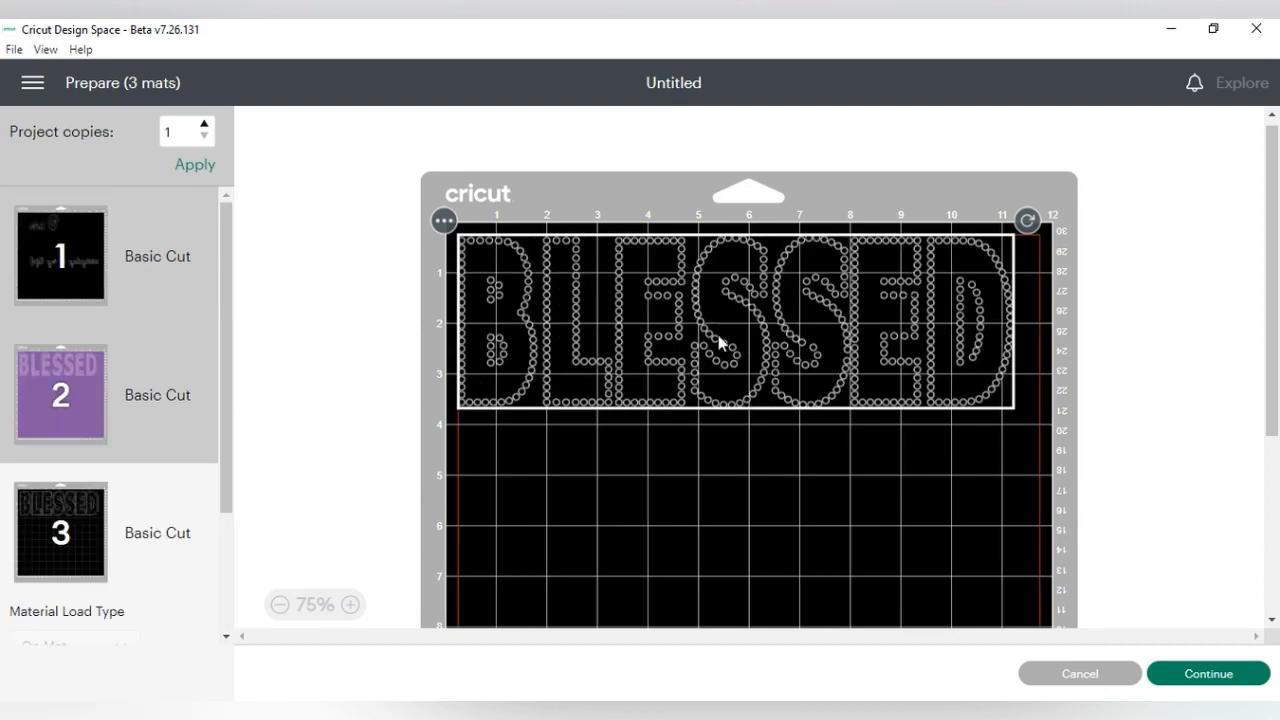
- Check the mirror settings of the purple BLESSED mat and the script text mat, and continue to the cutting setup
left_click(99, 410)
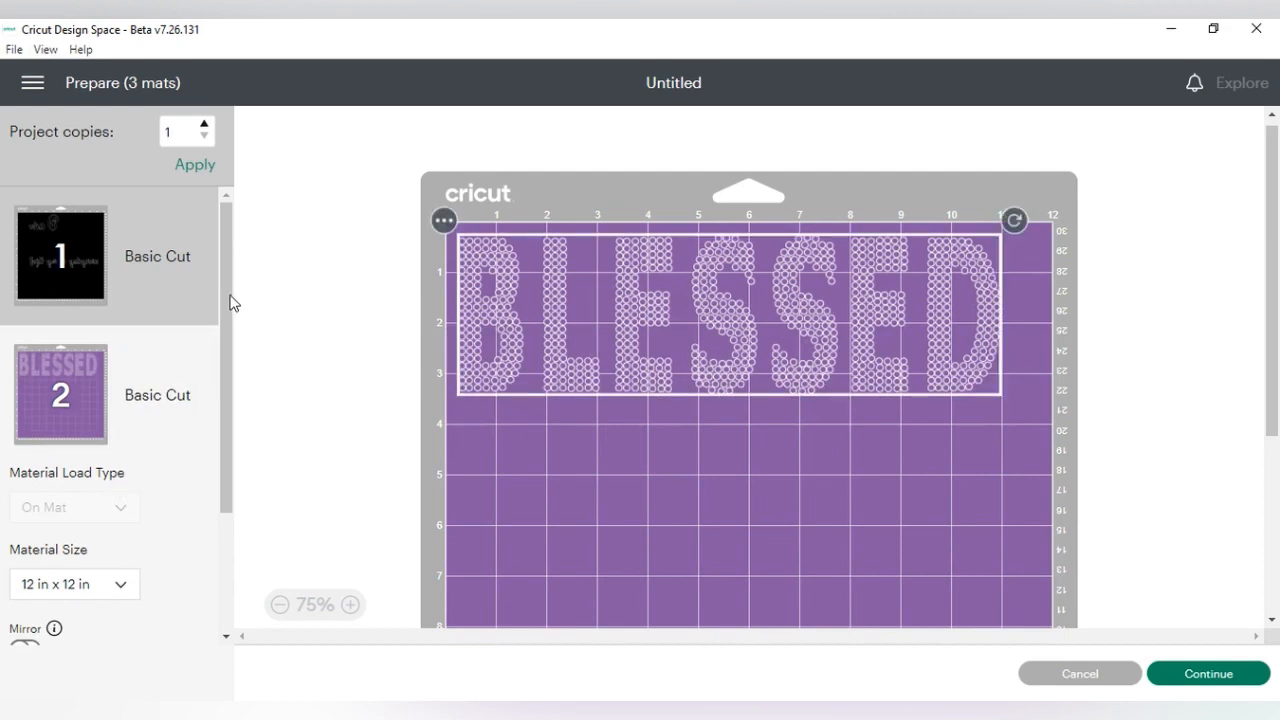
left_click(117, 252)
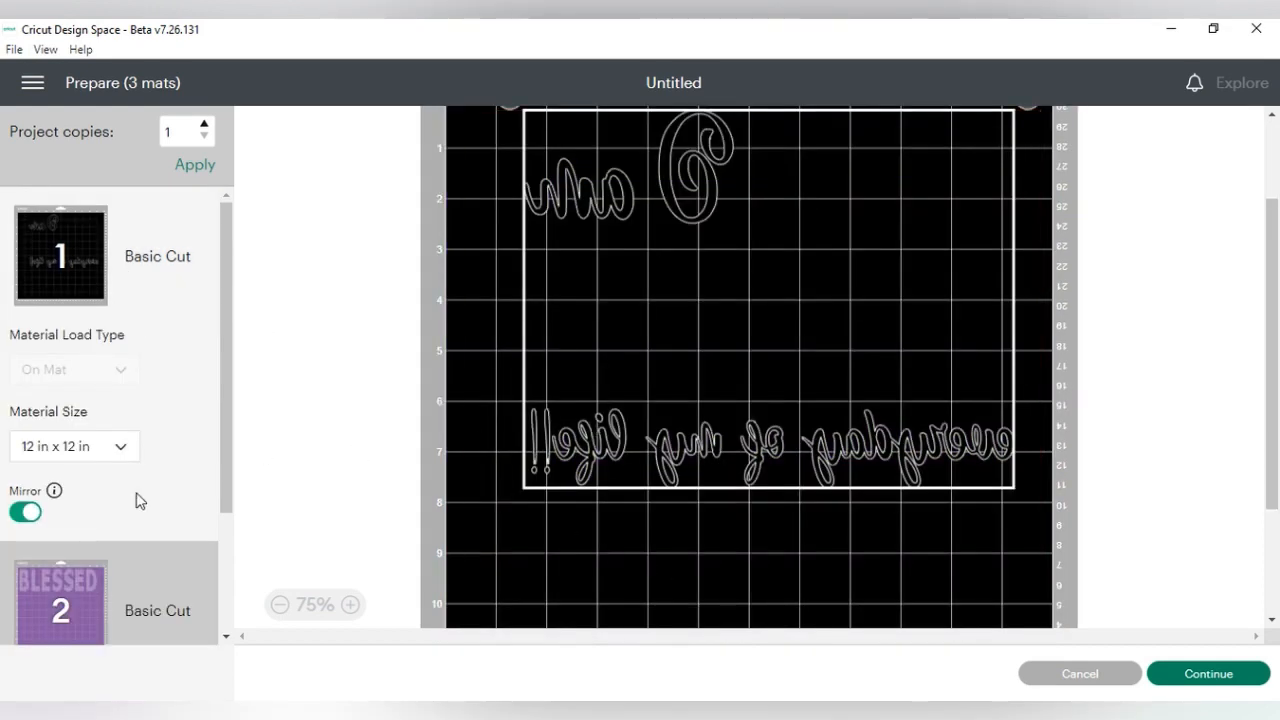
scroll(203, 451, "down", 3)
left_click(168, 475)
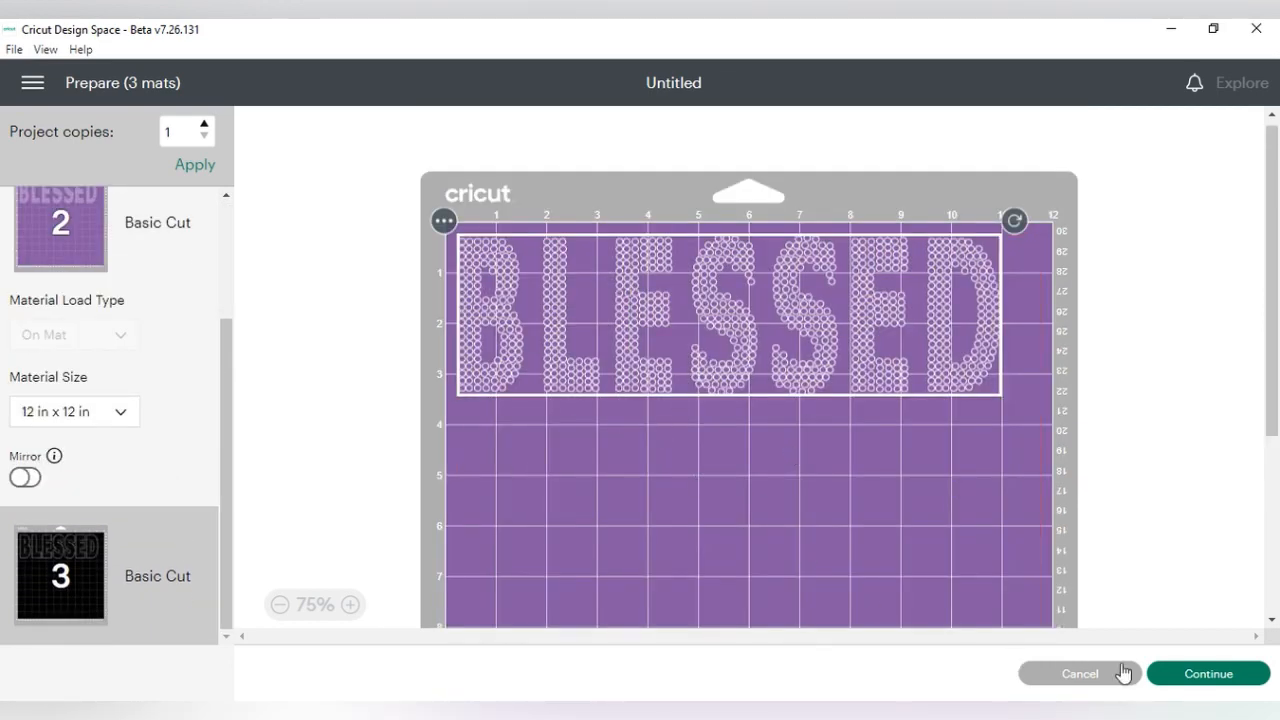
left_click(1204, 674)
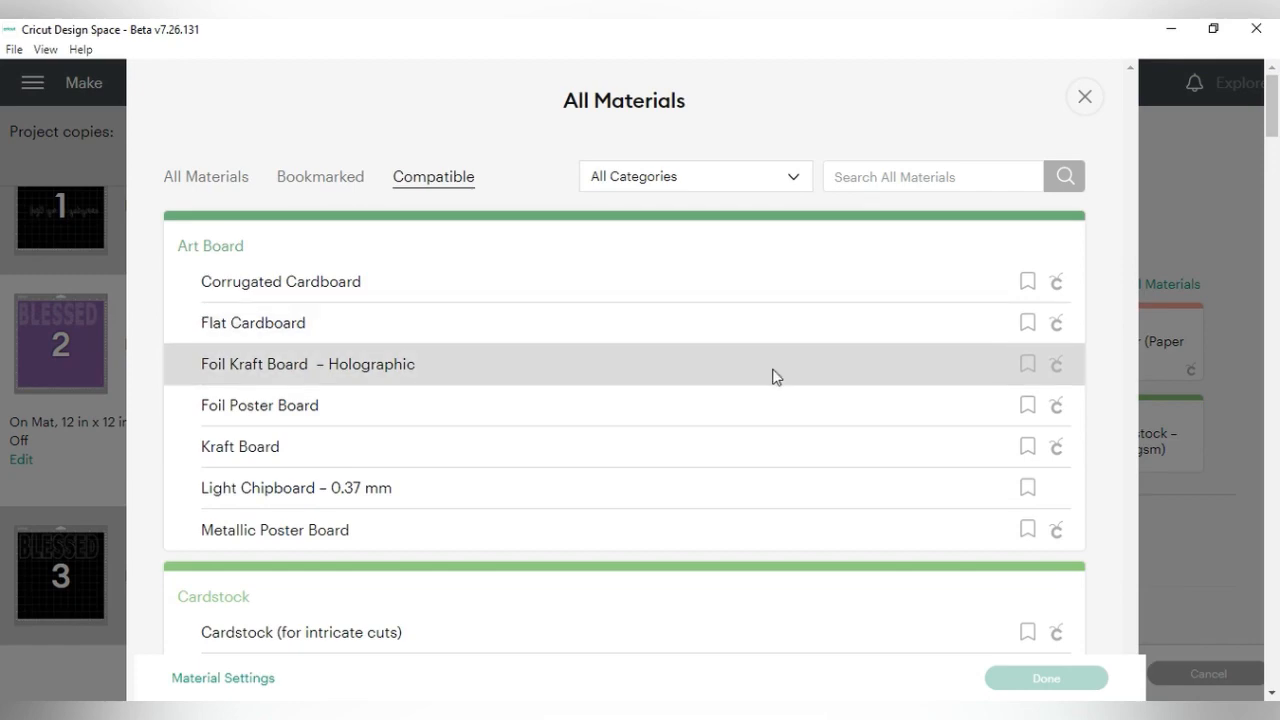
- Search the compatible materials for "Mel Flock" and apply the MEL FLOCK custom material to the purple BLESSED mat
scroll(772, 376, "down", 8)
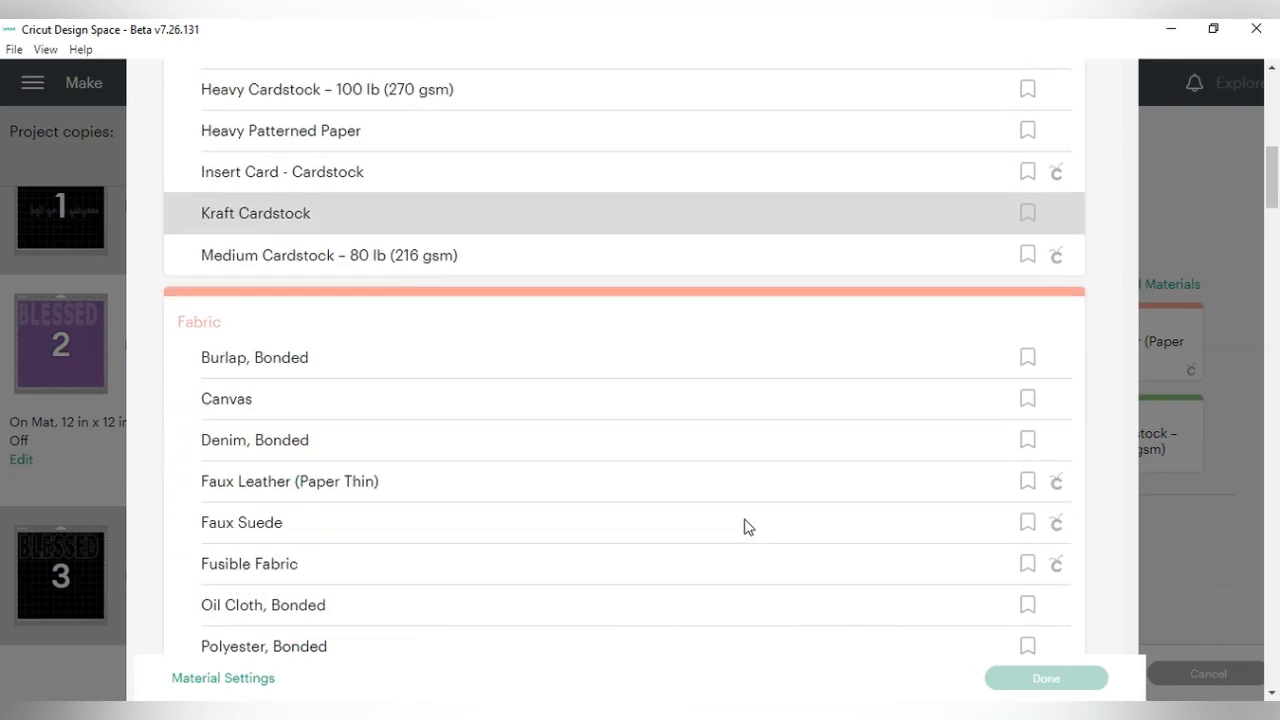
scroll(744, 527, "down", 3)
scroll(757, 526, "up", 10)
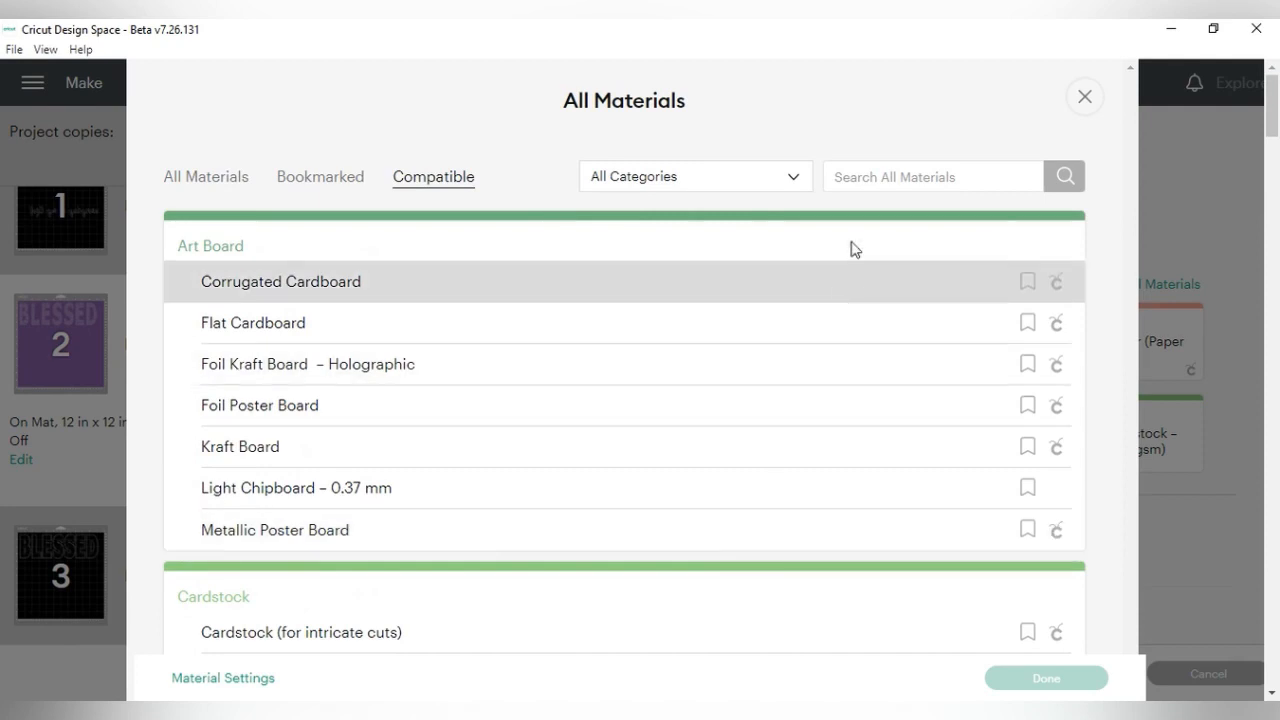
left_click(854, 176)
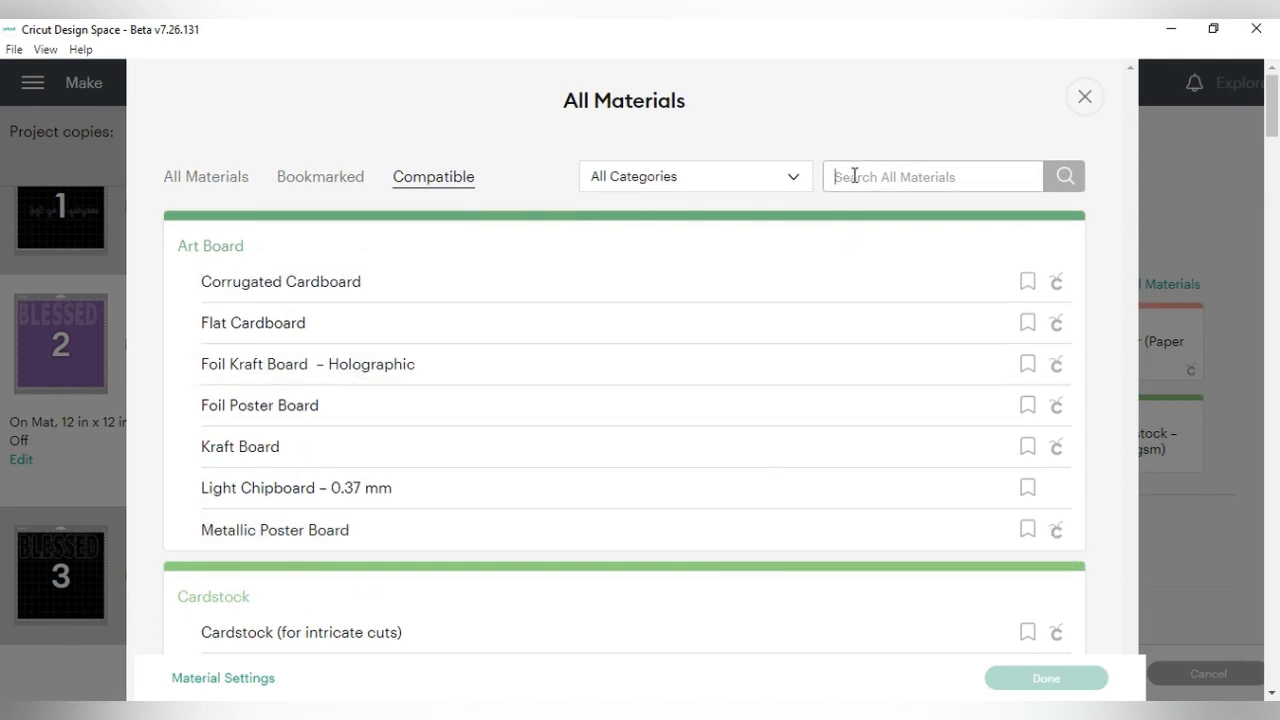
type("Mel Flock")
left_click(1074, 184)
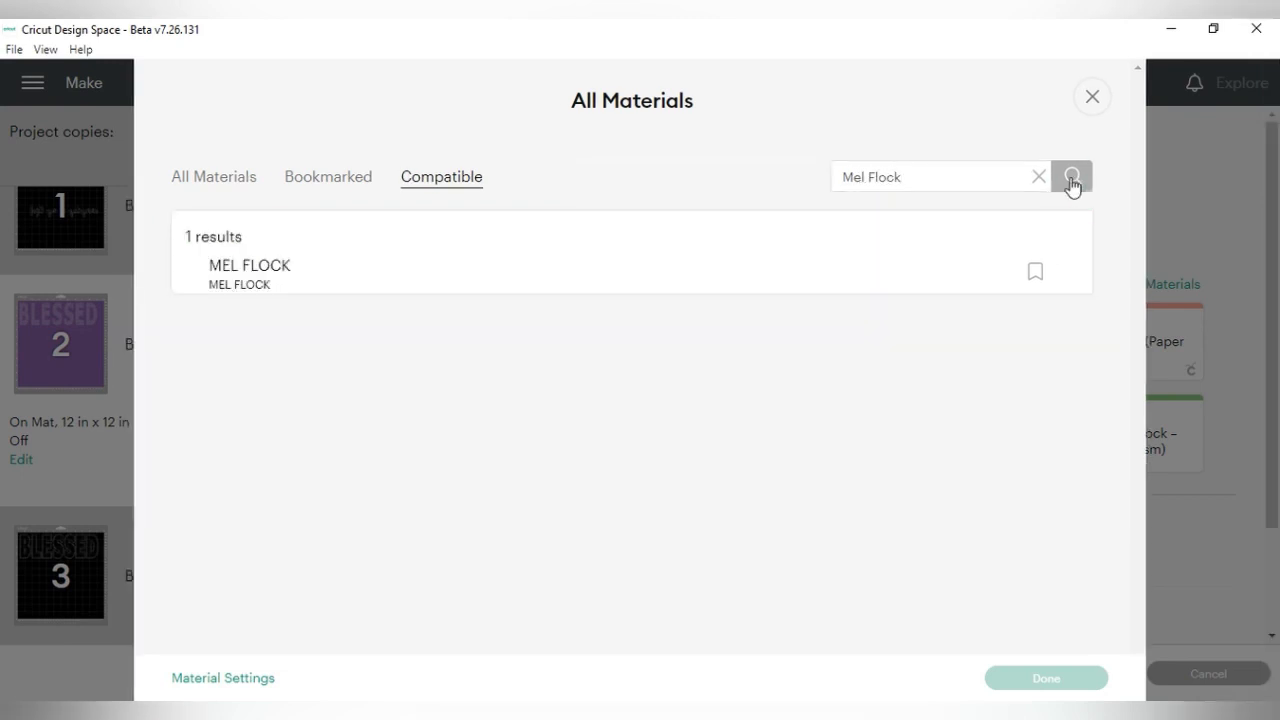
left_click(320, 274)
left_click(1077, 690)
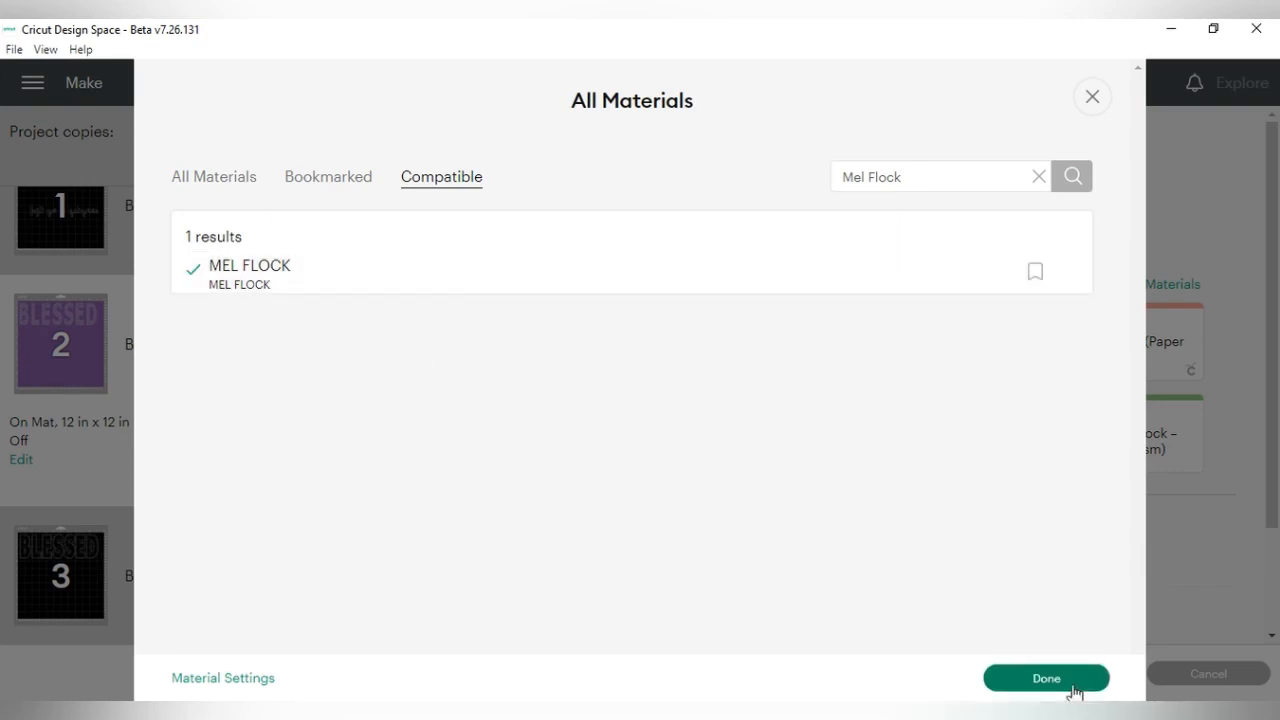